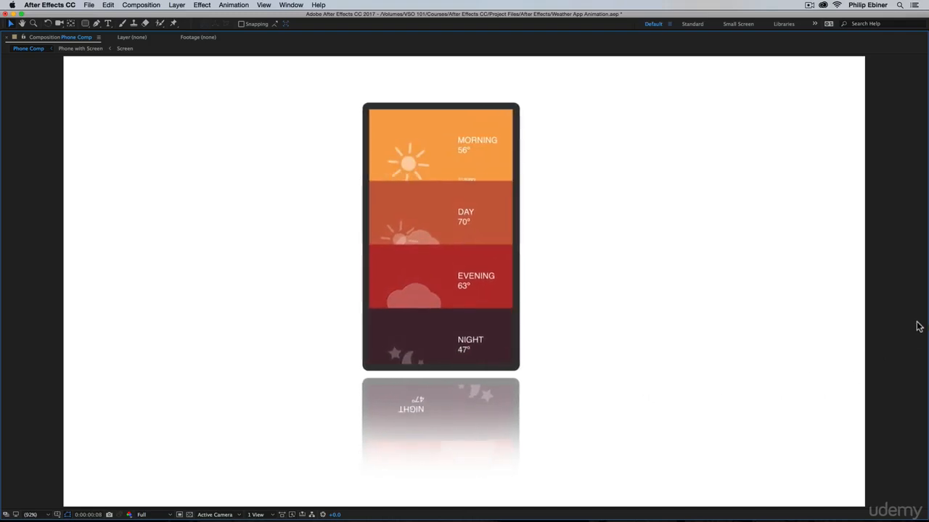
# Review the finished weather app animation in Phone Comp with title/action-safe guides shown, then return to the first frame.
pyautogui.press('`')
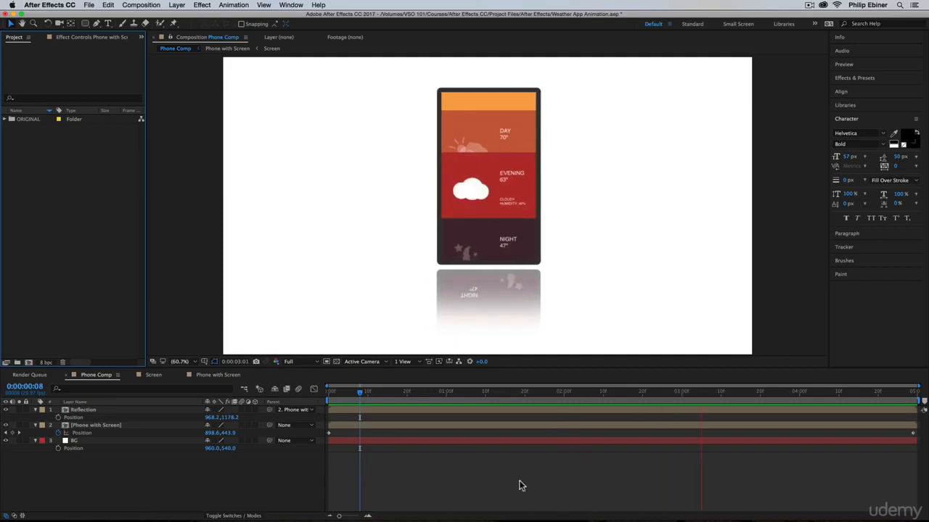
pyautogui.press("'")
pyautogui.click(410, 397)
pyautogui.moveTo(409, 396); pyautogui.dragTo(486, 391)
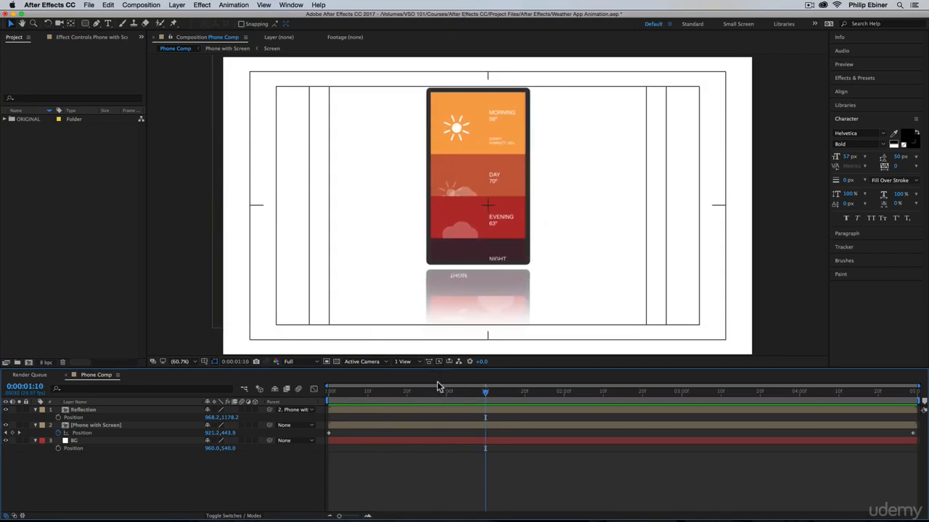
pyautogui.moveTo(436, 391); pyautogui.dragTo(788, 371)
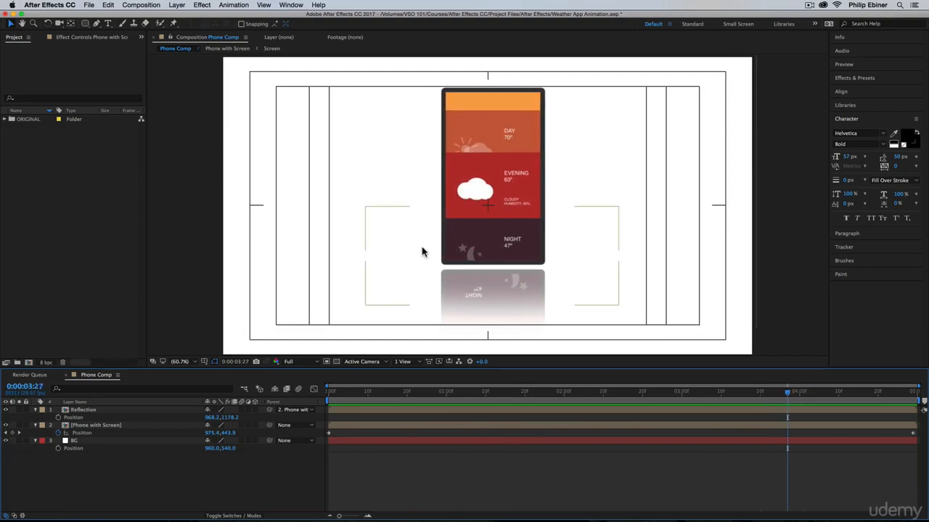
pyautogui.click(507, 394)
pyautogui.press('Home')
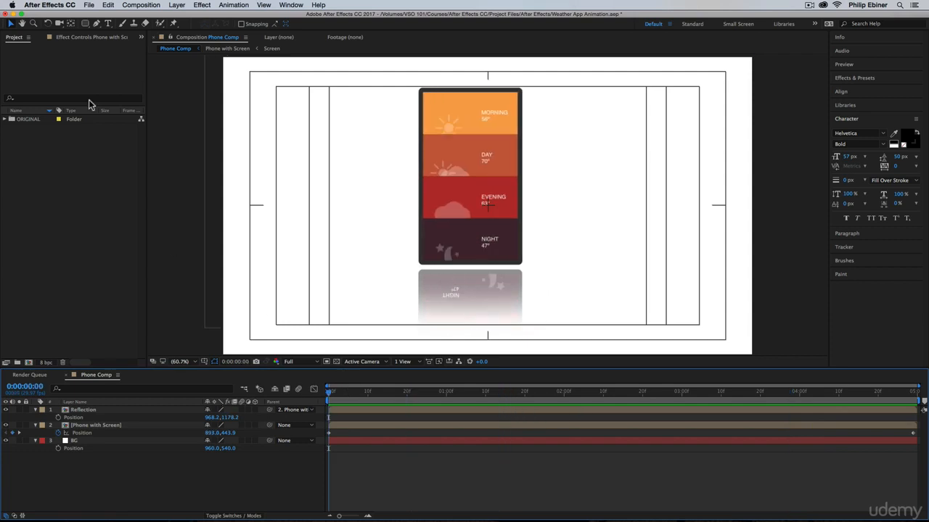
# Create a new composition 1080 px wide and 1920 px high.
pyautogui.click(28, 362)
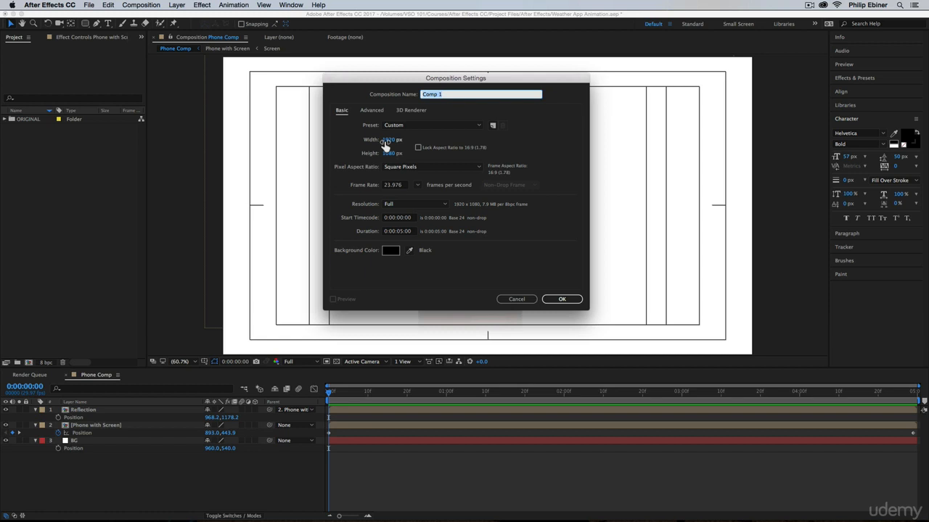
pyautogui.click(387, 140)
pyautogui.write('1')
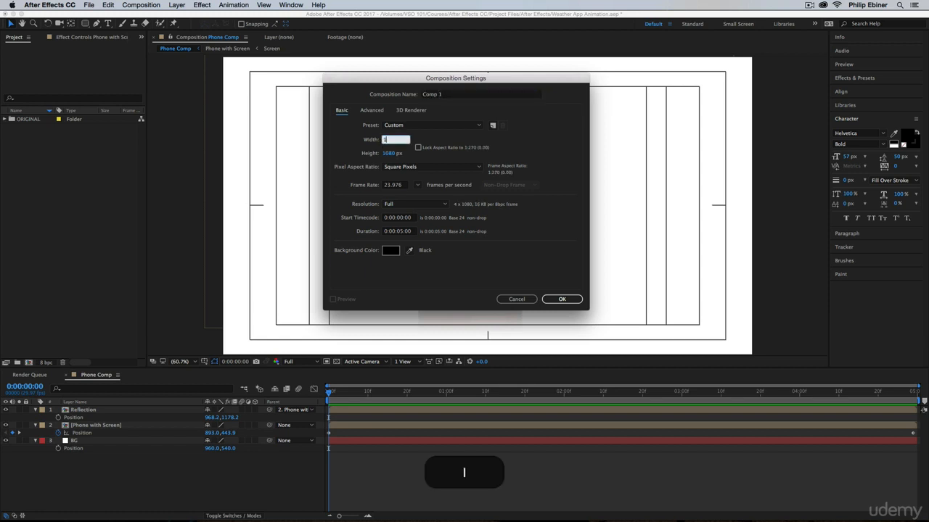
pyautogui.write('080')
pyautogui.click(387, 153)
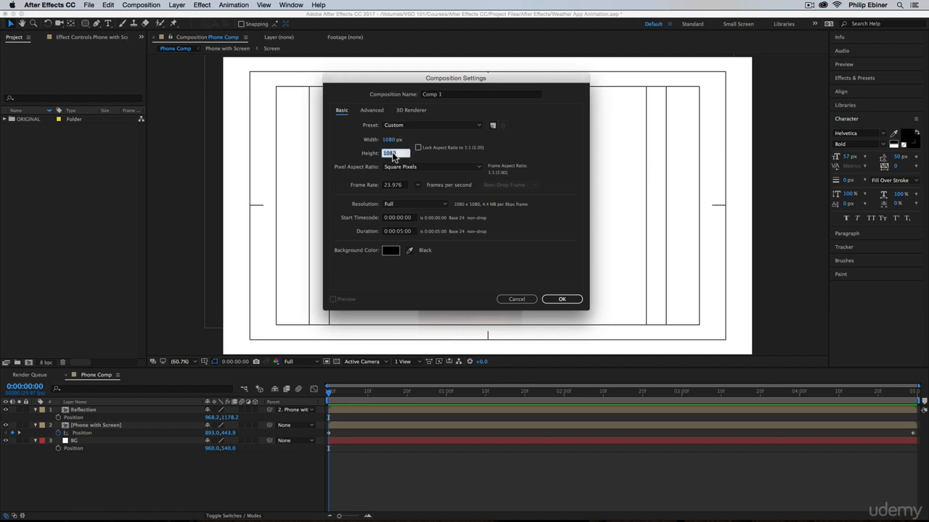
pyautogui.write('1920')
pyautogui.click(561, 299)
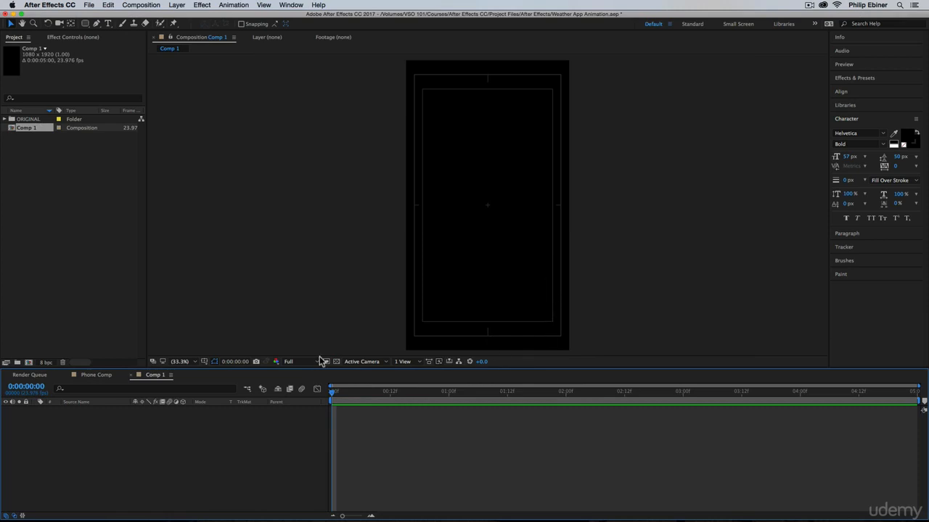
# Turn off the title/action-safe guides in the new composition and check the phone reference composition.
pyautogui.click(205, 361)
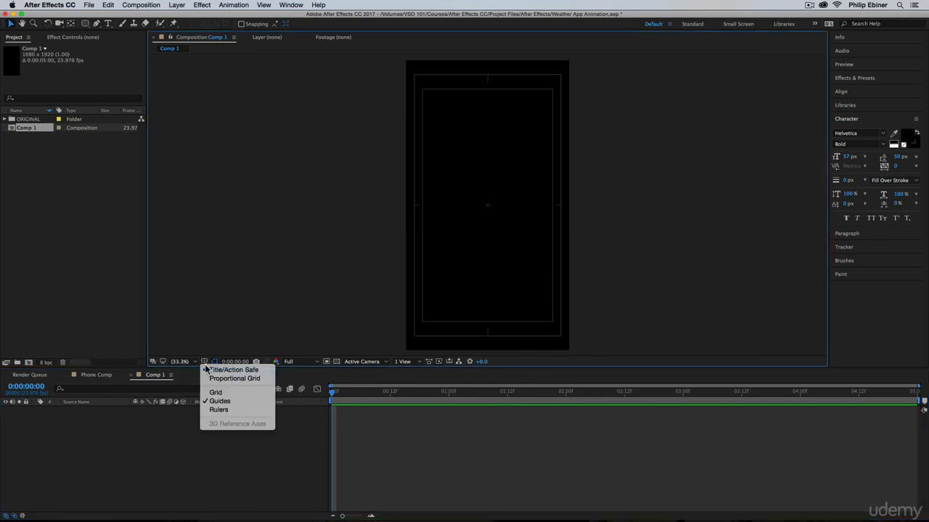
pyautogui.click(229, 370)
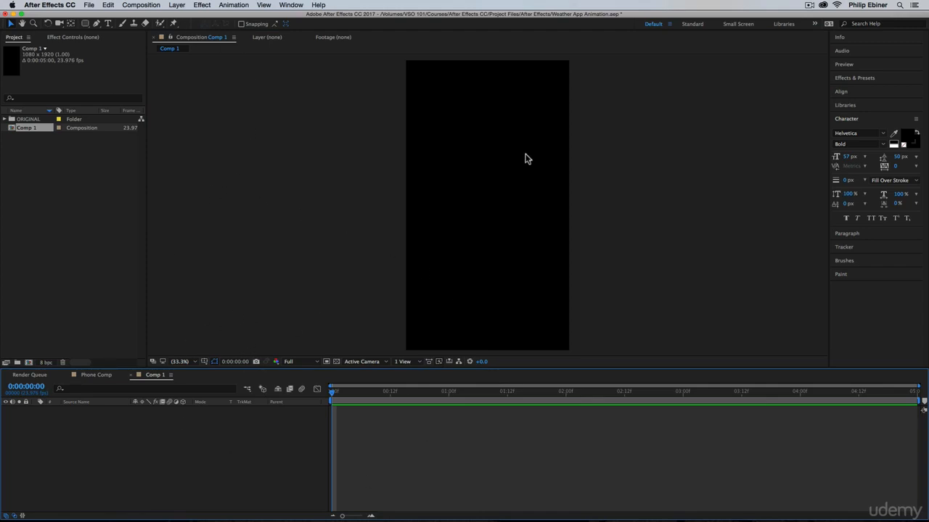
pyautogui.click(101, 377)
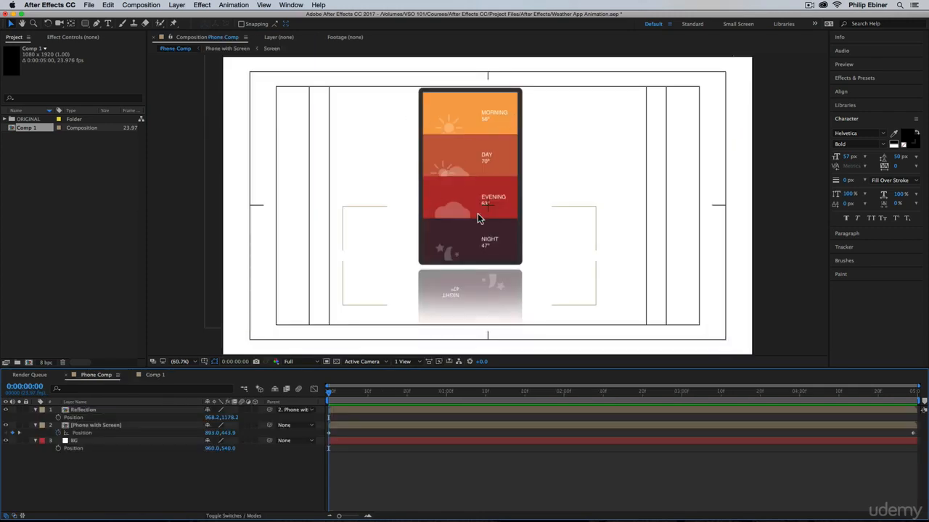
pyautogui.click(154, 375)
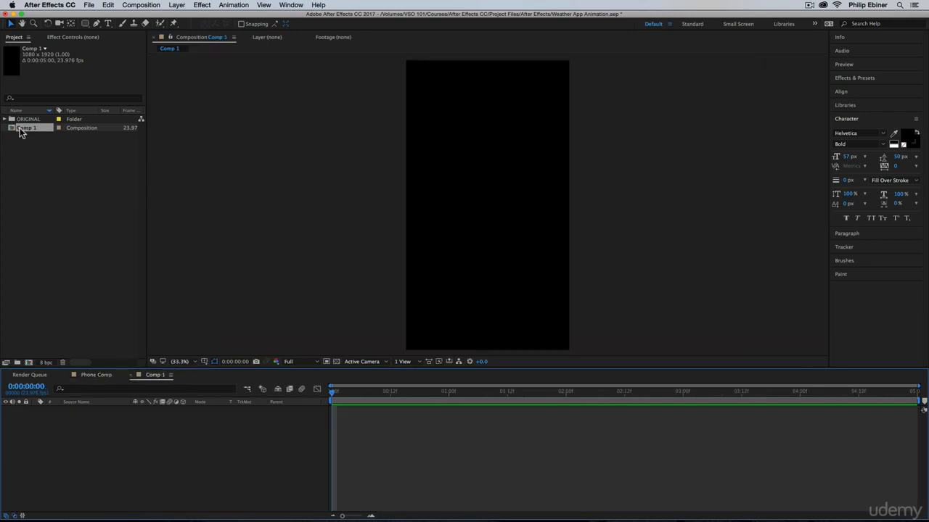
# Rename the new portrait composition as APP.
pyautogui.press('Return')
pyautogui.write('APP')
pyautogui.hotkey('shift', 'Return')
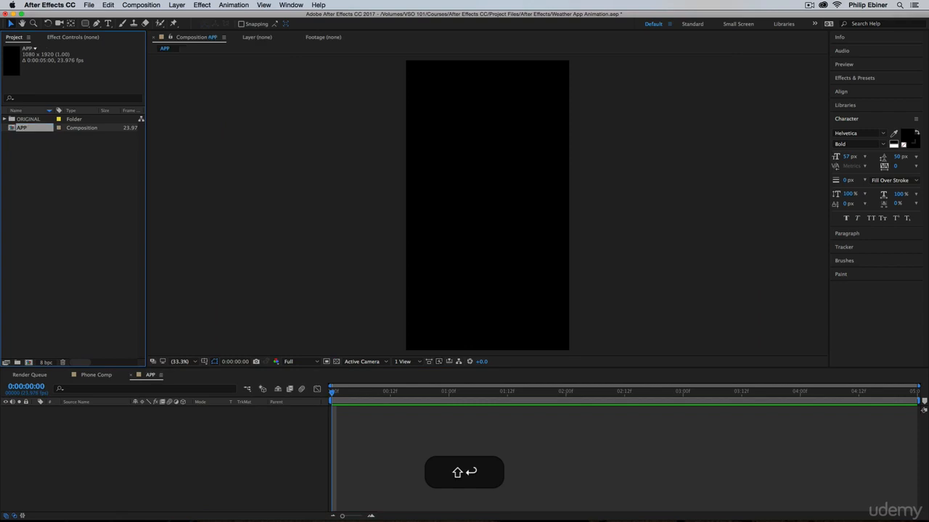
# Create a rectangle shape layer filling the whole APP composition, with an orange FF994E fill.
pyautogui.moveTo(85, 23); pyautogui.dragTo(127, 25)
pyautogui.click(243, 24)
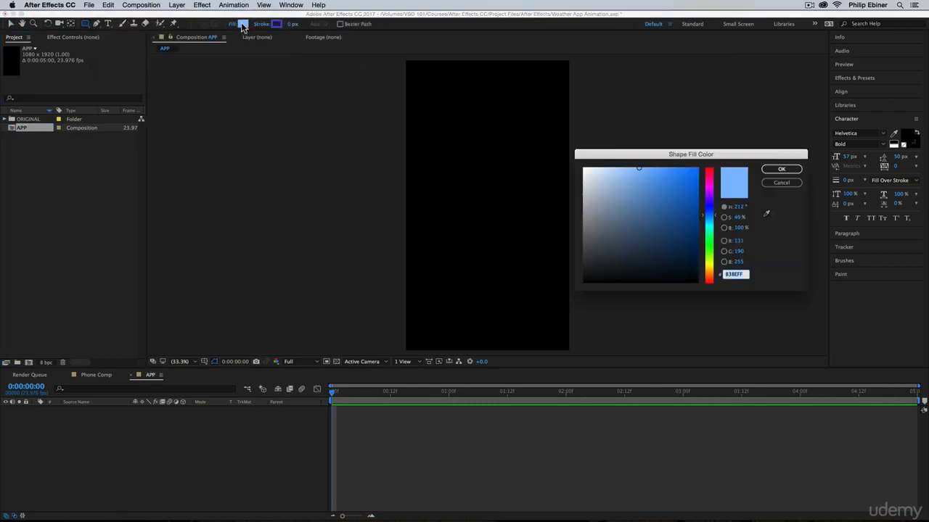
pyautogui.moveTo(710, 253); pyautogui.dragTo(715, 279)
pyautogui.moveTo(639, 168)
pyautogui.mouseDown()
pyautogui.moveTo(685, 163)
pyautogui.moveTo(663, 166)
pyautogui.mouseUp()
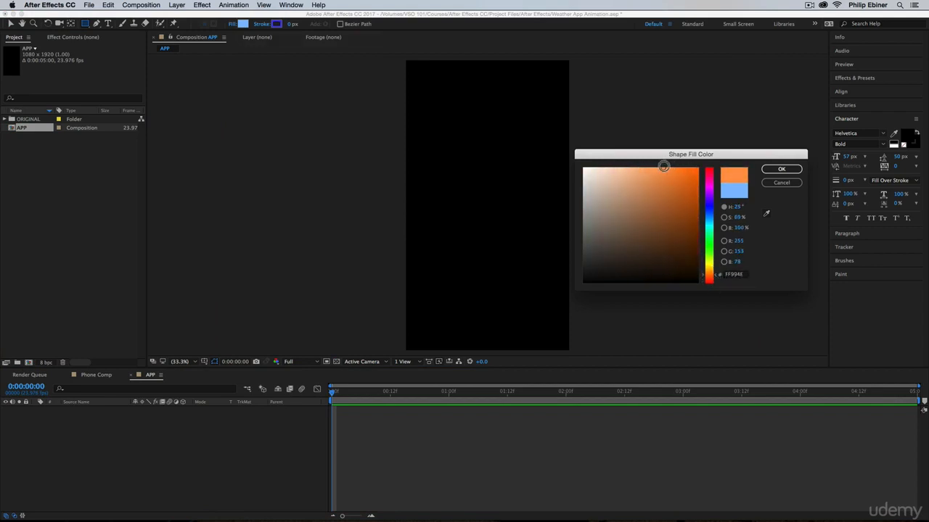
pyautogui.click(782, 169)
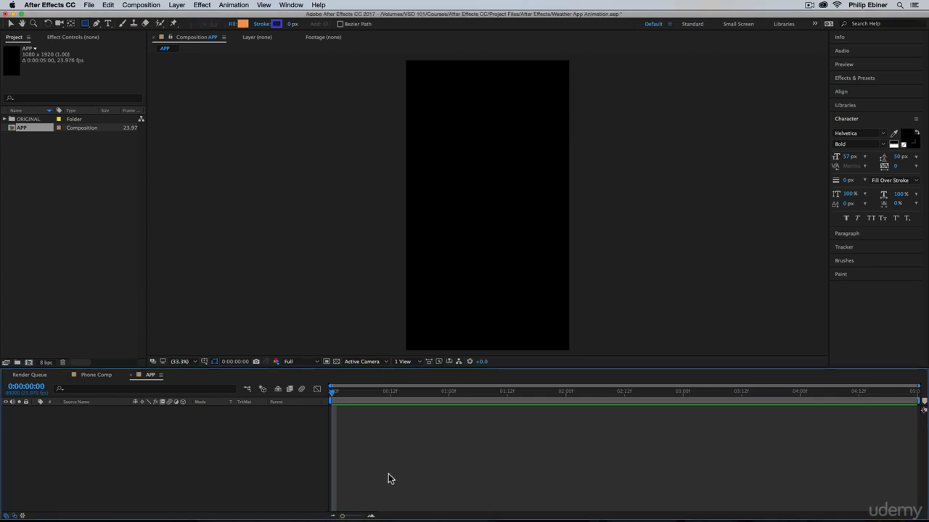
pyautogui.doubleClick(85, 24)
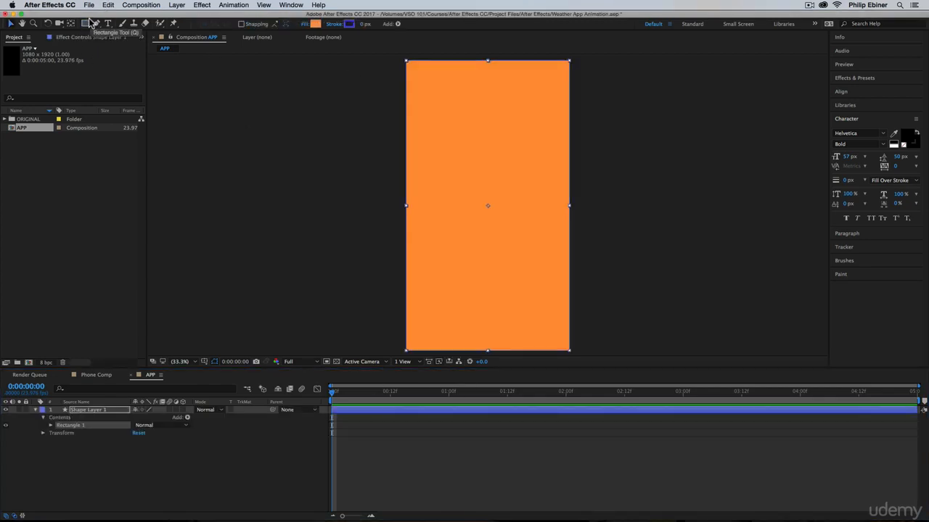
pyautogui.press('v')
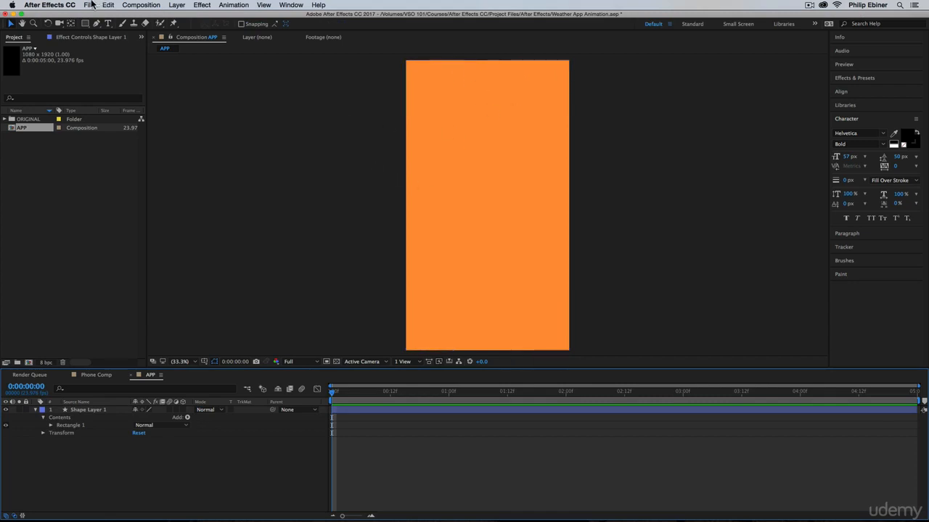
# Display the grid over the composition and check that Snap to Grid is enabled.
pyautogui.click(262, 5)
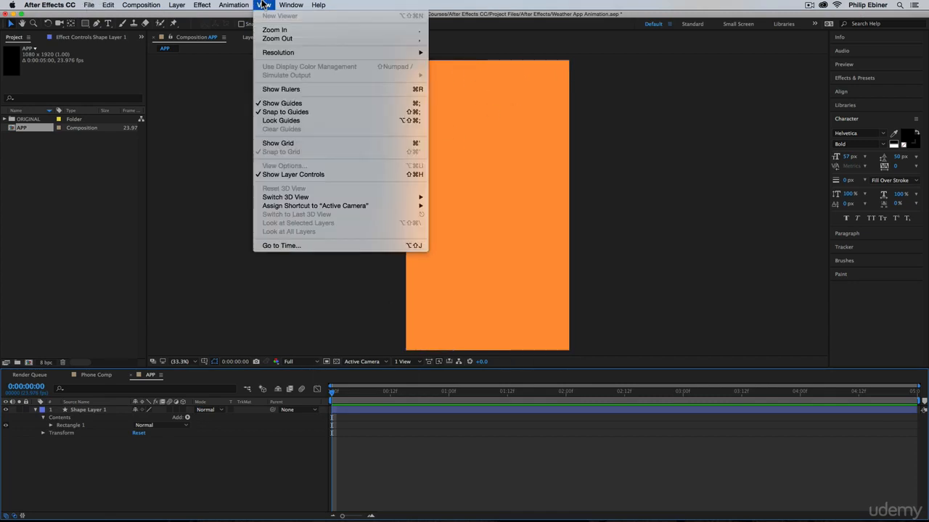
pyautogui.click(299, 145)
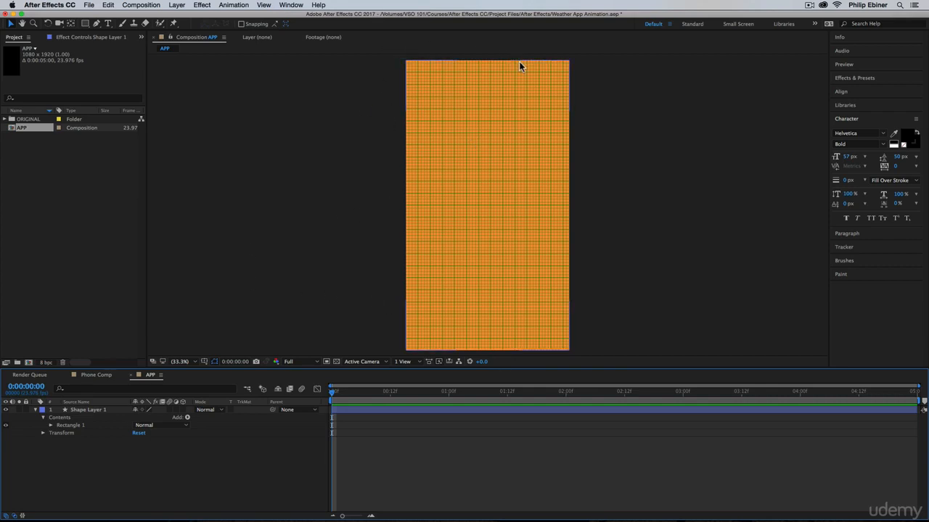
pyautogui.click(263, 5)
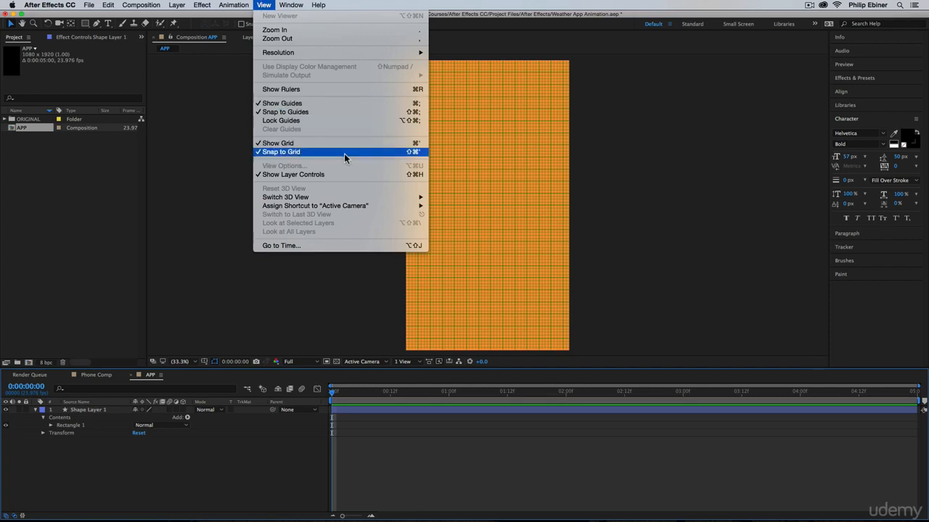
pyautogui.click(404, 450)
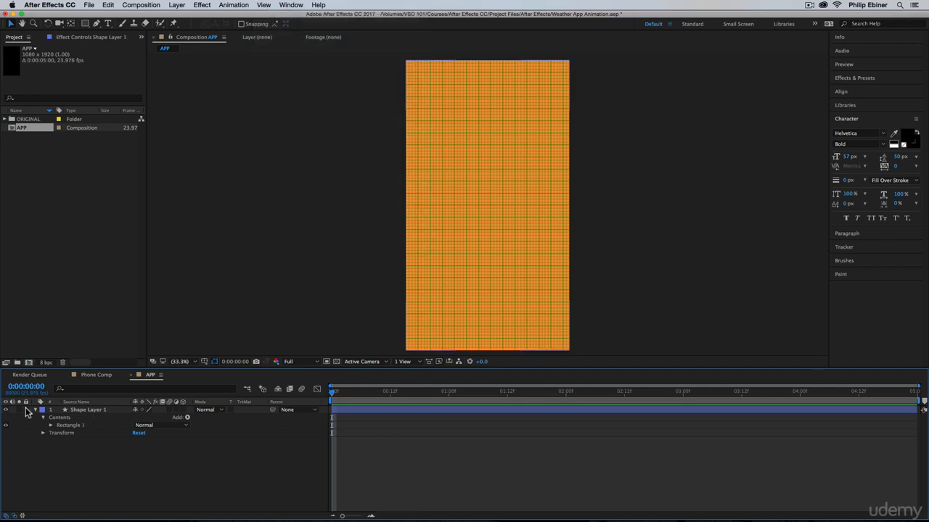
# Collapse the orange shape layer's properties and rename the layer MORNING.
pyautogui.click(34, 411)
pyautogui.click(82, 410)
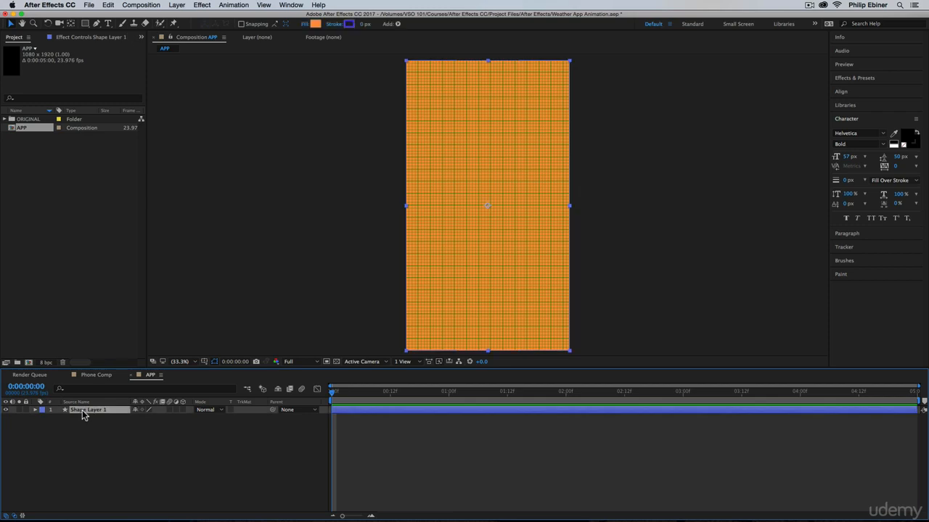
pyautogui.press('Return')
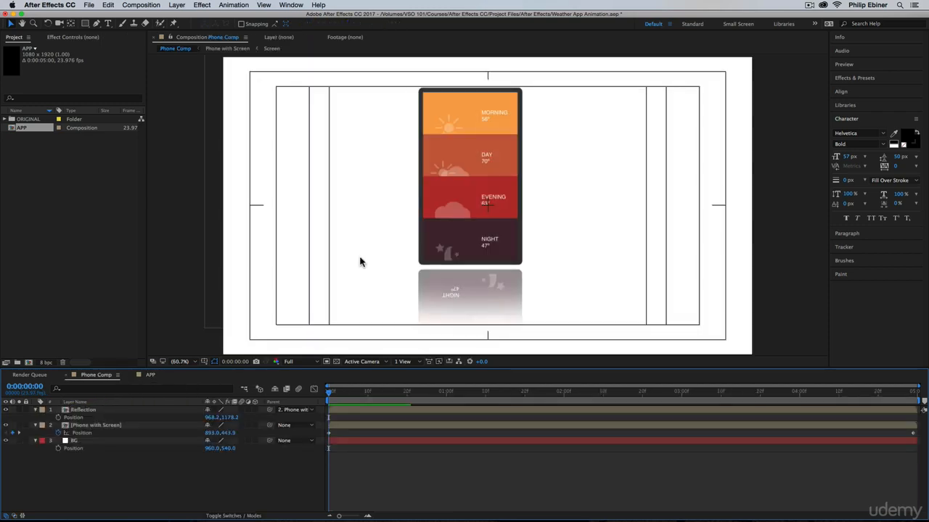
pyautogui.click(111, 380)
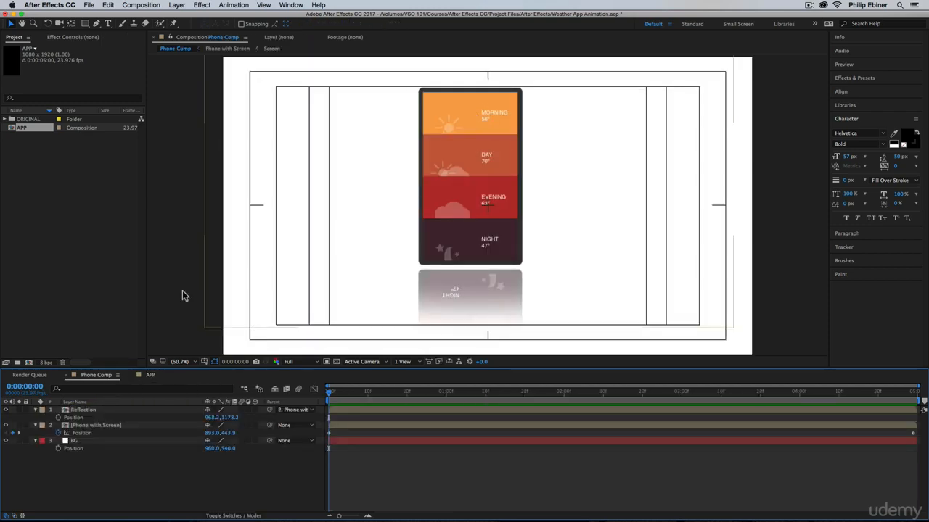
pyautogui.click(150, 375)
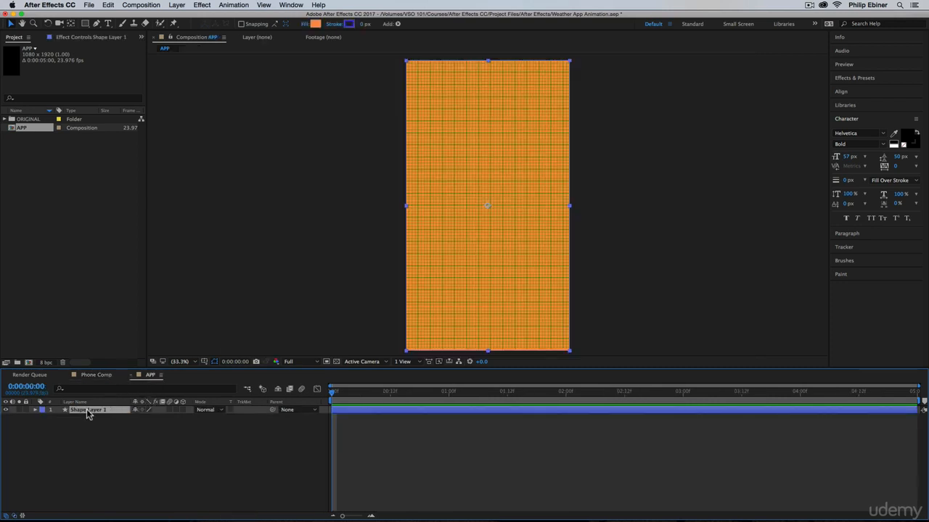
pyautogui.press('Return')
pyautogui.write('MORNING')
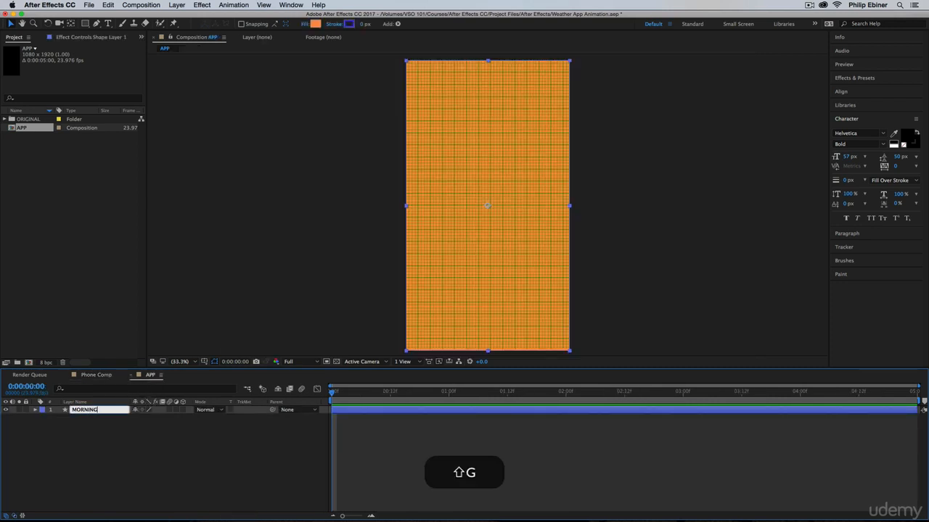
pyautogui.hotkey('shift', 'Return')
# Duplicate the MORNING layer and rename the copy DAY.
pyautogui.press('super+d')
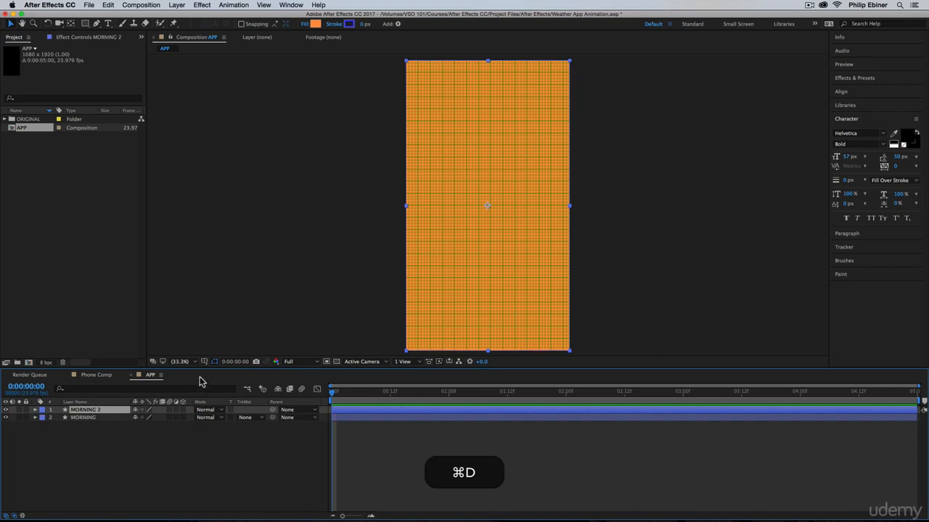
pyautogui.press('Return')
pyautogui.write('DAY')
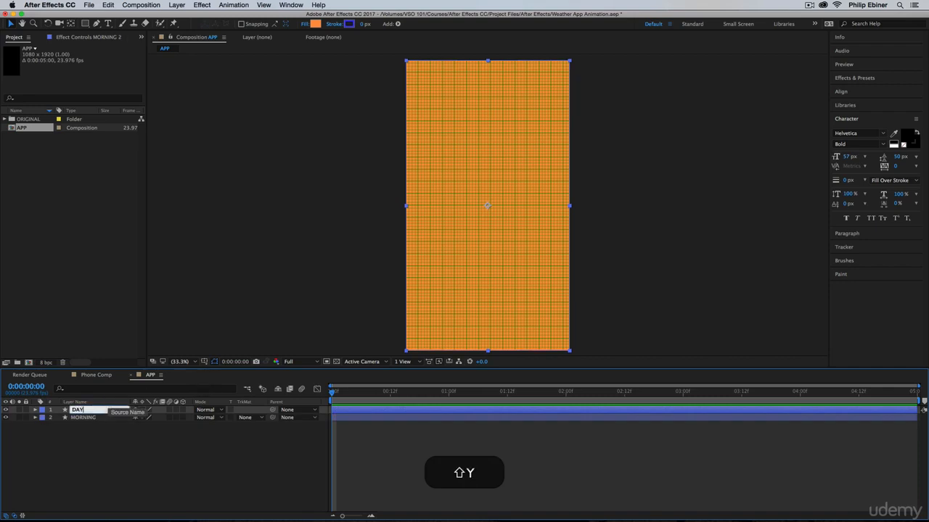
pyautogui.hotkey('shift', 'Return')
# Compare with the phone reference composition and set the DAY layer's fill to the darker orange E6612C.
pyautogui.click(102, 376)
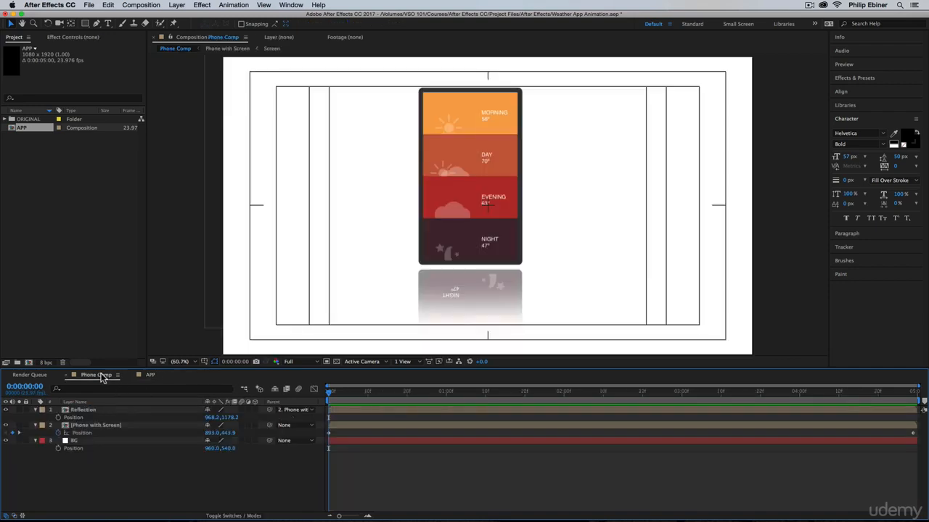
pyautogui.click(152, 376)
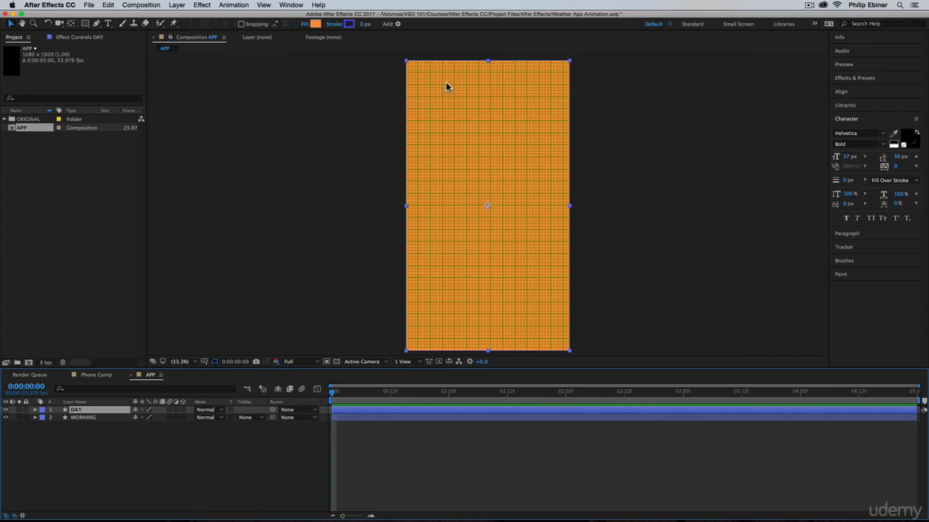
pyautogui.click(315, 25)
pyautogui.moveTo(682, 180)
pyautogui.mouseDown()
pyautogui.moveTo(680, 201)
pyautogui.moveTo(675, 178)
pyautogui.mouseUp()
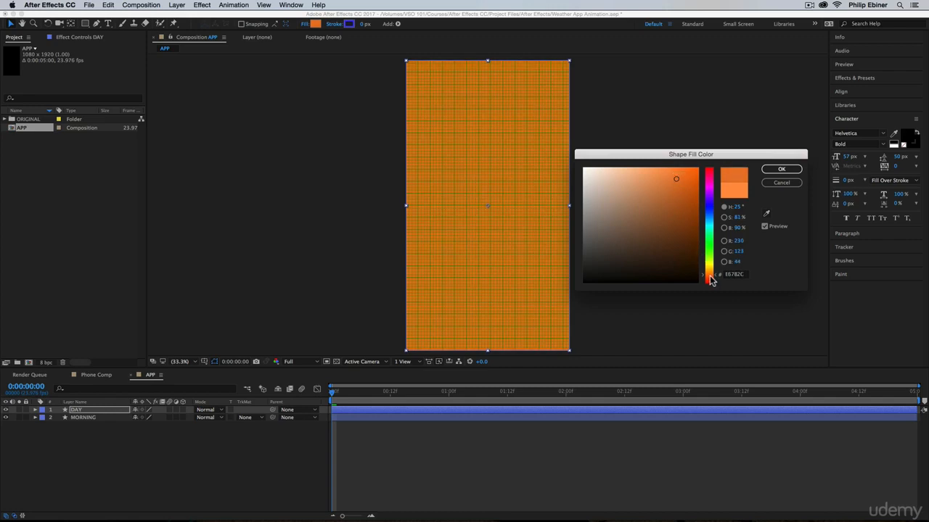
pyautogui.moveTo(710, 278); pyautogui.dragTo(711, 280)
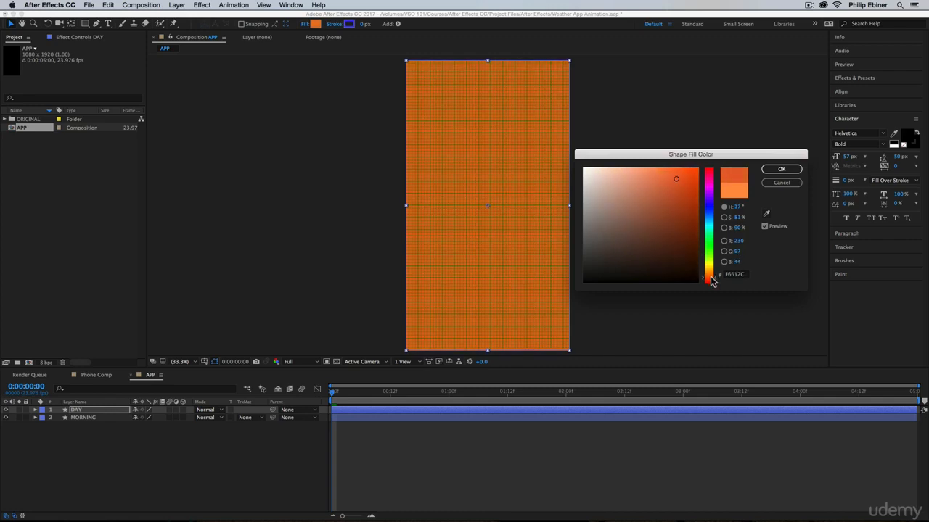
pyautogui.click(781, 169)
# Move the DAY rectangle straight down until its upper edge sits on the gridline a quarter of the way down the composition.
pyautogui.click(460, 103)
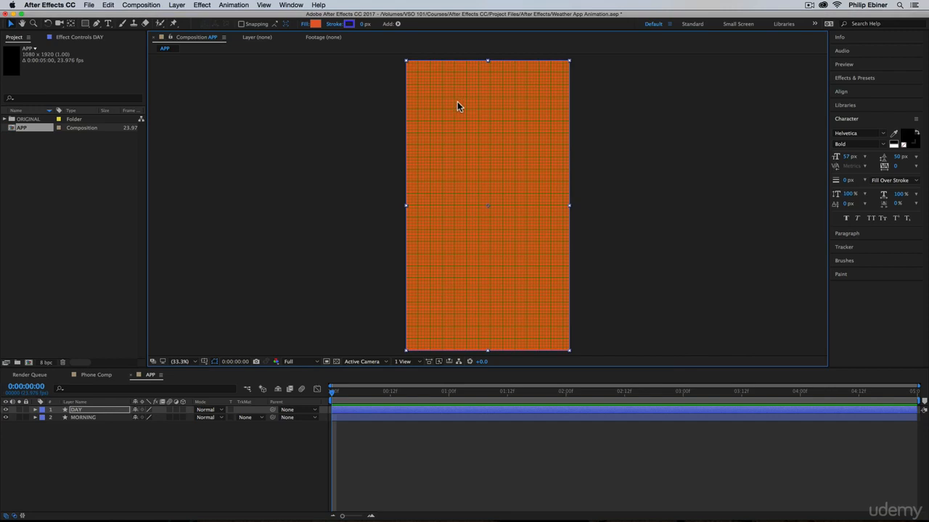
pyautogui.moveTo(457, 106); pyautogui.dragTo(454, 174)
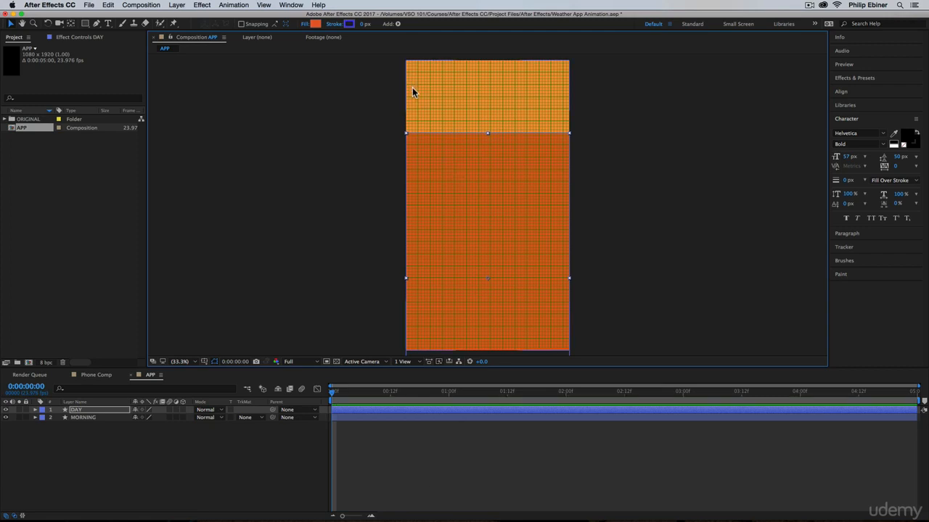
# Duplicate the DAY layer and rename the copy EVENING.
pyautogui.click(613, 157)
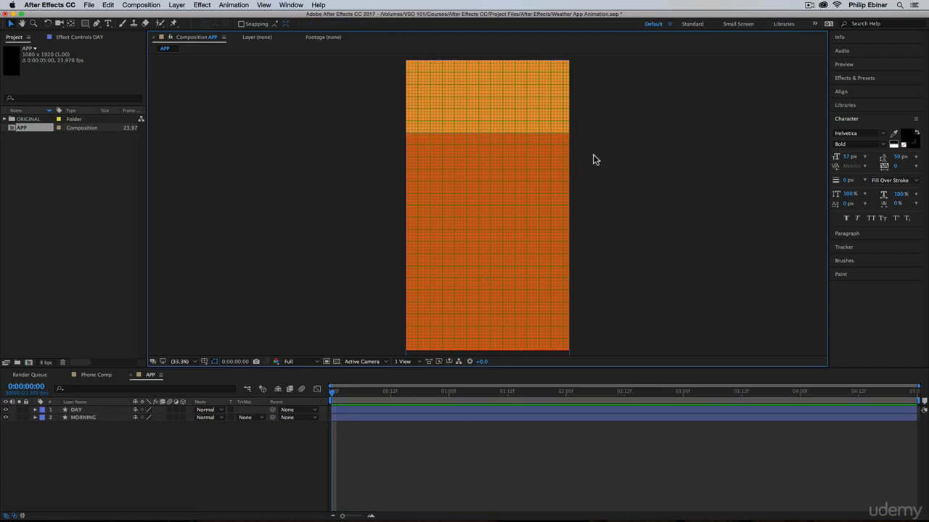
pyautogui.click(531, 163)
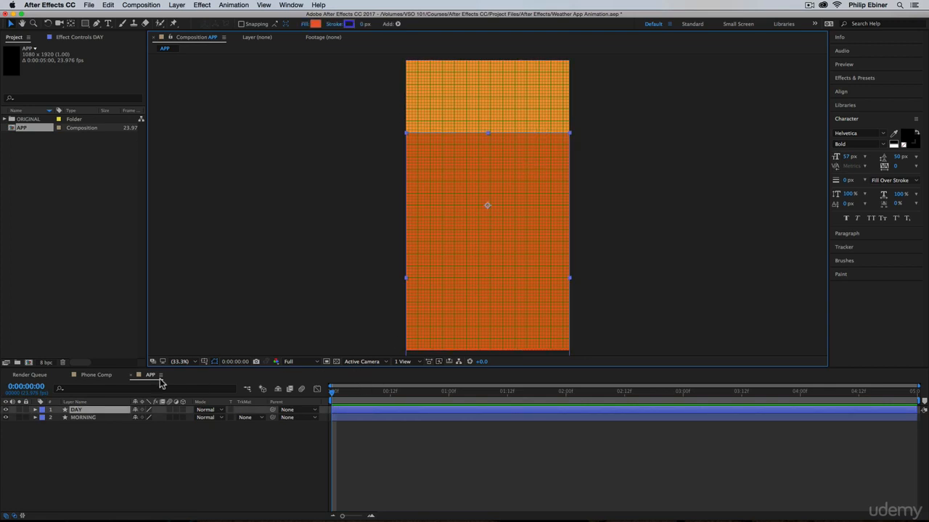
pyautogui.press('super+d')
pyautogui.press('Return')
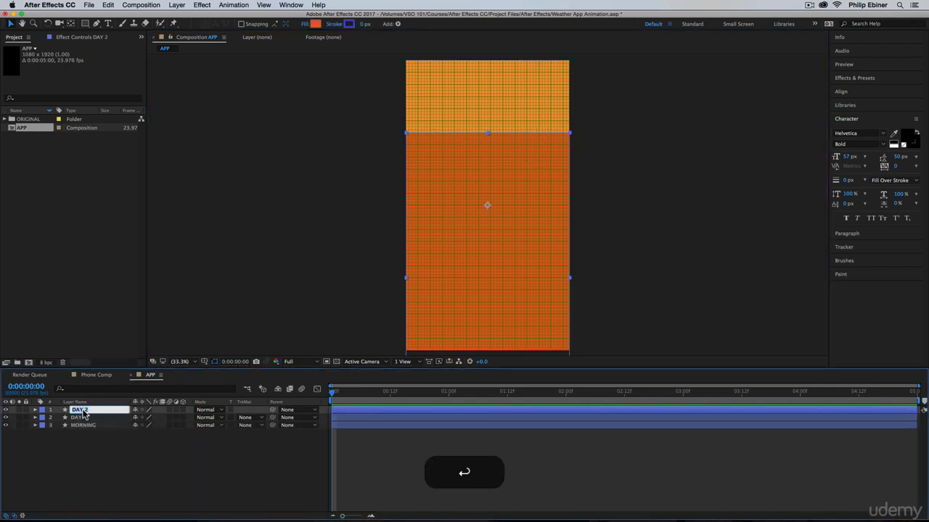
pyautogui.write('EVENN')
pyautogui.hotkey('shift', 'BackSpace')
pyautogui.write('ING')
pyautogui.hotkey('shift', 'Return')
# Set the EVENING layer's fill to the muted red C43838.
pyautogui.click(314, 24)
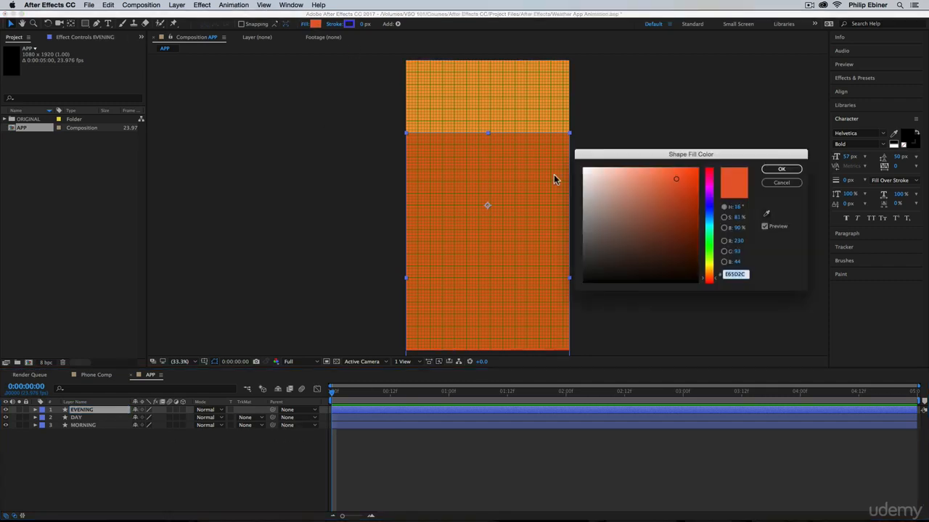
pyautogui.moveTo(702, 273); pyautogui.dragTo(711, 283)
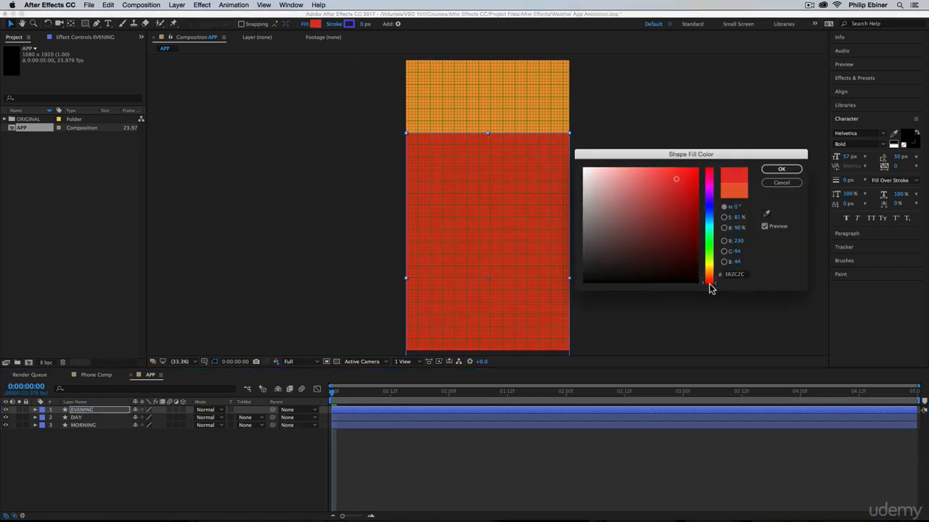
pyautogui.click(665, 194)
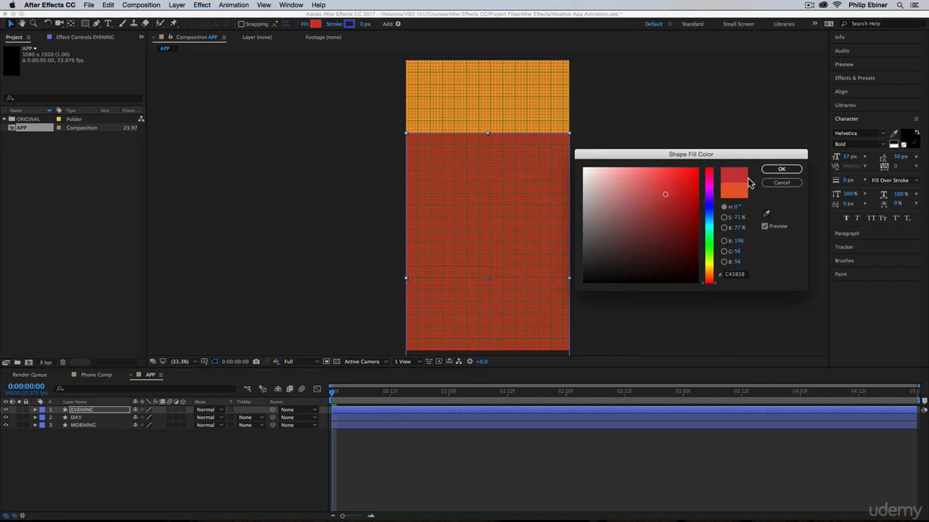
pyautogui.click(781, 169)
# Move the EVENING rectangle straight down until its upper edge sits on the gridline halfway down the composition.
pyautogui.moveTo(508, 194); pyautogui.dragTo(508, 223)
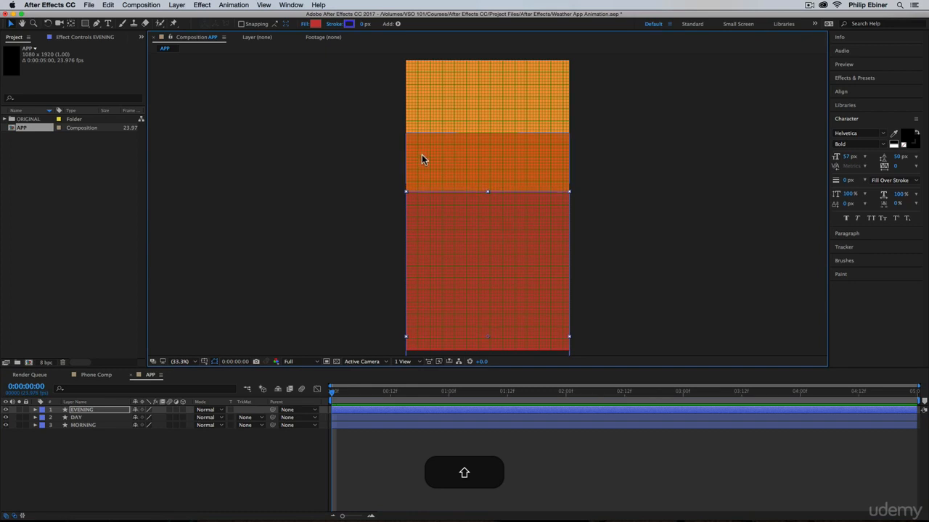
pyautogui.keyDown('shift'); pyautogui.click(424, 209); pyautogui.keyUp('shift')
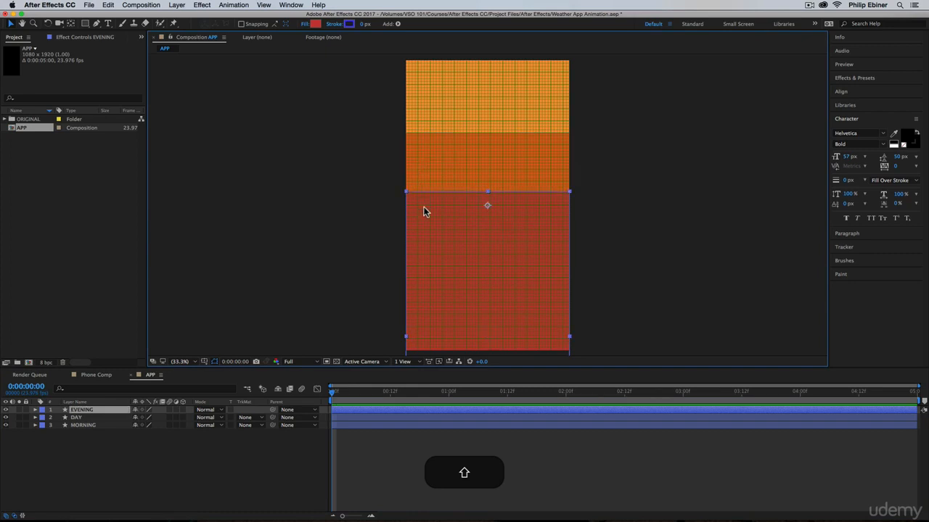
pyautogui.moveTo(439, 213)
pyautogui.mouseDown()
pyautogui.moveTo(443, 227)
pyautogui.moveTo(456, 230)
pyautogui.moveTo(440, 227)
pyautogui.mouseUp()
pyautogui.click(652, 250)
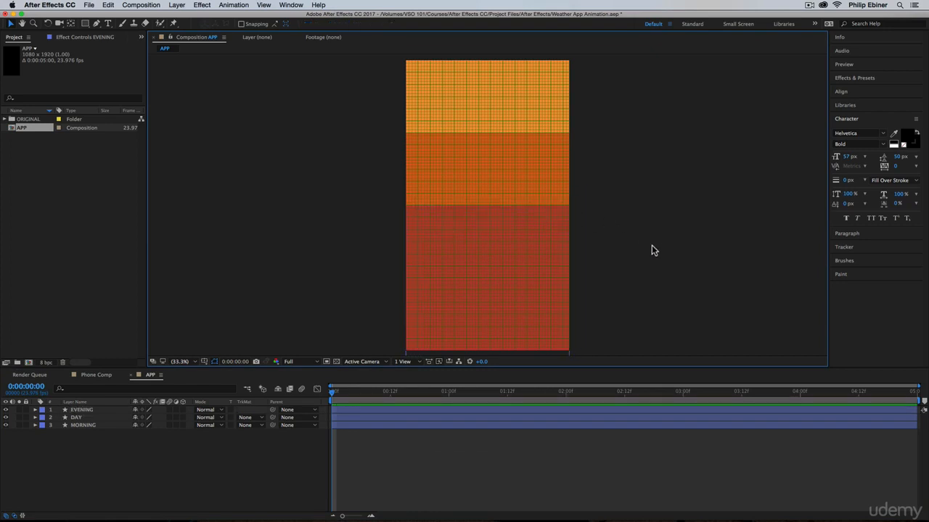
# Duplicate the EVENING layer and rename the copy NIGHT.
pyautogui.click(508, 268)
pyautogui.press('super+d')
pyautogui.press('Return')
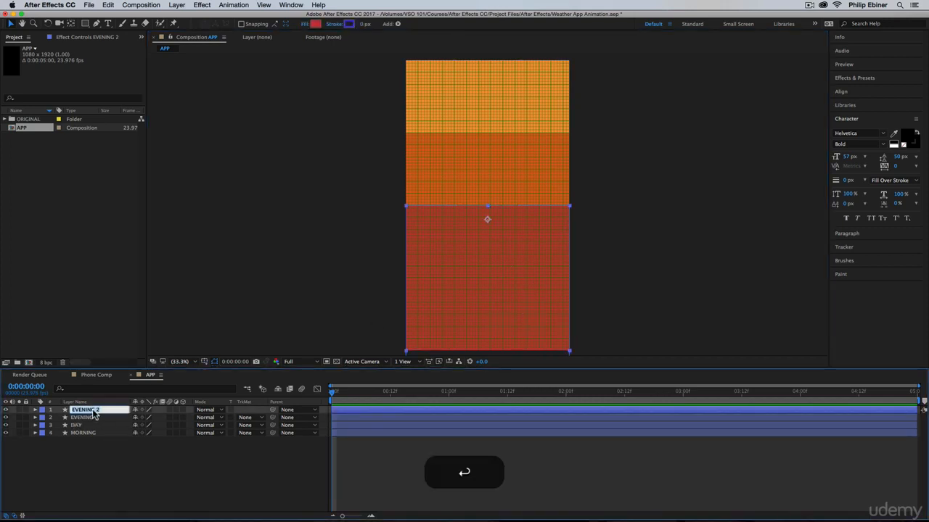
pyautogui.write('NIGHT')
pyautogui.hotkey('shift', 'Return')
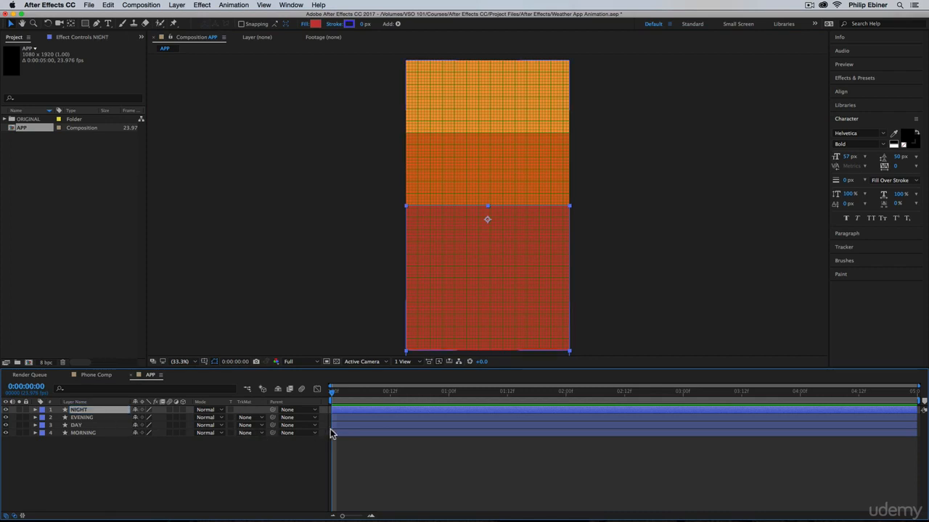
# Shift the NIGHT layer's fill to a darker crimson red.
pyautogui.click(316, 24)
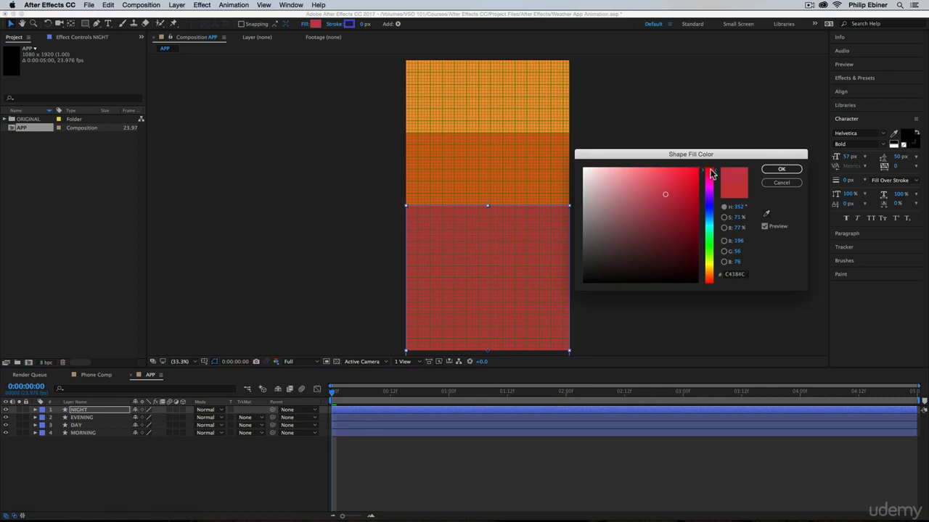
pyautogui.moveTo(652, 210); pyautogui.dragTo(671, 204)
pyautogui.click(781, 169)
# Move the NIGHT rectangle straight down until its upper edge sits on the gridline three quarters of the way down the composition.
pyautogui.moveTo(495, 224); pyautogui.dragTo(491, 291)
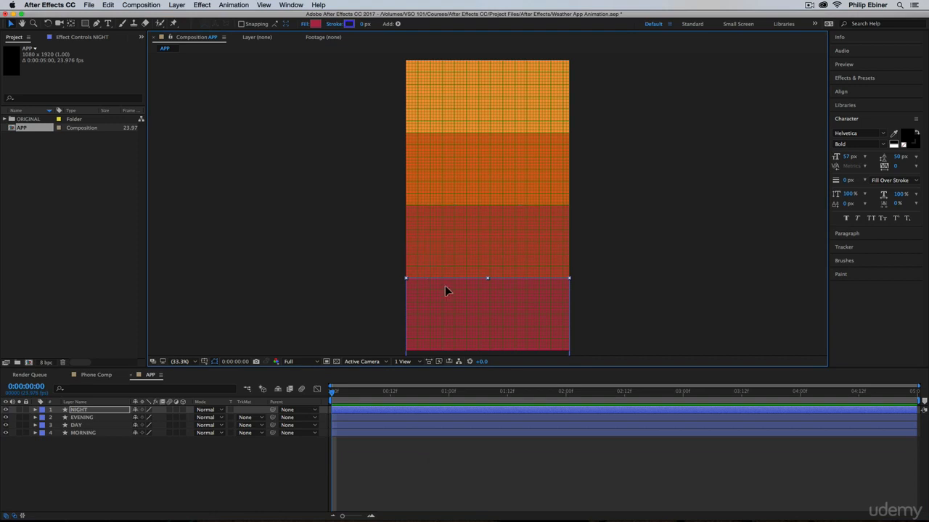
pyautogui.press('shift')
pyautogui.moveTo(446, 290); pyautogui.dragTo(444, 286)
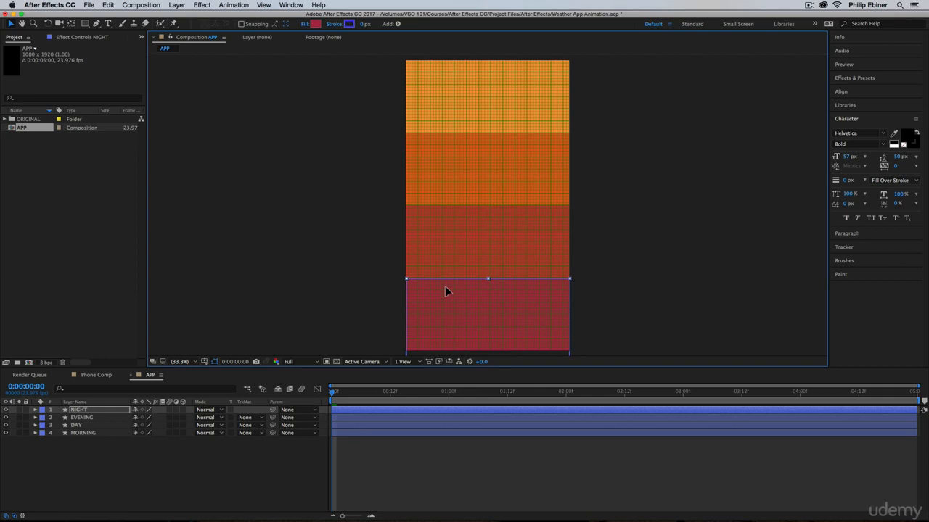
# Inspect closely how the NIGHT rectangle aligns with the grid and composition edge, and check the four stacked bands.
pyautogui.press('z')
pyautogui.click(450, 303)
pyautogui.click(469, 290)
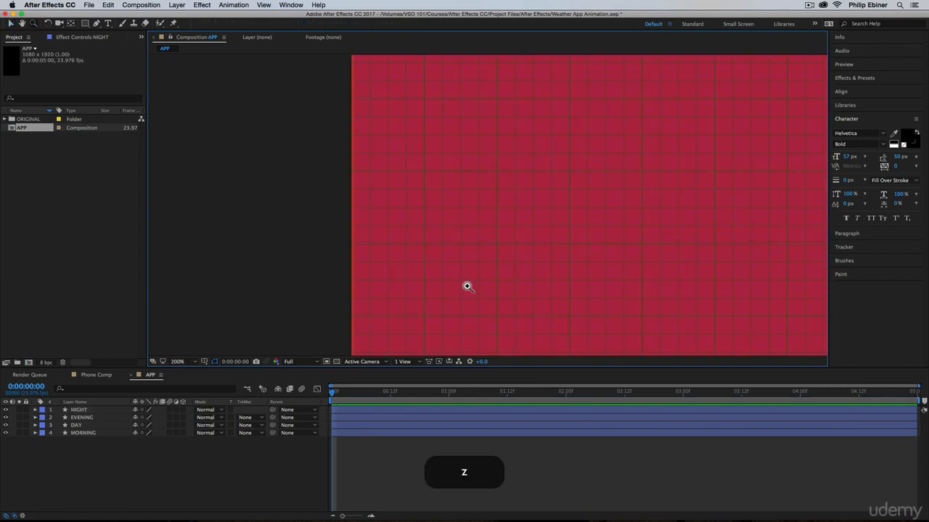
pyautogui.keyDown('alt'); pyautogui.click(437, 182); pyautogui.keyUp('alt')
pyautogui.press('v')
pyautogui.click(526, 160)
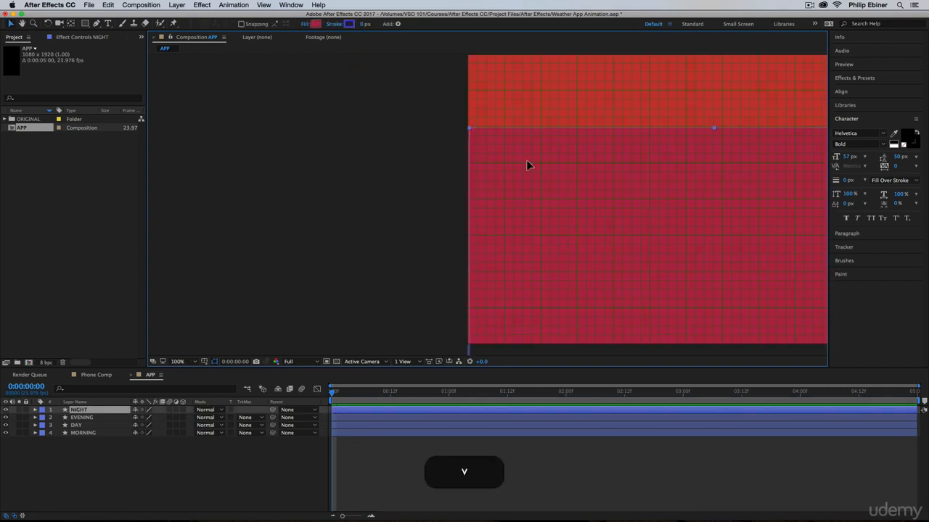
pyautogui.press('z')
pyautogui.keyDown('alt'); pyautogui.click(405, 138); pyautogui.keyUp('alt')
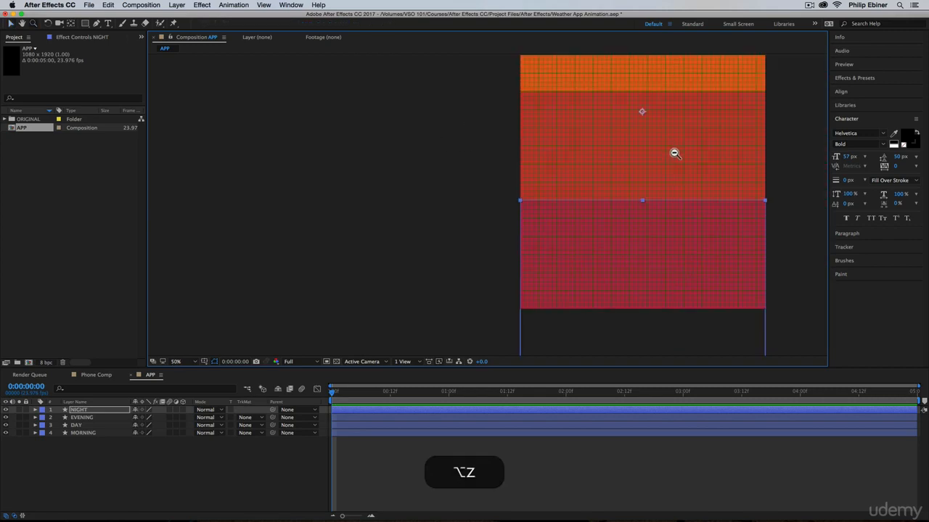
pyautogui.keyDown('alt'); pyautogui.click(675, 155); pyautogui.keyUp('alt')
pyautogui.press('v')
pyautogui.click(483, 92)
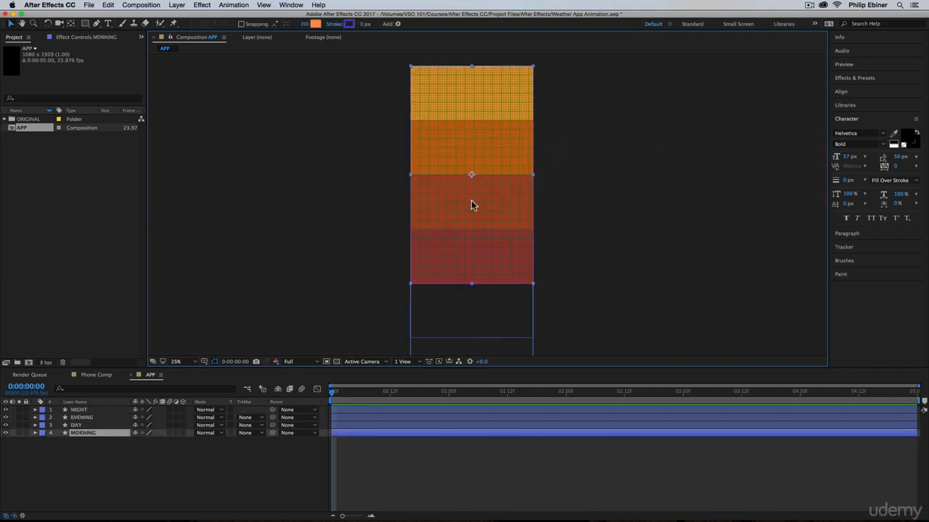
pyautogui.click(573, 312)
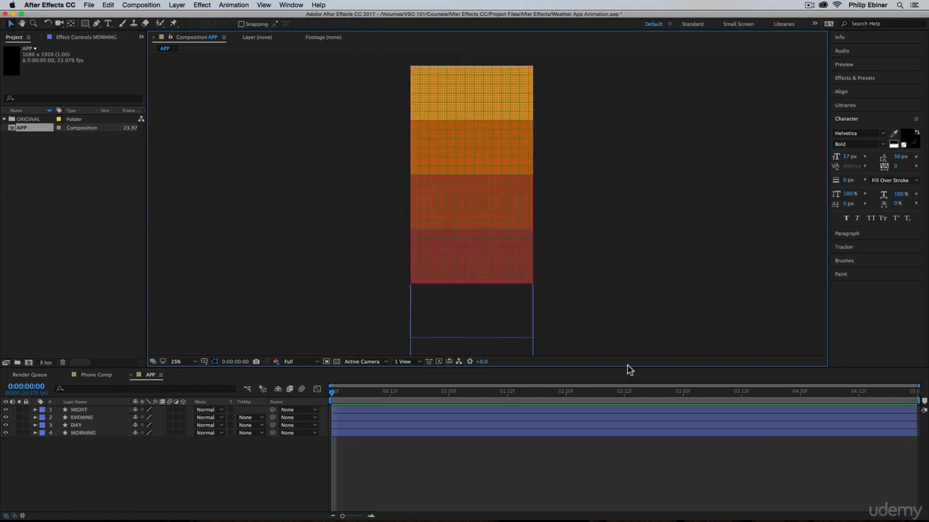
# Hide the grid and compare the four bands with the Phone Comp reference, returning to the APP composition.
pyautogui.click(265, 6)
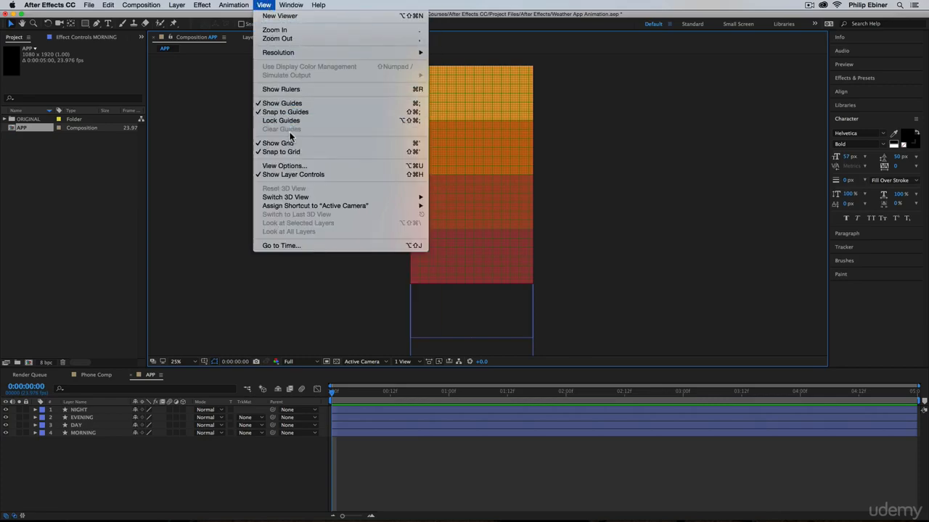
pyautogui.click(282, 143)
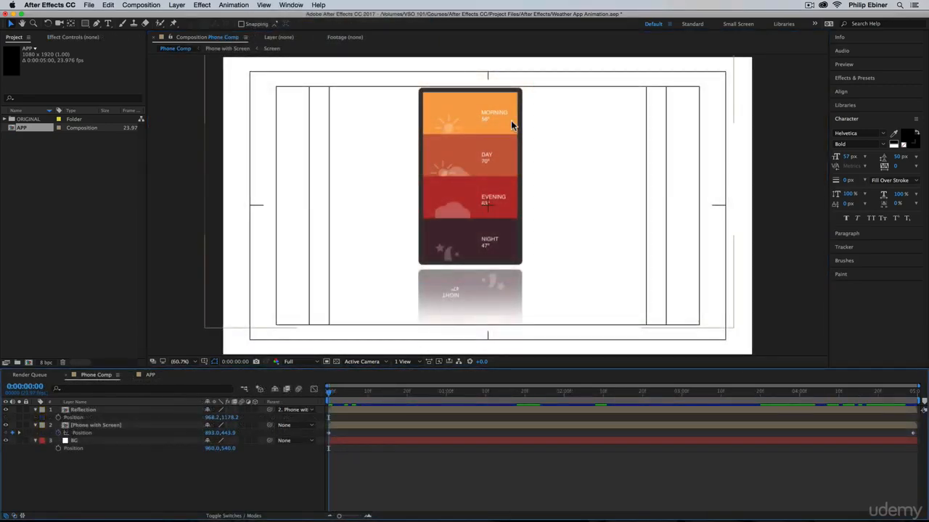
pyautogui.click(150, 374)
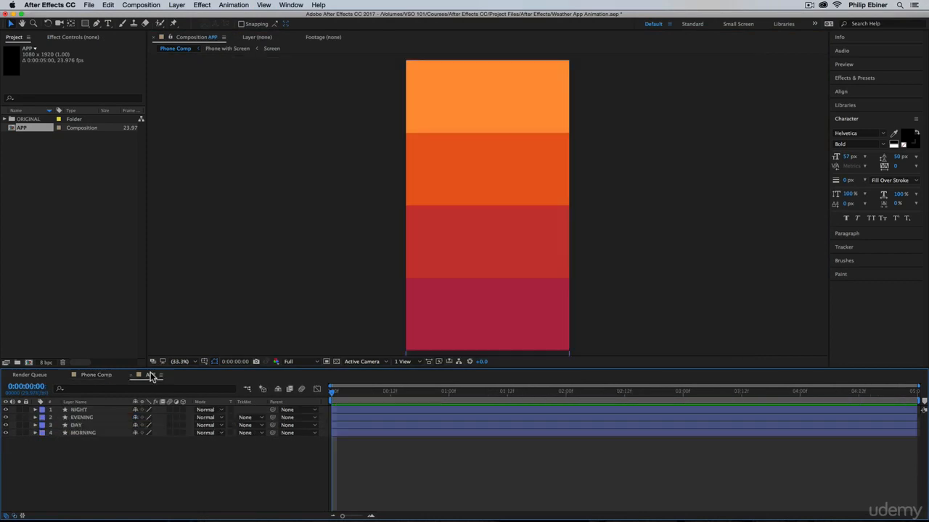
# Start a new text layer in the orange MORNING band and set its text color to white, FFFFFF.
pyautogui.click(106, 25)
pyautogui.click(501, 90)
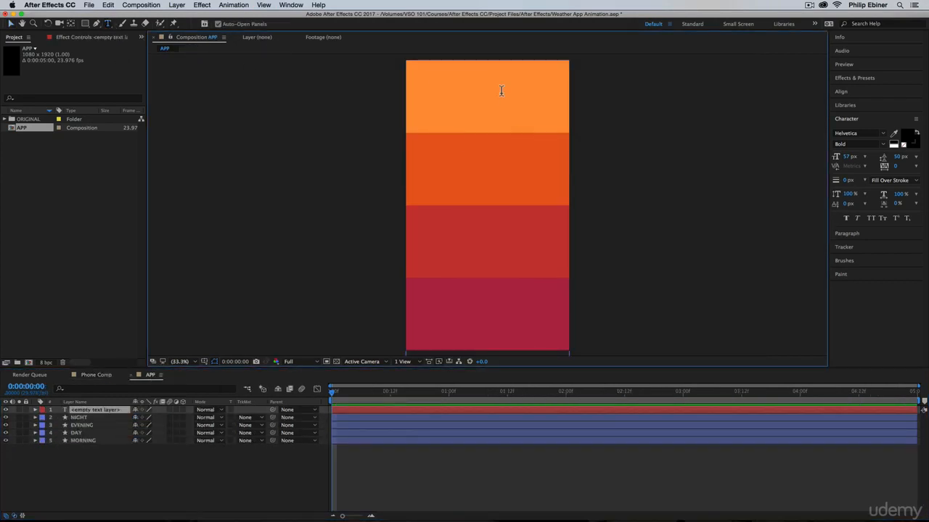
pyautogui.click(907, 136)
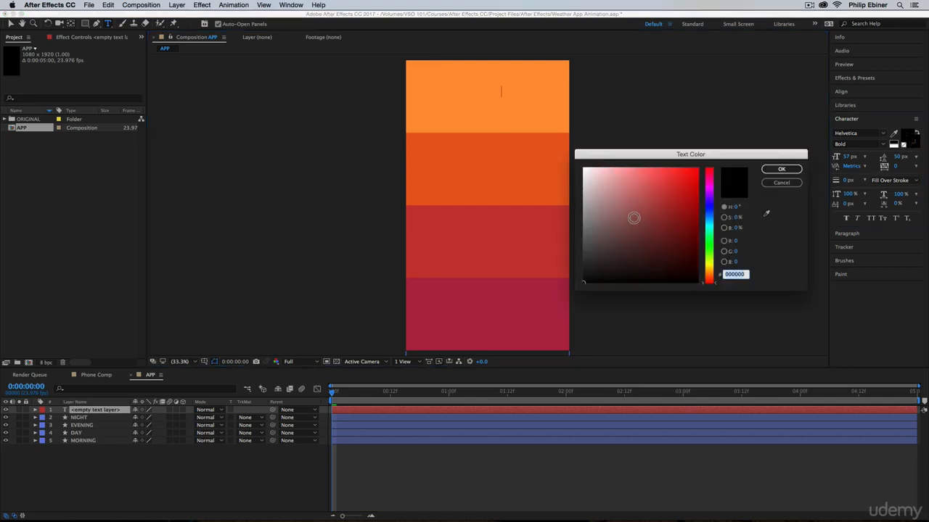
pyautogui.write('ffffff')
pyautogui.click(781, 169)
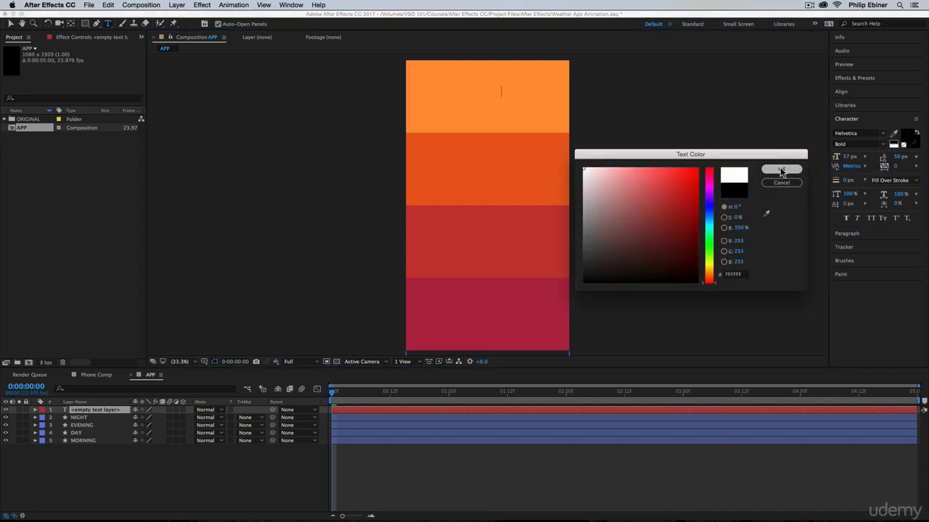
# Set the text to Helvetica Regular and enter DAY as its first line.
pyautogui.click(883, 145)
pyautogui.click(854, 169)
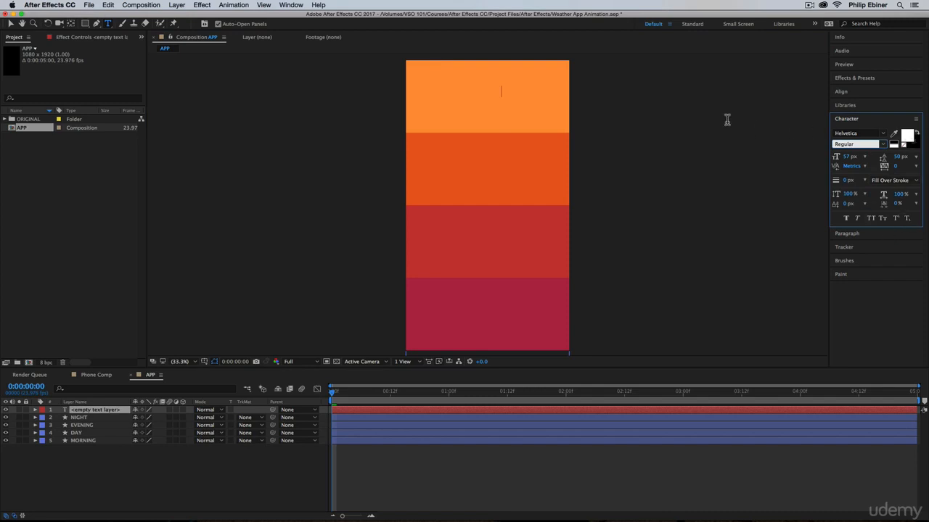
pyautogui.write('DAY')
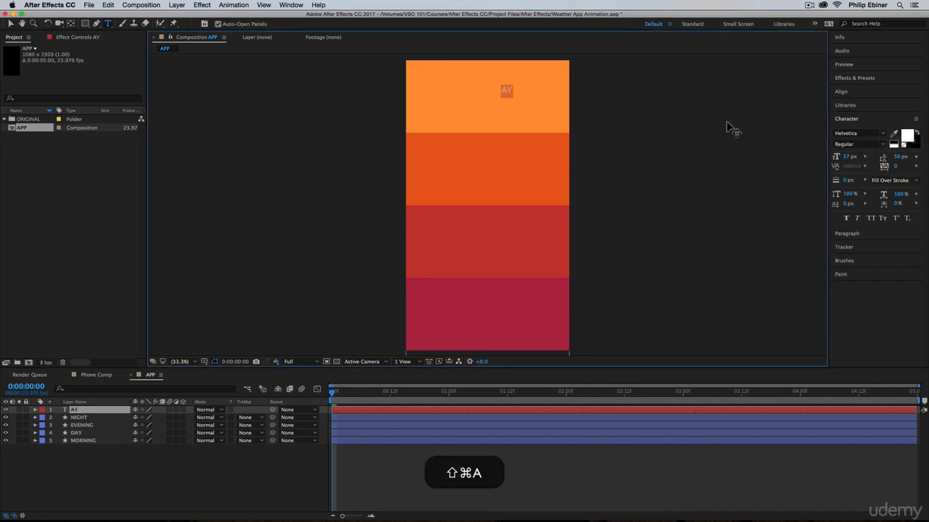
pyautogui.press('KP_Enter')
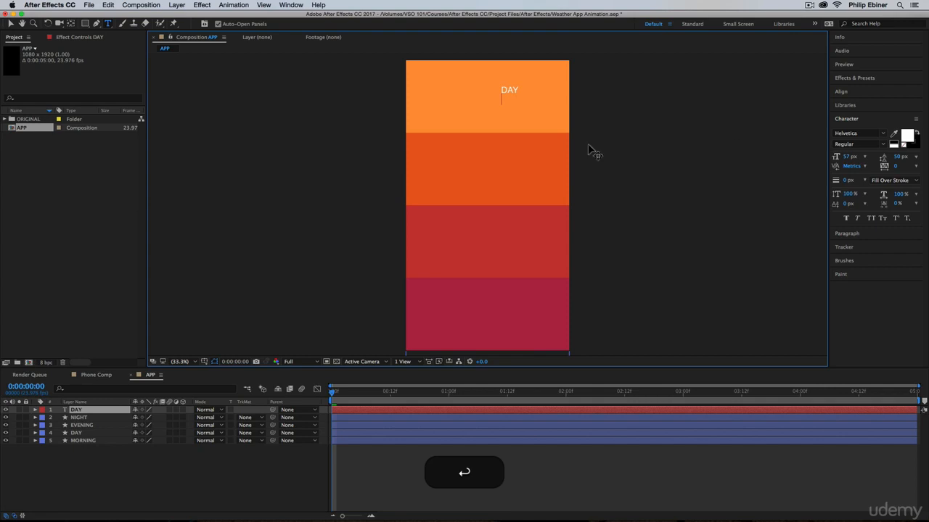
# Check the Phone Comp reference at 0:00:01:07 and add 56° as a second line below DAY in the APP composition.
pyautogui.click(90, 378)
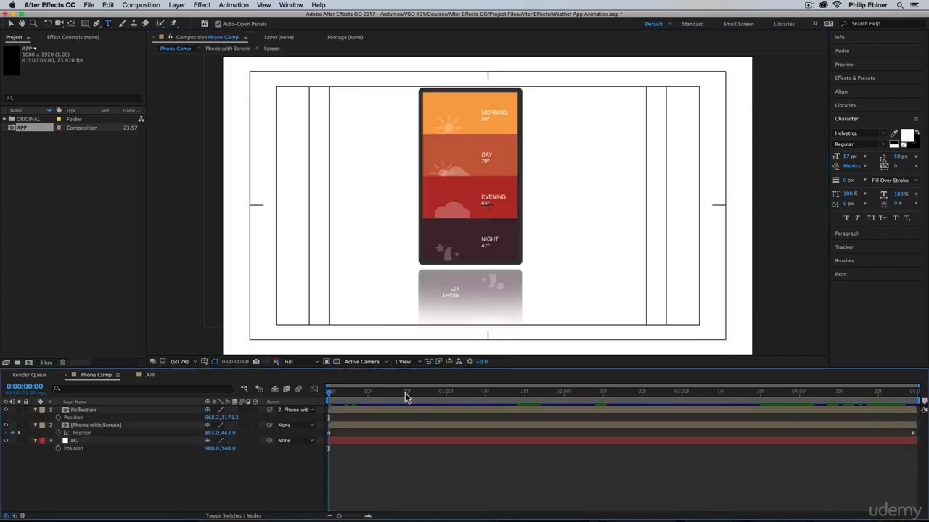
pyautogui.moveTo(407, 397); pyautogui.dragTo(473, 395)
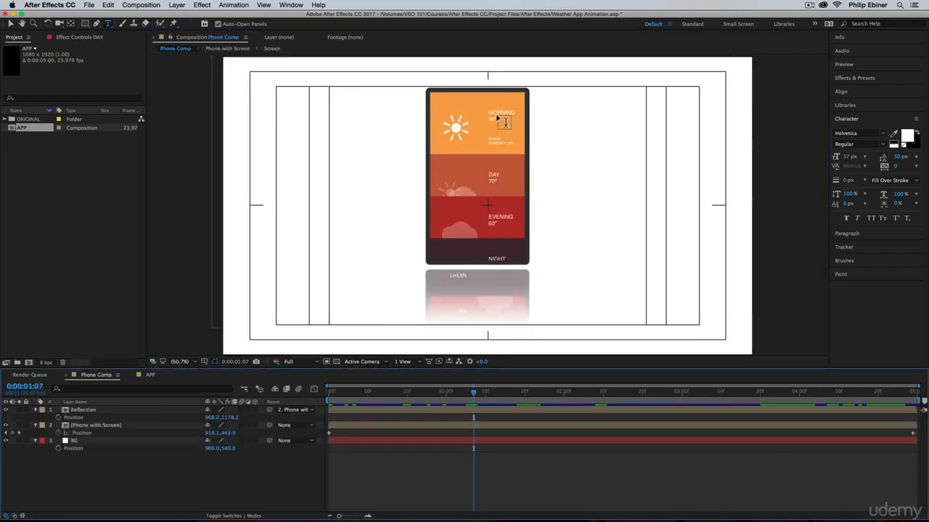
pyautogui.click(154, 375)
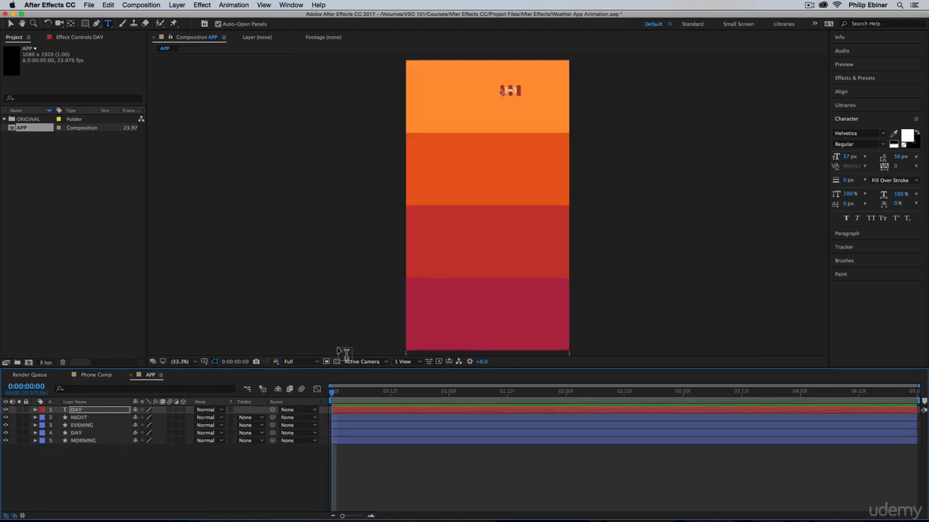
pyautogui.click(512, 90)
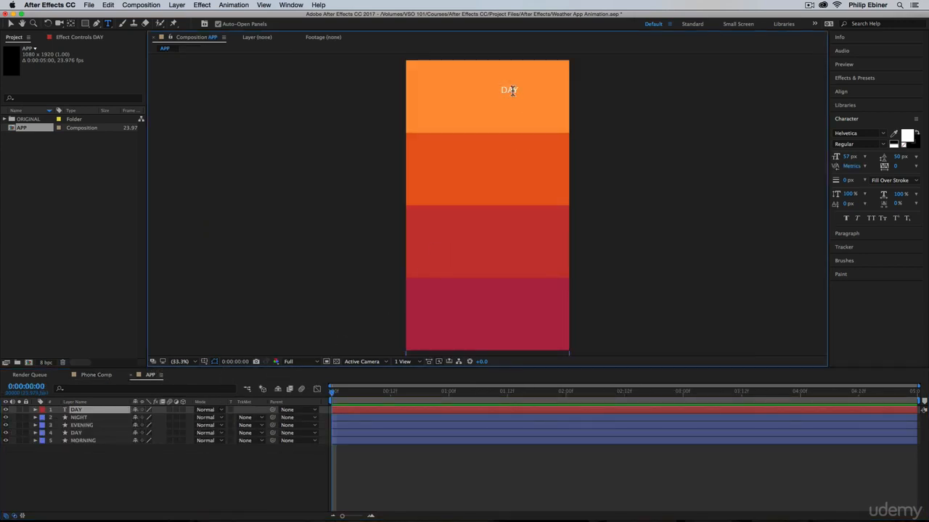
pyautogui.press('Right')
pyautogui.press('Return')
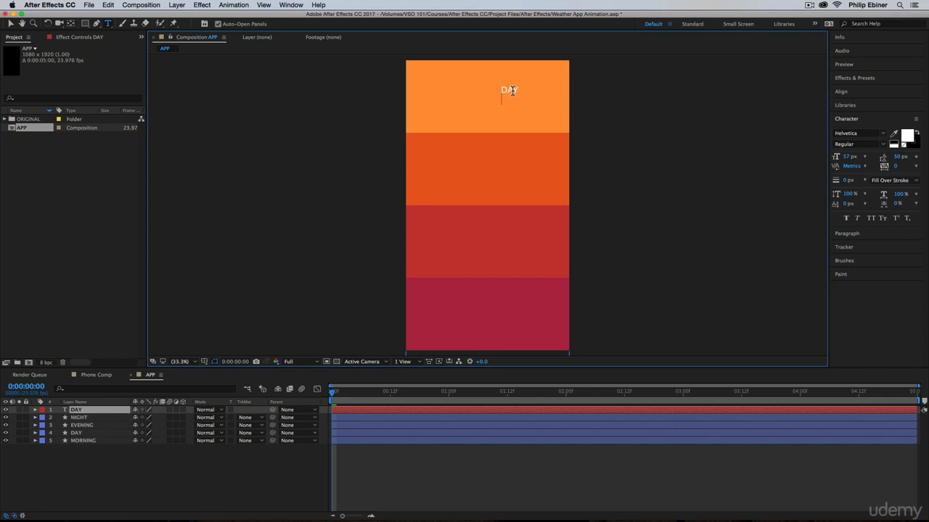
pyautogui.write('56')
pyautogui.press('Return')
# Check the label wording in the Phone Comp reference and add the line SUNNY below 56°, separated by a blank line.
pyautogui.click(99, 376)
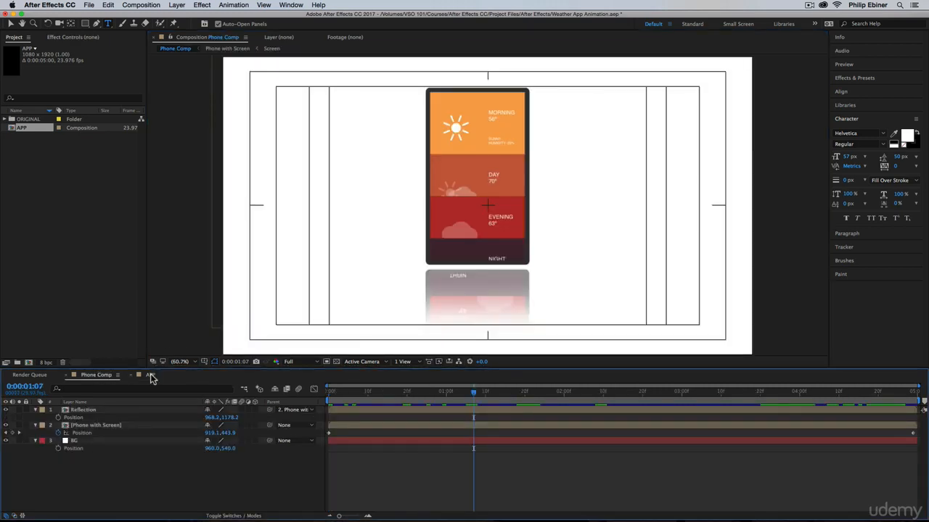
pyautogui.click(150, 375)
pyautogui.write('SUNNY')
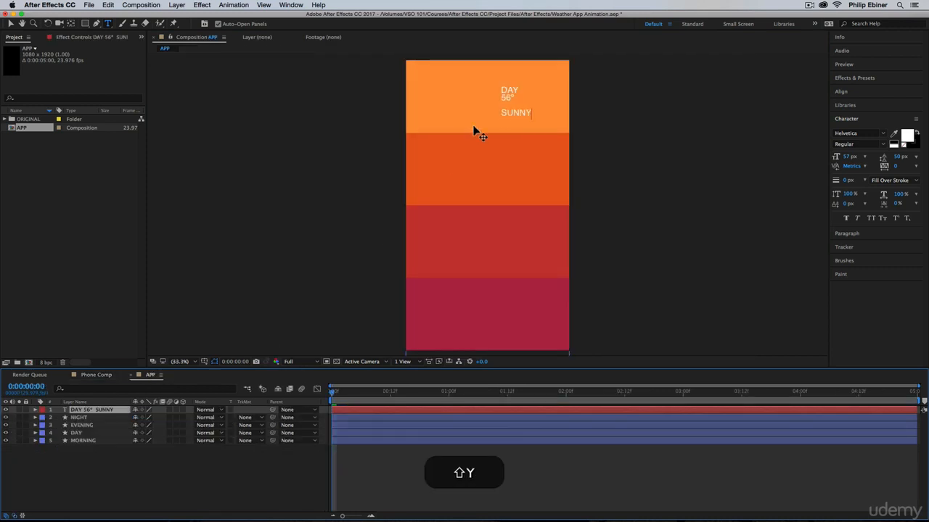
# Add the line HUMIDITY: 25% directly below SUNNY in the text layer.
pyautogui.hotkey('shift', 'Return')
pyautogui.write('HUMIDITY')
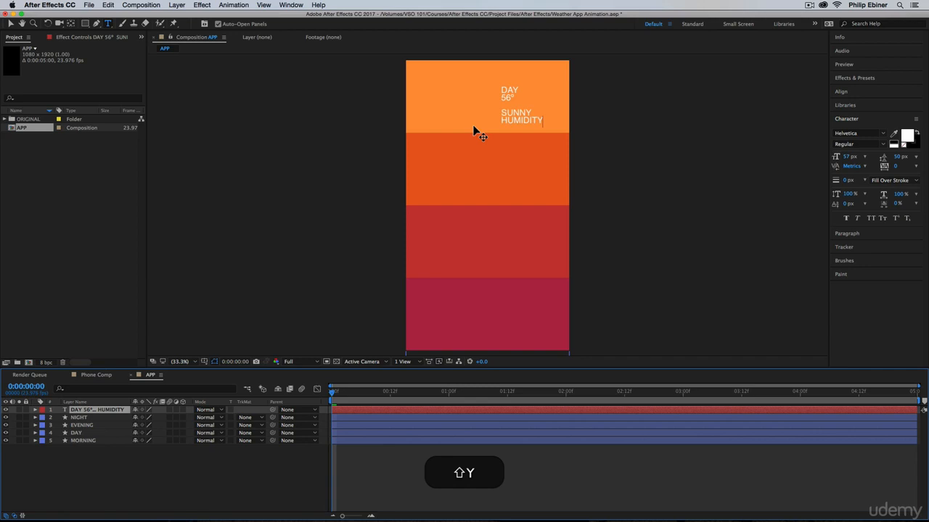
pyautogui.write(': 25%')
# Reduce the SUNNY and HUMIDITY: 25% lines to a 34 px font size with 42 px leading.
pyautogui.moveTo(500, 110); pyautogui.dragTo(614, 140)
pyautogui.click(843, 157)
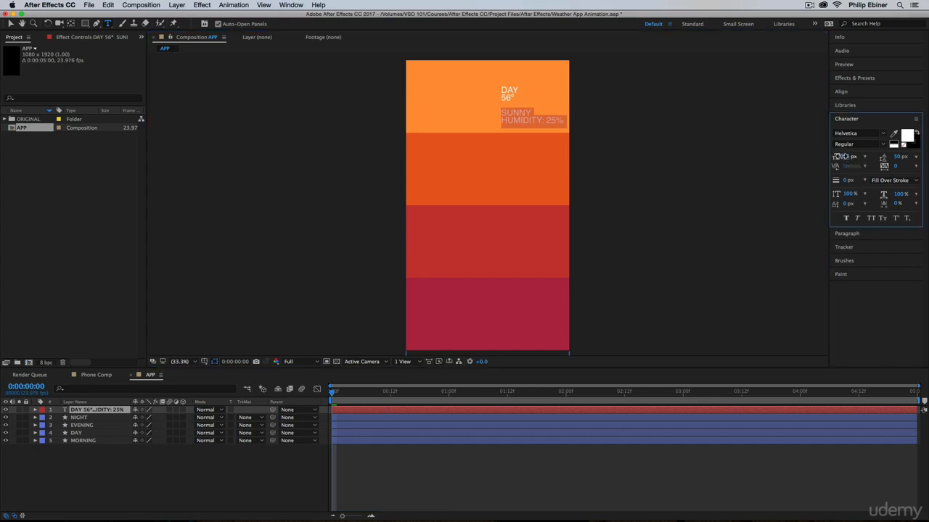
pyautogui.moveTo(840, 156); pyautogui.dragTo(829, 156)
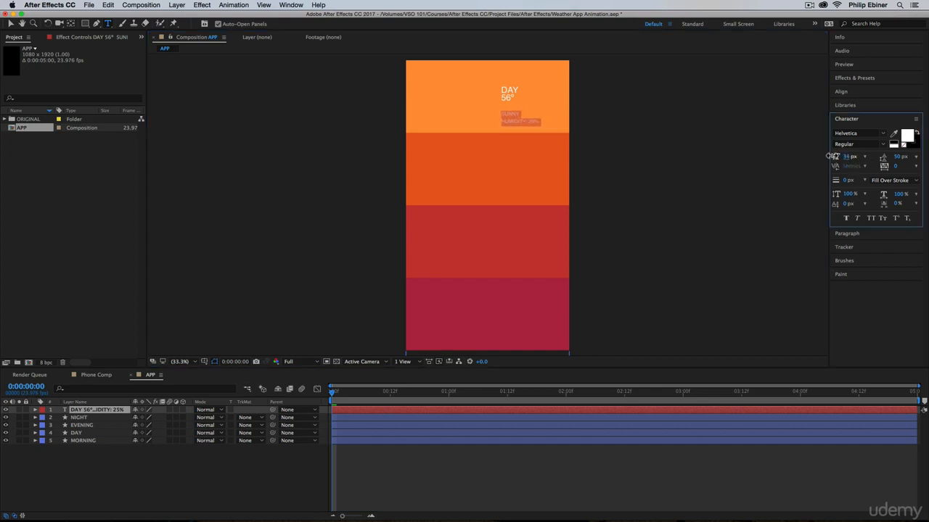
pyautogui.moveTo(898, 159); pyautogui.dragTo(888, 156)
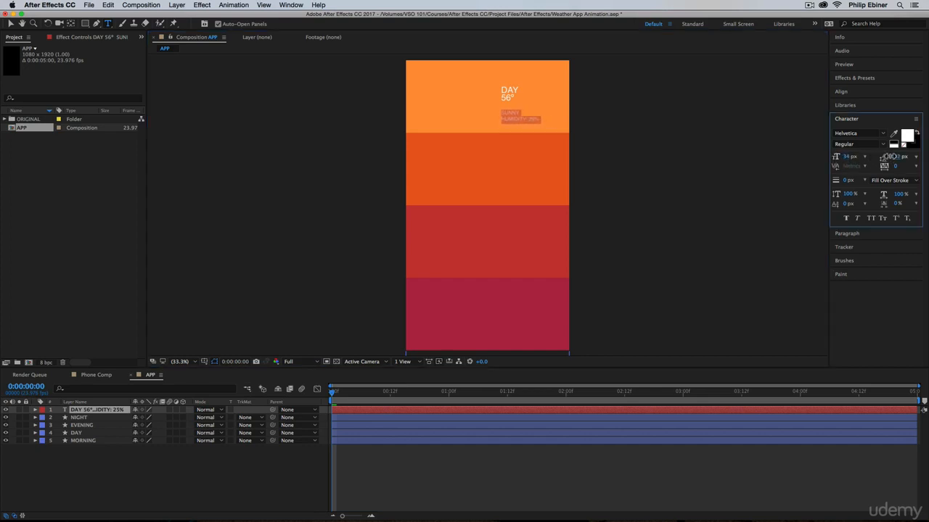
# Set the leading of the DAY and 56° lines to 67 px and nudge the text block slightly up and right.
pyautogui.click(507, 102)
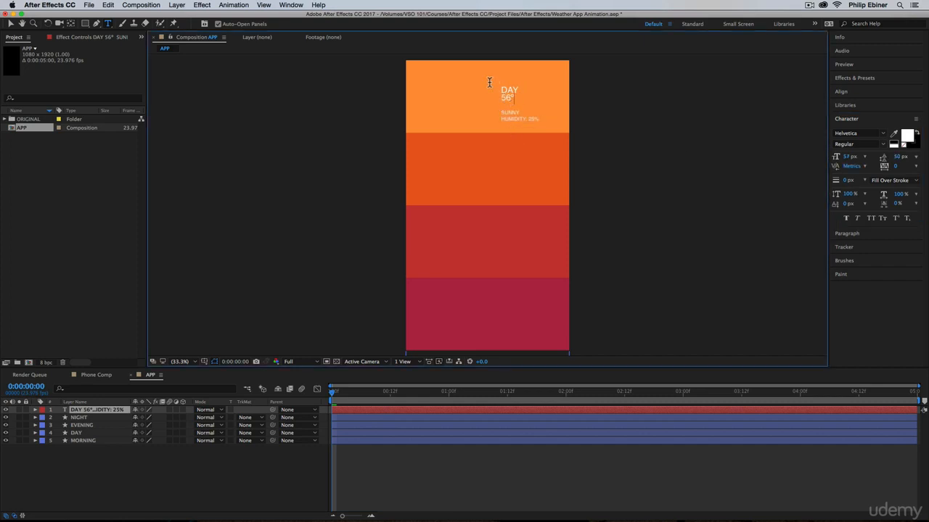
pyautogui.moveTo(489, 82); pyautogui.dragTo(583, 98)
pyautogui.moveTo(900, 157); pyautogui.dragTo(907, 156)
pyautogui.click(10, 24)
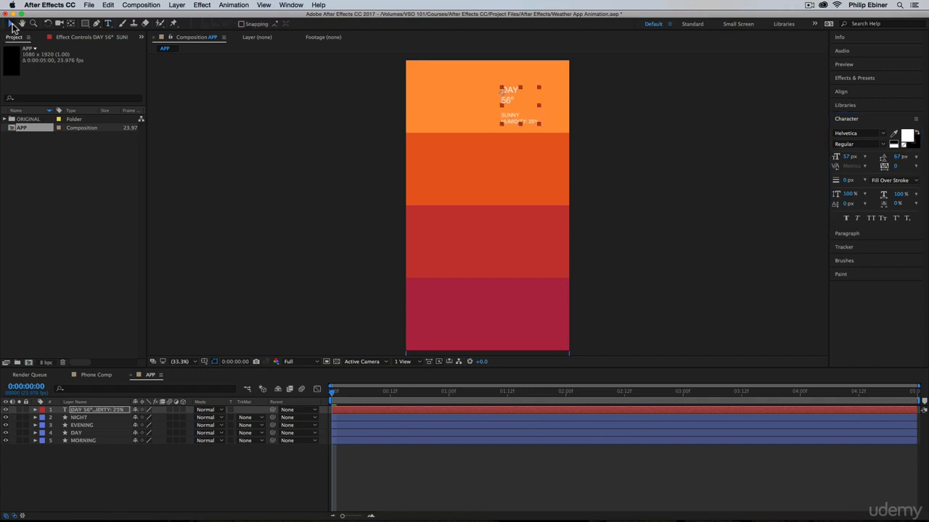
pyautogui.moveTo(510, 94)
pyautogui.mouseDown()
pyautogui.moveTo(517, 116)
pyautogui.moveTo(512, 91)
pyautogui.mouseUp()
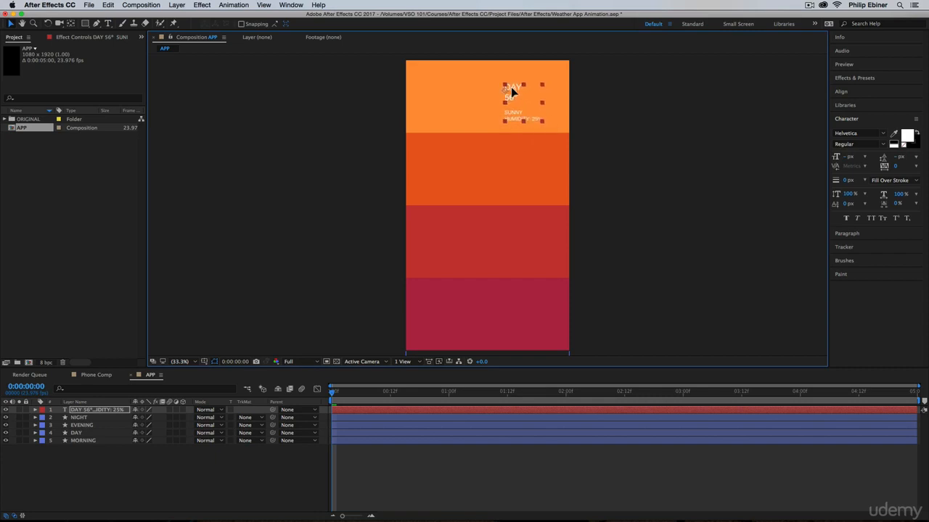
# Scale the weather text layer to 148% and reposition it within the right half of the orange band.
pyautogui.press('s')
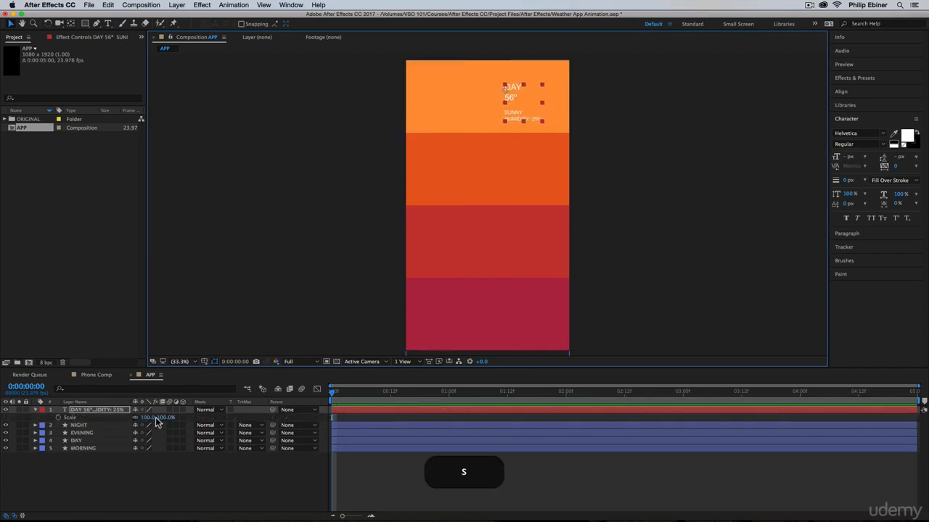
pyautogui.moveTo(156, 417); pyautogui.dragTo(186, 419)
pyautogui.moveTo(517, 83); pyautogui.dragTo(515, 91)
pyautogui.moveTo(161, 418); pyautogui.dragTo(169, 418)
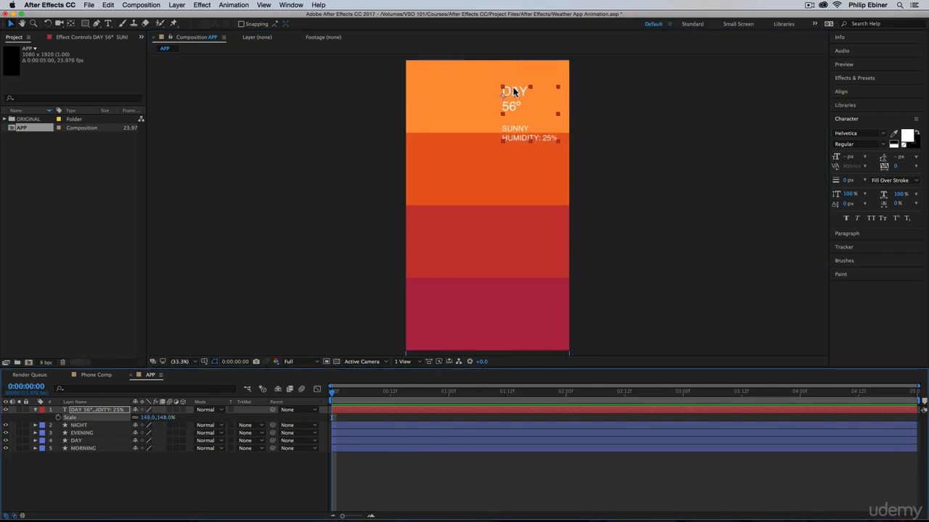
pyautogui.moveTo(512, 91)
pyautogui.mouseDown()
pyautogui.moveTo(502, 94)
pyautogui.moveTo(515, 91)
pyautogui.mouseUp()
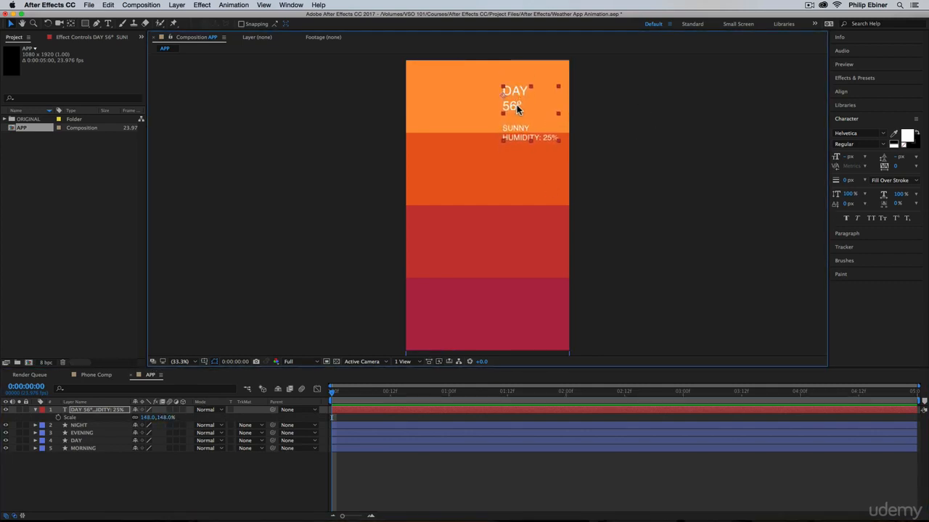
# Insert a second blank line between 56° and SUNNY to push the condition and humidity lines into the next band.
pyautogui.press('super+t')
pyautogui.click(523, 106)
pyautogui.press('Return')
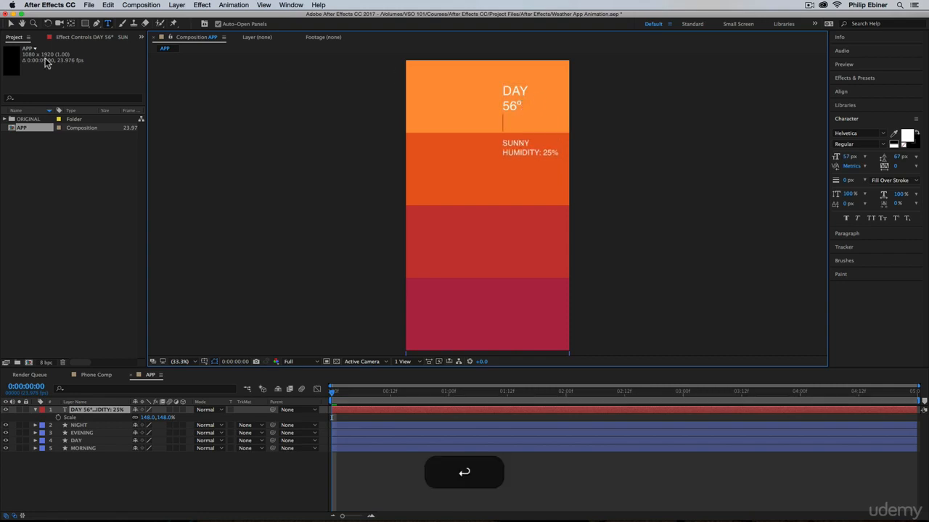
# Nudge the text block up slightly and move its layer below the DAY band layer, directly above the MORNING layer.
pyautogui.click(11, 23)
pyautogui.moveTo(523, 91); pyautogui.dragTo(523, 89)
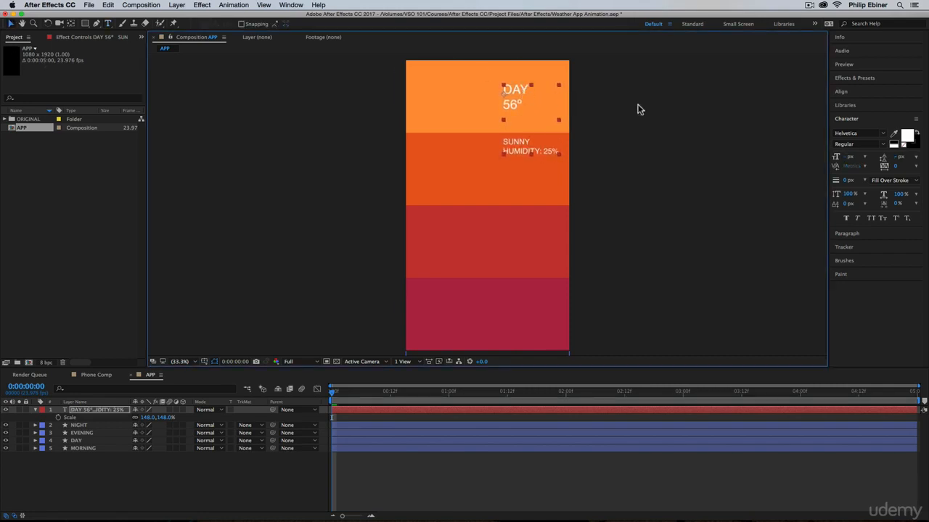
pyautogui.moveTo(96, 412); pyautogui.dragTo(92, 441)
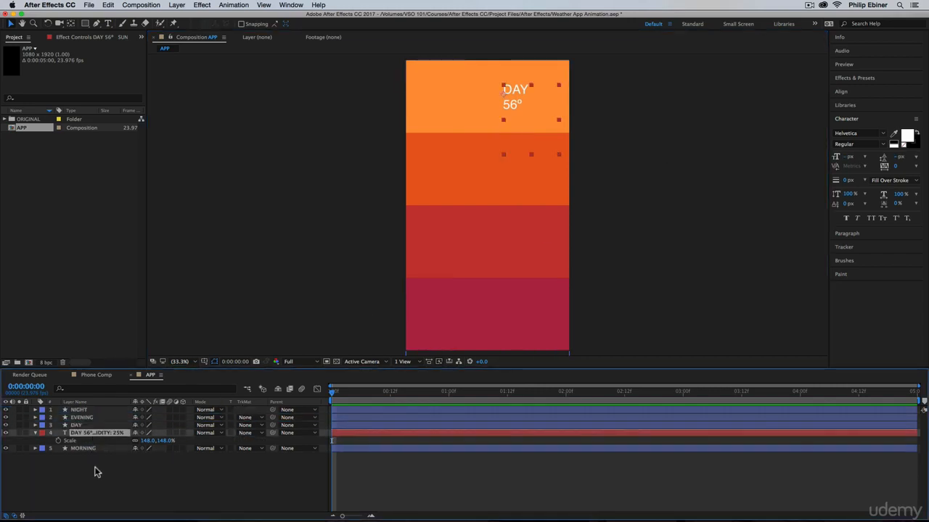
pyautogui.click(93, 472)
# Check the heading in the Phone Comp reference and change DAY to MORNING in the APP composition's text layer.
pyautogui.click(95, 375)
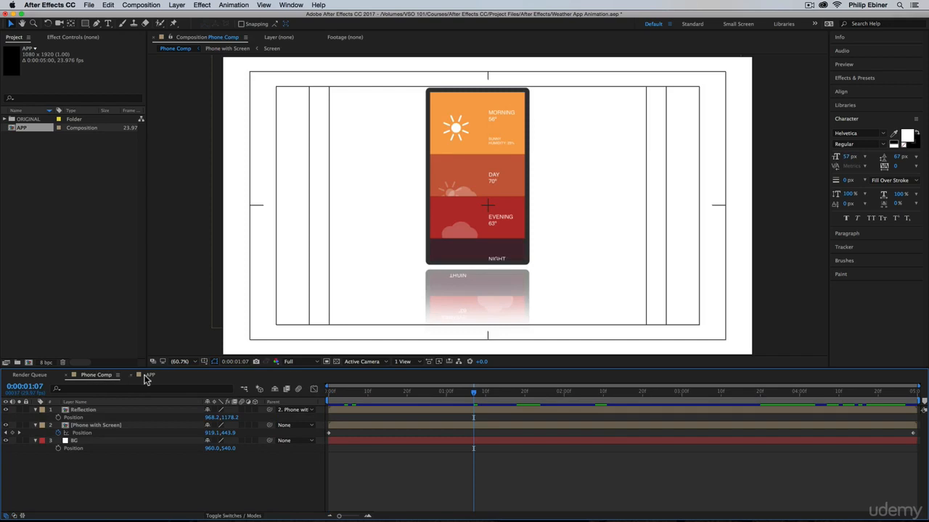
pyautogui.click(147, 375)
pyautogui.doubleClick(516, 90)
pyautogui.doubleClick(518, 89)
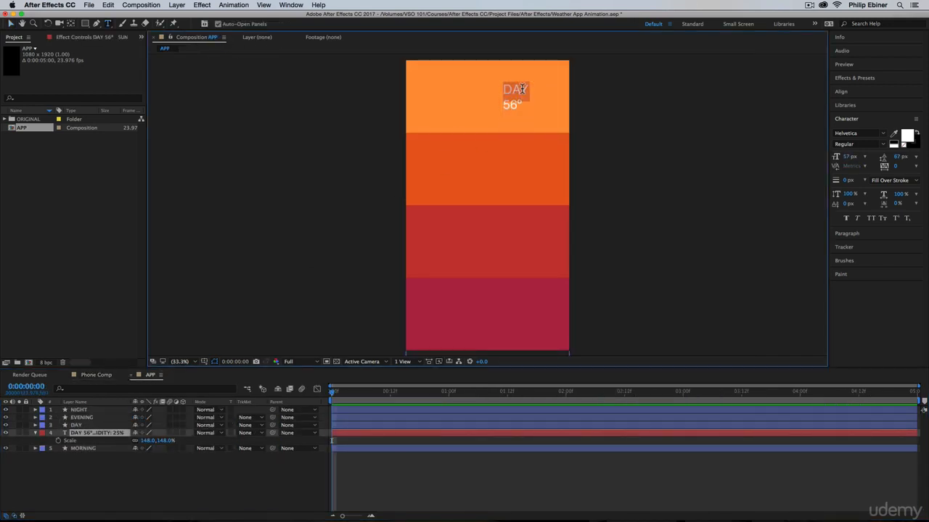
pyautogui.write('MORNING')
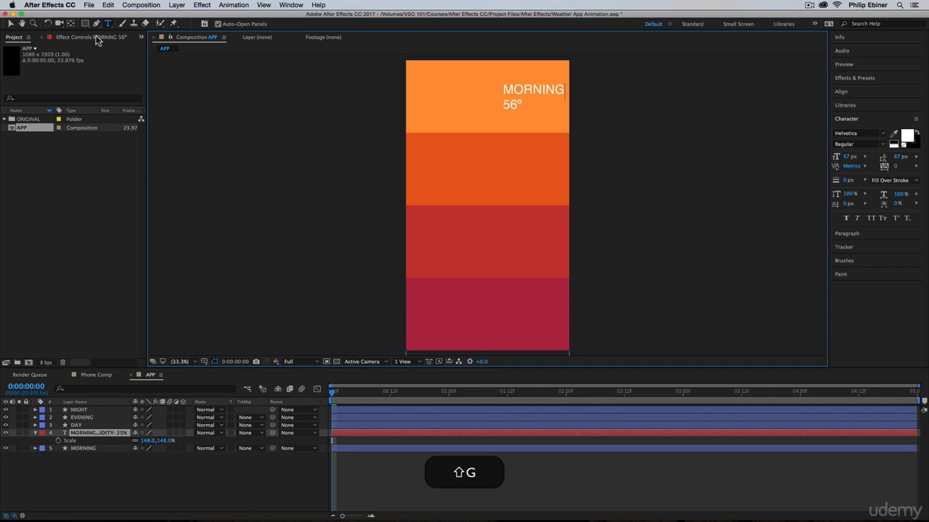
# Shift the MORNING text block left to leave a margin at the orange band's right edge.
pyautogui.click(10, 23)
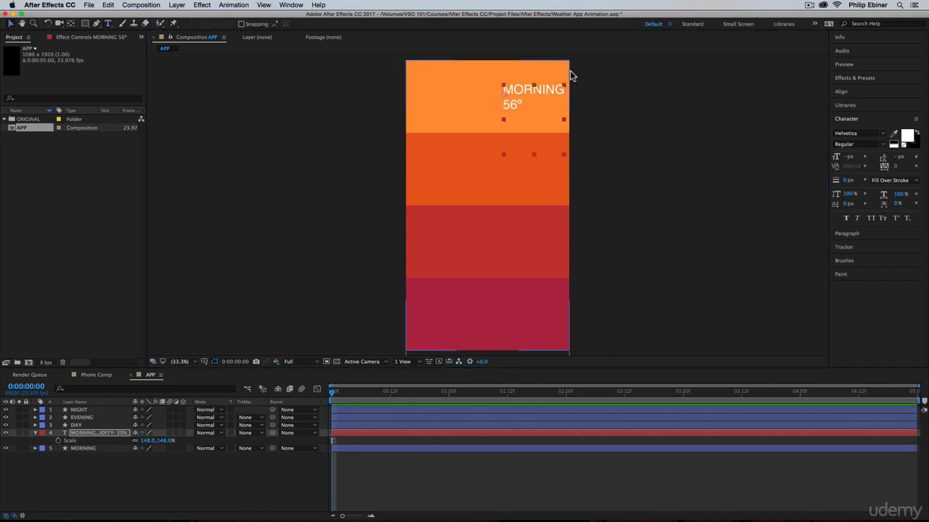
pyautogui.moveTo(541, 86); pyautogui.dragTo(528, 85)
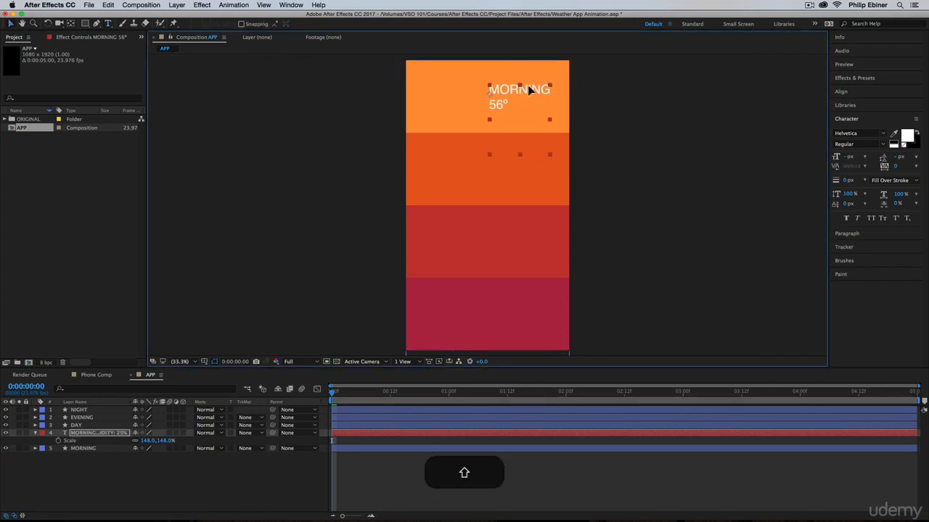
pyautogui.click(421, 479)
pyautogui.moveTo(354, 391); pyautogui.dragTo(80, 420)
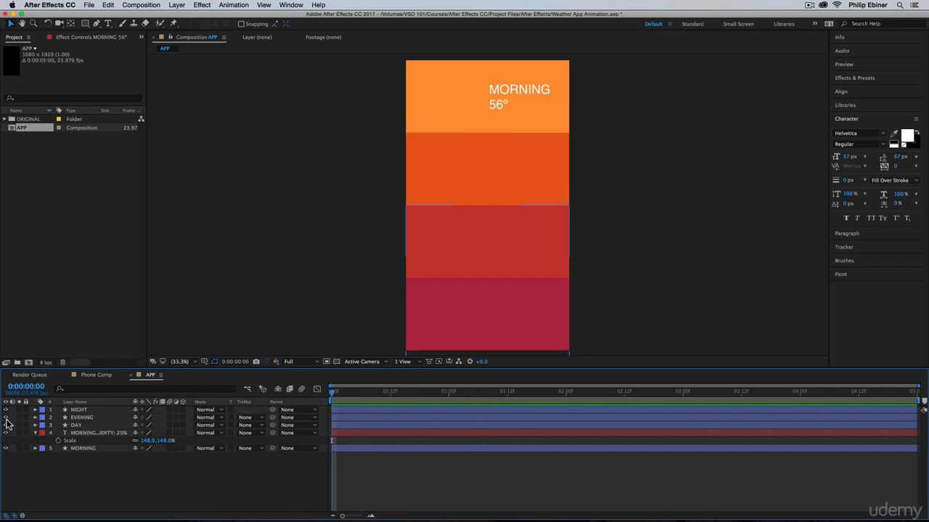
pyautogui.moveTo(6, 425); pyautogui.dragTo(6, 409)
# Duplicate the MORNING text layer, bring the copy to the top of the layer stack and move it straight down into the second band.
pyautogui.click(94, 433)
pyautogui.press('super+d')
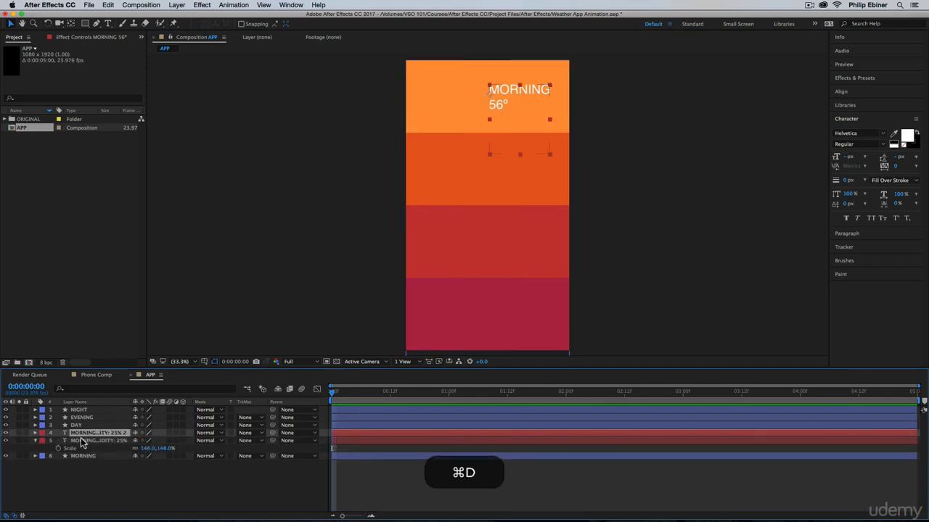
pyautogui.moveTo(82, 434); pyautogui.dragTo(83, 408)
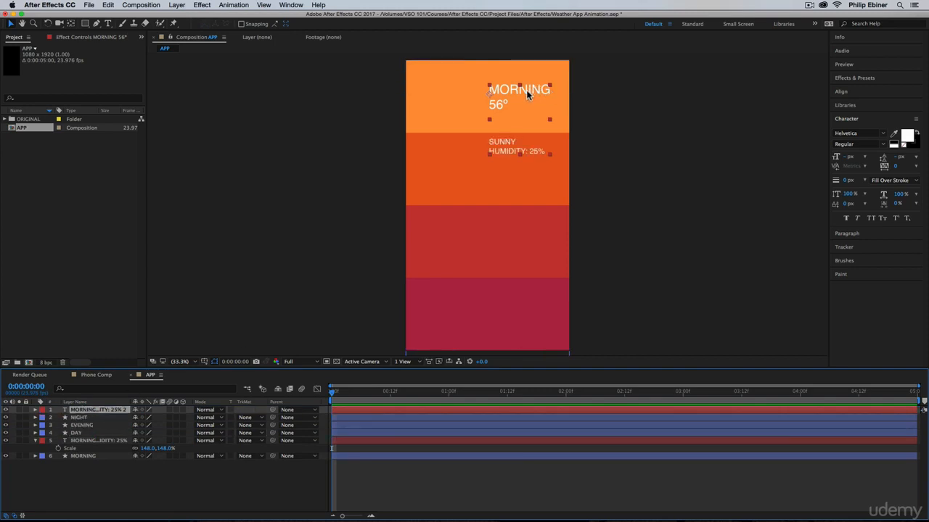
pyautogui.moveTo(528, 93); pyautogui.dragTo(527, 167)
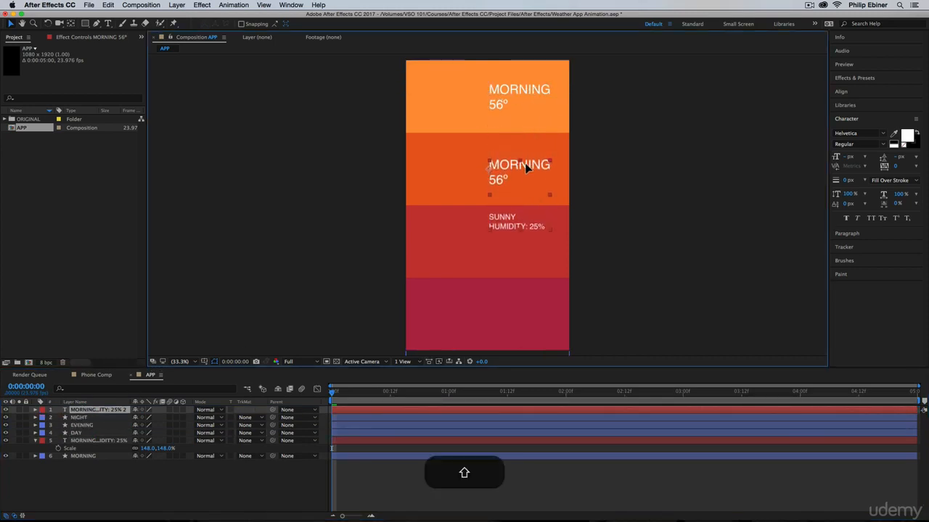
# Replace the copied heading MORNING with DAY, keeping the temperature on its own line below.
pyautogui.doubleClick(524, 166)
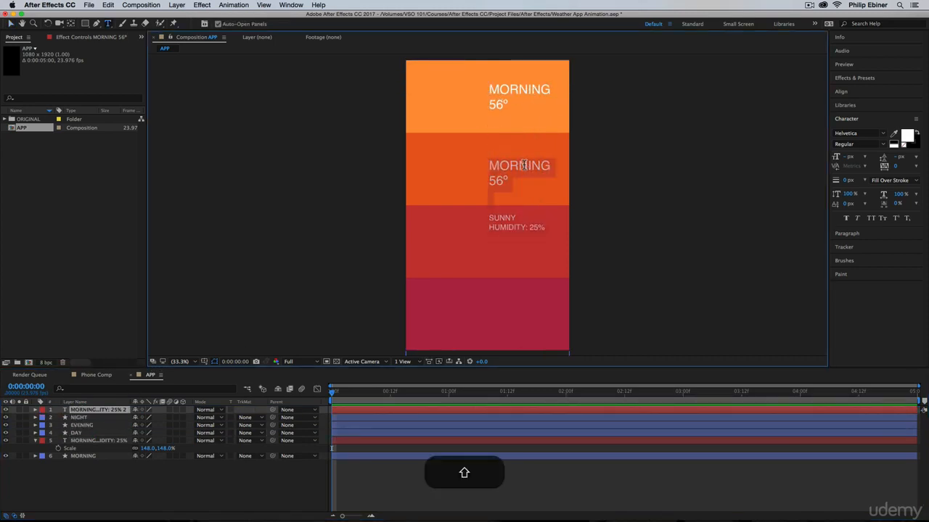
pyautogui.hotkey('shift', 'Up')
pyautogui.hotkey('shift', 'Up')
pyautogui.hotkey('shift', 'Up')
pyautogui.write('DAY56°')
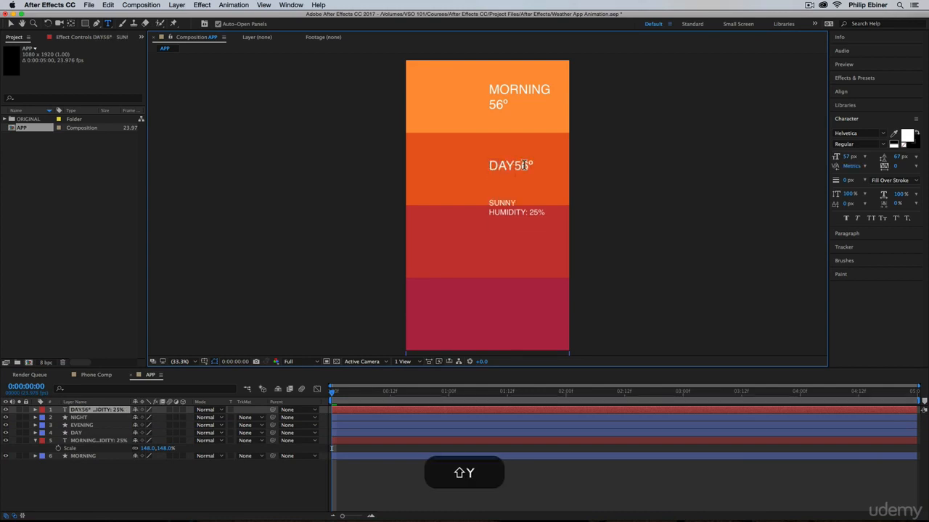
pyautogui.hotkey('shift', 'Return')
# Set the DAY text's temperature to 78° and its humidity to 10%.
pyautogui.moveTo(506, 183); pyautogui.dragTo(473, 179)
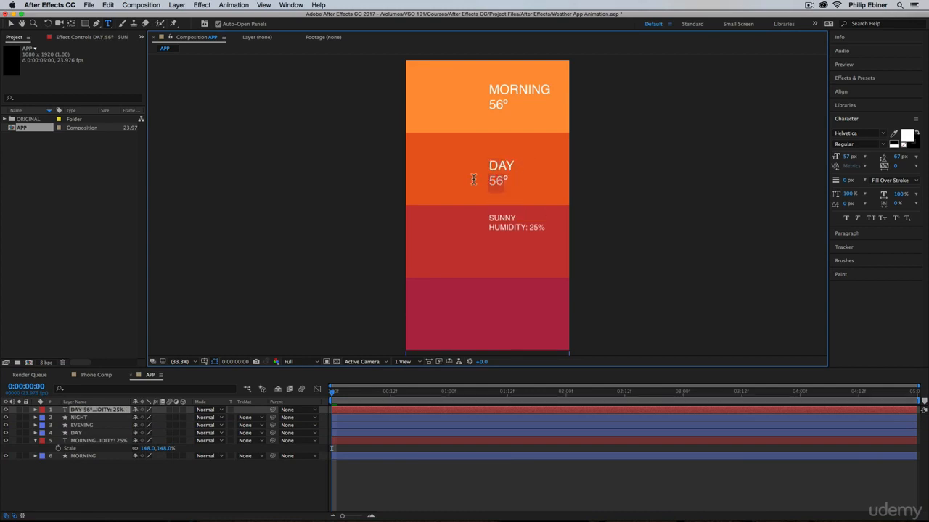
pyautogui.write('7')
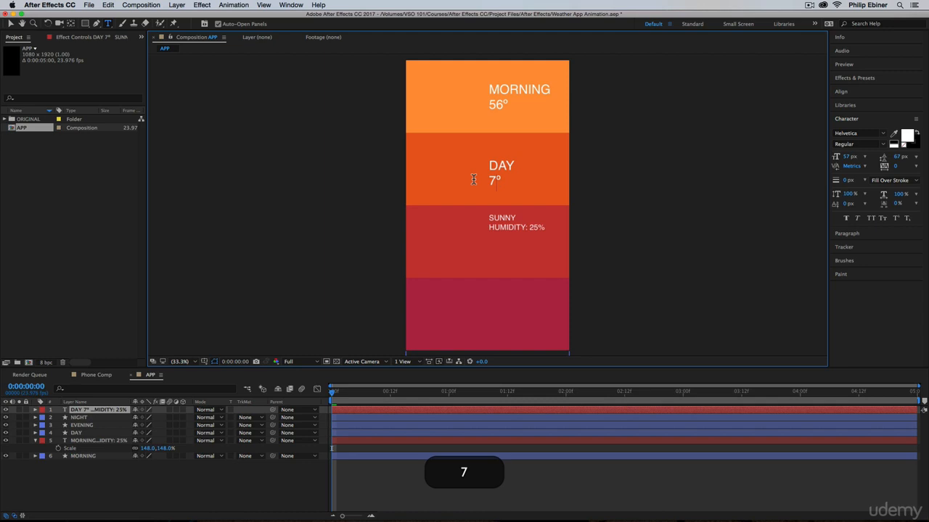
pyautogui.write('8')
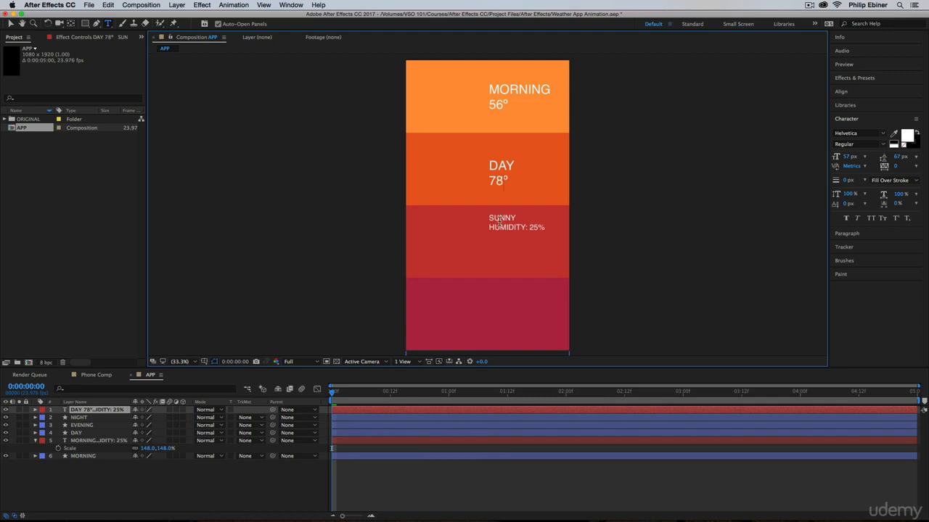
pyautogui.moveTo(535, 227); pyautogui.dragTo(550, 230)
pyautogui.write('10')
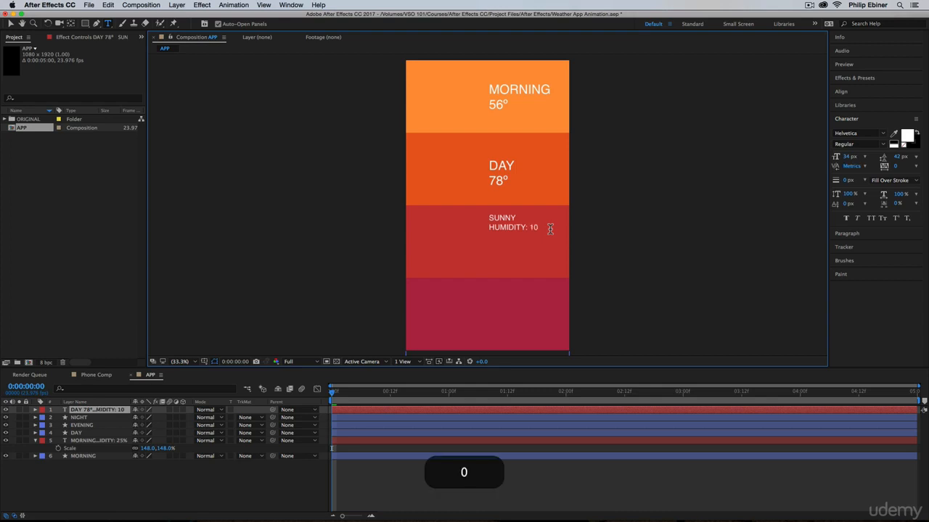
pyautogui.write('%')
pyautogui.click(10, 23)
# Place the DAY text layer directly above the DAY band layer, with a duplicate at the top of the stack moved into the third band.
pyautogui.moveTo(100, 408)
pyautogui.mouseDown()
pyautogui.moveTo(103, 430)
pyautogui.moveTo(87, 412)
pyautogui.mouseUp()
pyautogui.press('super+d')
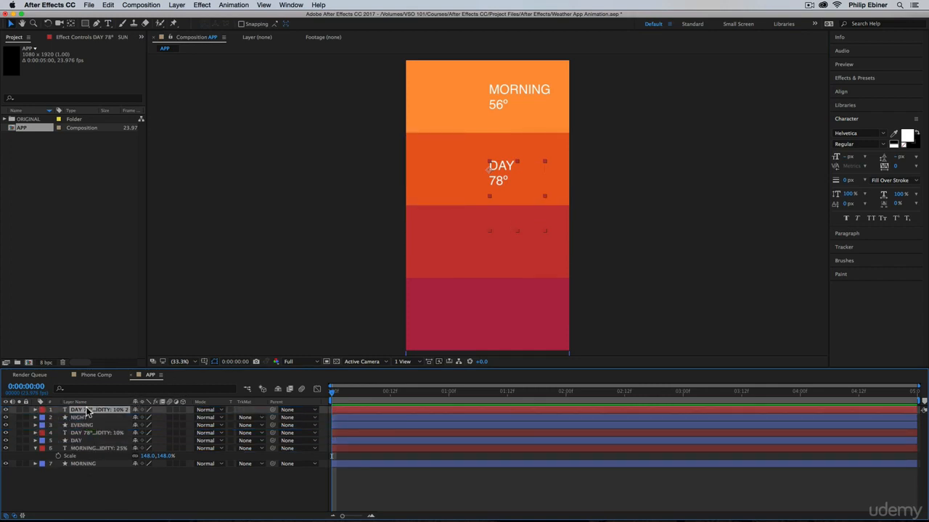
pyautogui.click(501, 168)
pyautogui.moveTo(497, 233); pyautogui.dragTo(497, 249)
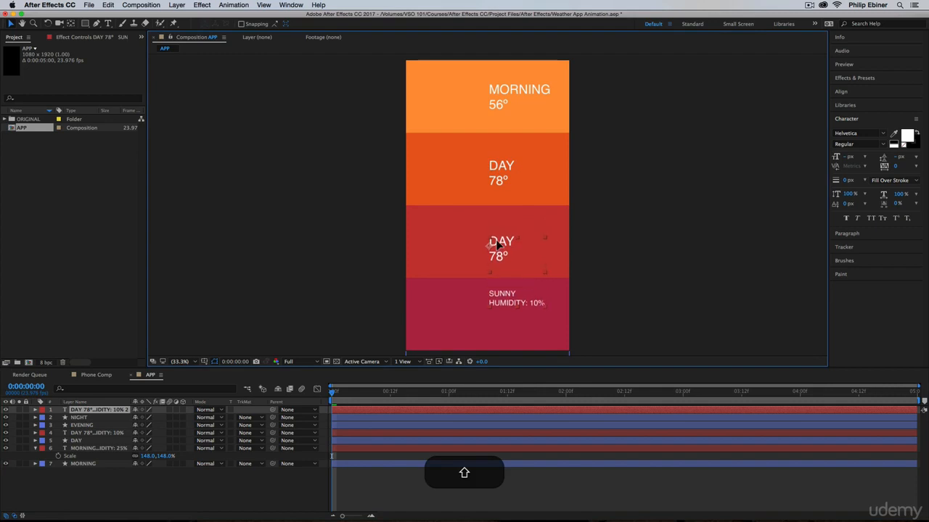
# Change the third band's heading to EVENING and its temperature to 63°.
pyautogui.hotkey('ctrl', 't')
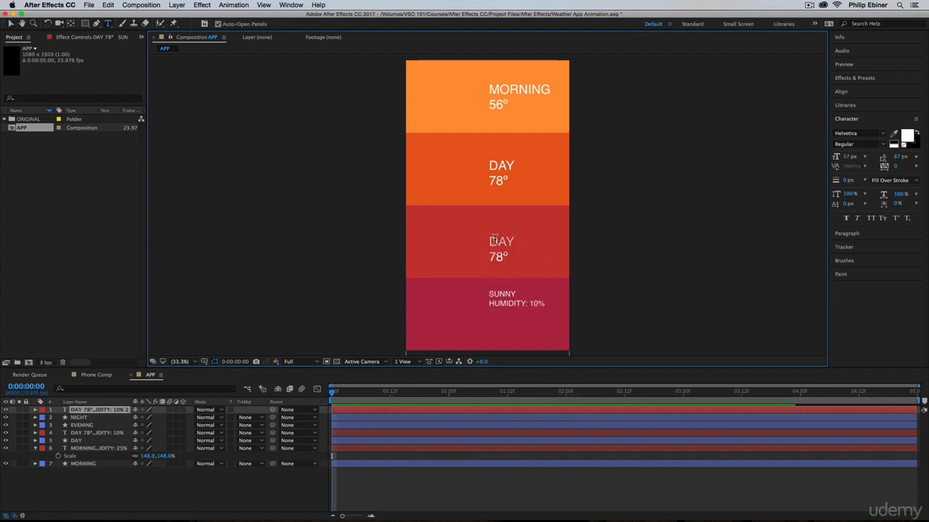
pyautogui.press('shift')
pyautogui.write('EVENING ')
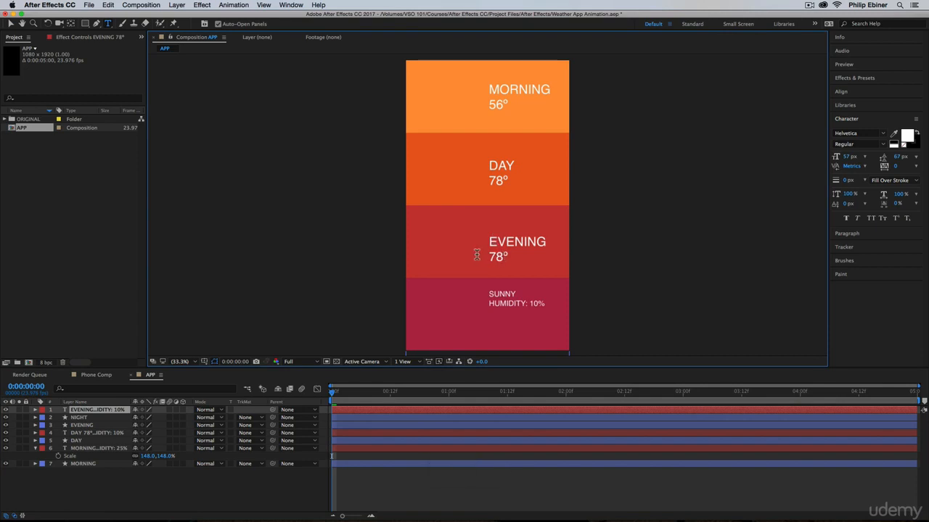
pyautogui.write('63° ')
# Change the EVENING text's condition to CLOUDY and its humidity to 34%.
pyautogui.write('CLOUD')
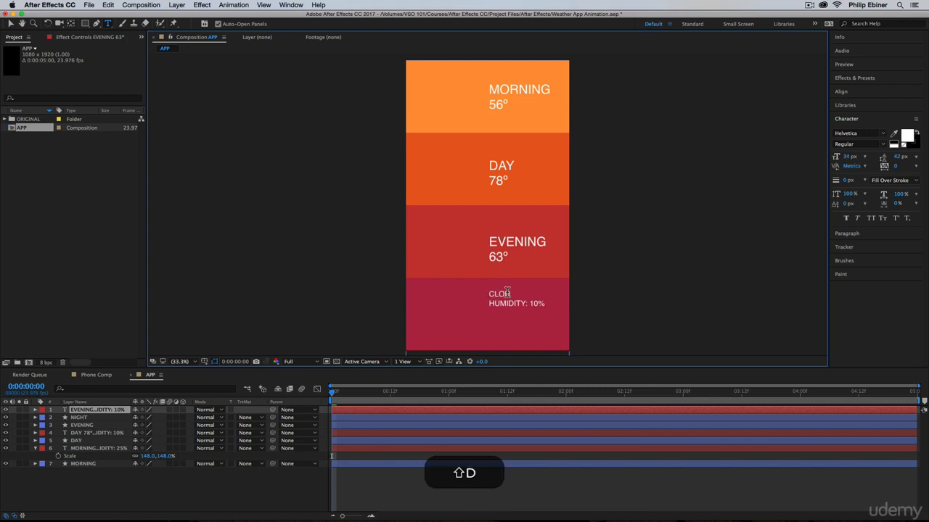
pyautogui.write('Y')
pyautogui.click(538, 303)
pyautogui.press('BackSpace')
pyautogui.press('BackSpace')
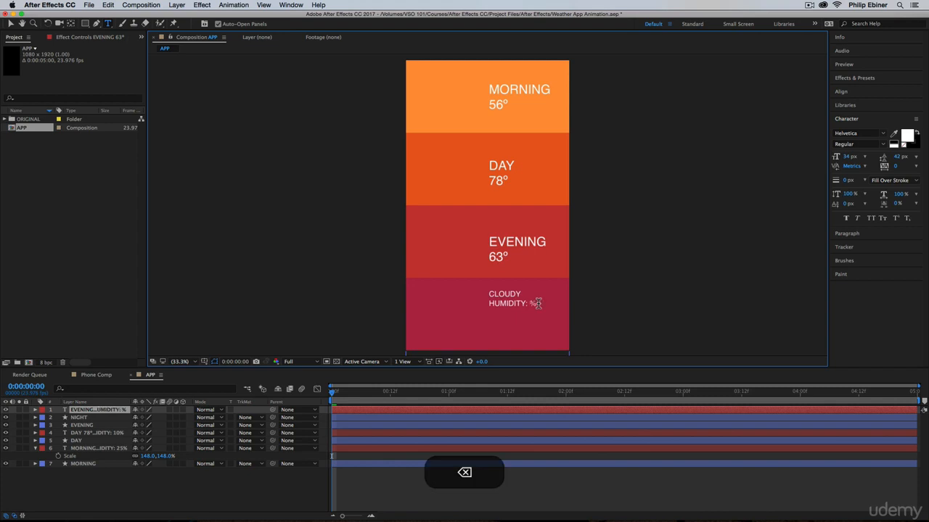
pyautogui.write('34')
pyautogui.press('Escape')
pyautogui.press('v')
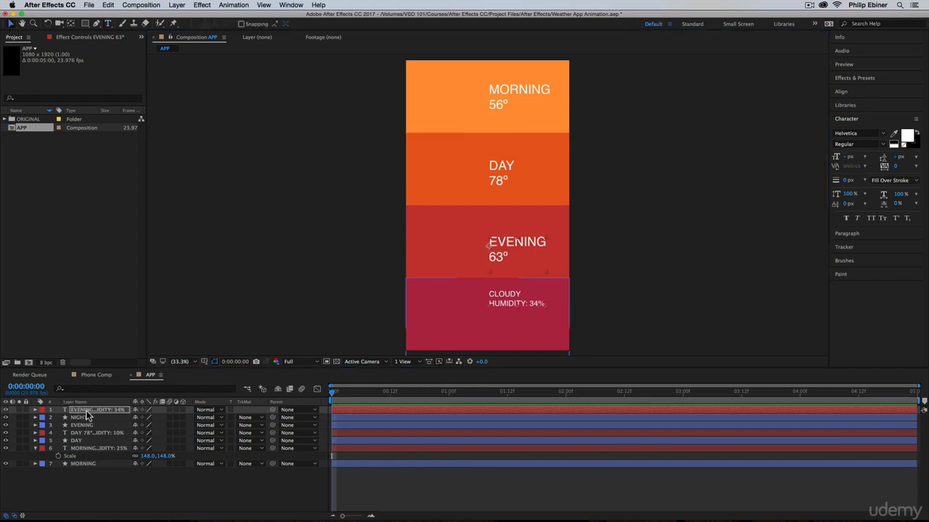
# Duplicate the EVENING text layer and move the copy down into the fourth band.
pyautogui.moveTo(87, 415); pyautogui.dragTo(91, 411)
pyautogui.press('super+d')
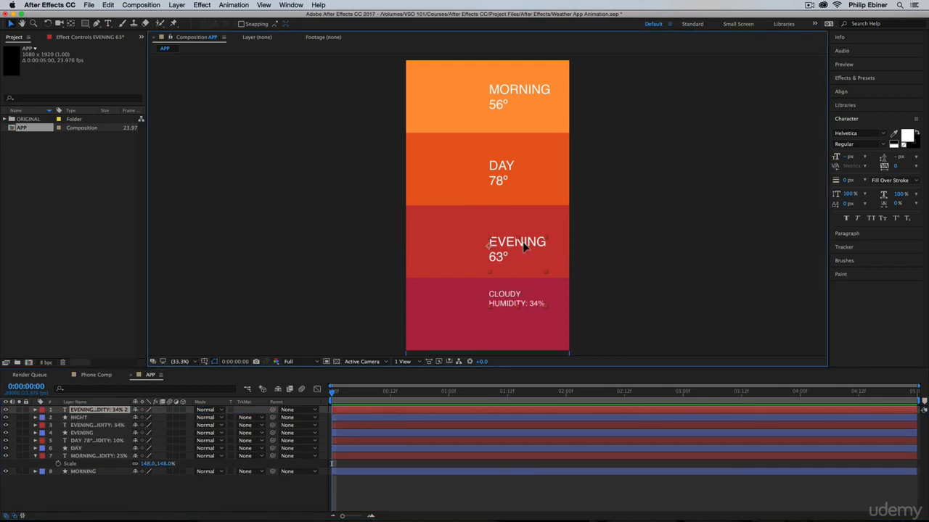
pyautogui.moveTo(524, 248); pyautogui.dragTo(523, 285)
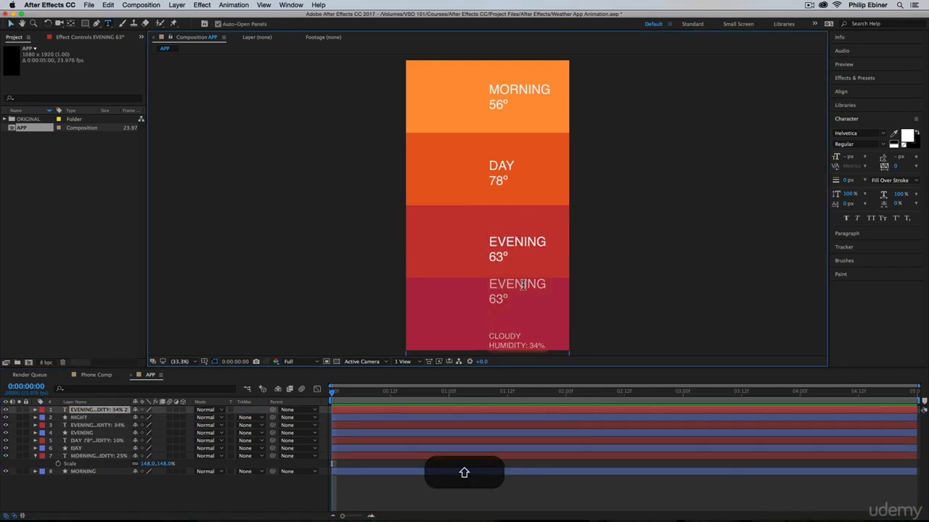
# Change the fourth band's heading to NIGHT and its temperature to 52°.
pyautogui.doubleClick(523, 285)
pyautogui.write('DAY')
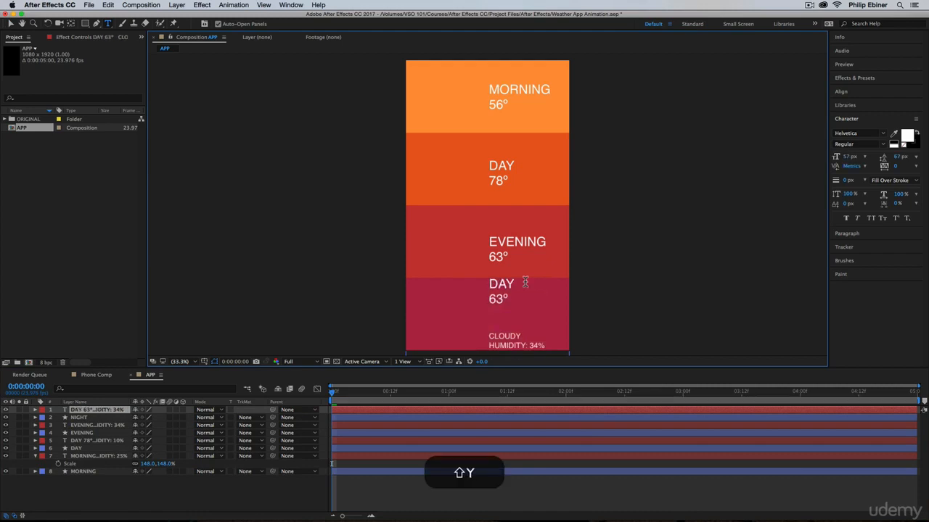
pyautogui.press('BackSpace')
pyautogui.press('BackSpace')
pyautogui.press('BackSpace')
pyautogui.write('NIGHT')
pyautogui.press('BackSpace')
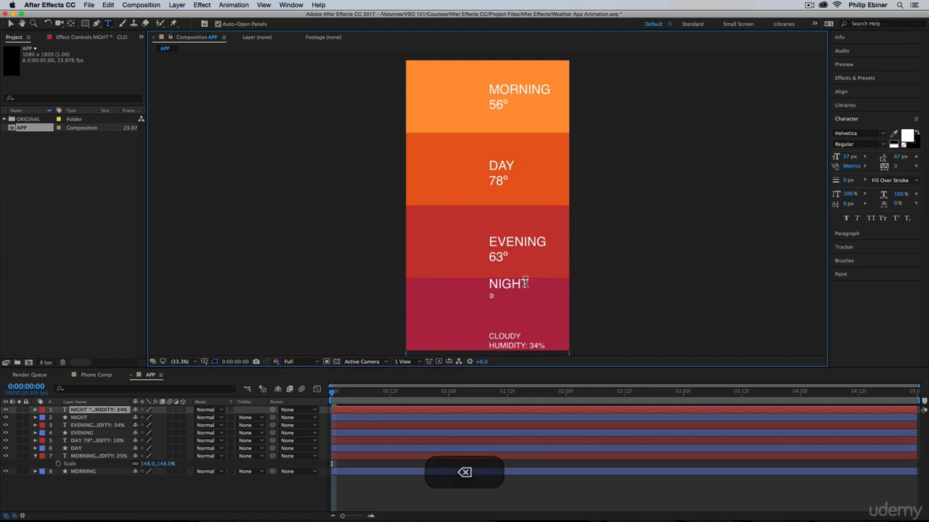
pyautogui.write('52')
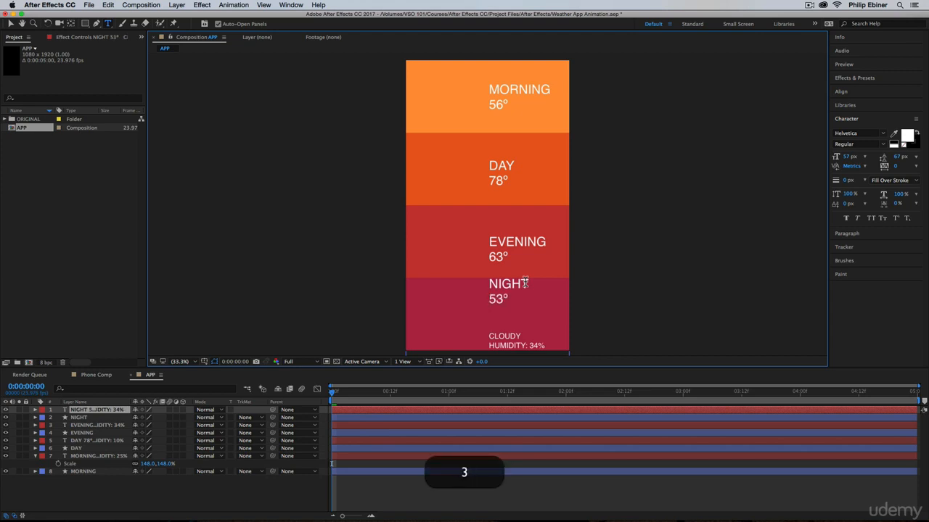
# Change the NIGHT text's condition to CLEAR and its humidity to 9%.
pyautogui.click(501, 332)
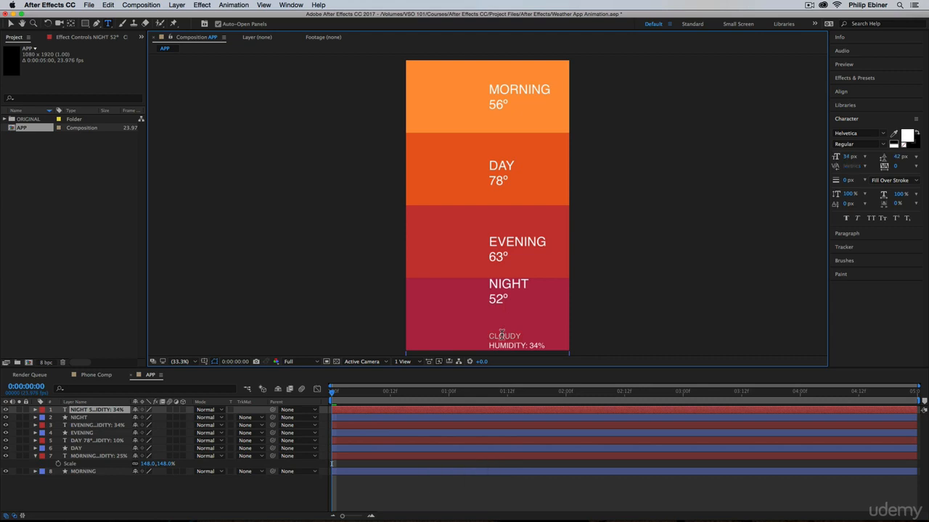
pyautogui.doubleClick(501, 333)
pyautogui.write('CLEAR')
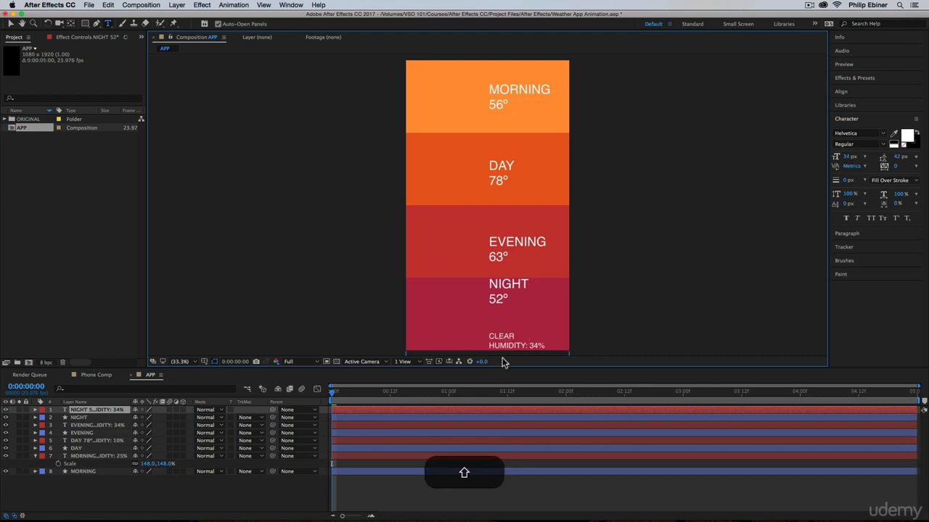
pyautogui.press('BackSpace')
pyautogui.press('BackSpace')
pyautogui.write('9')
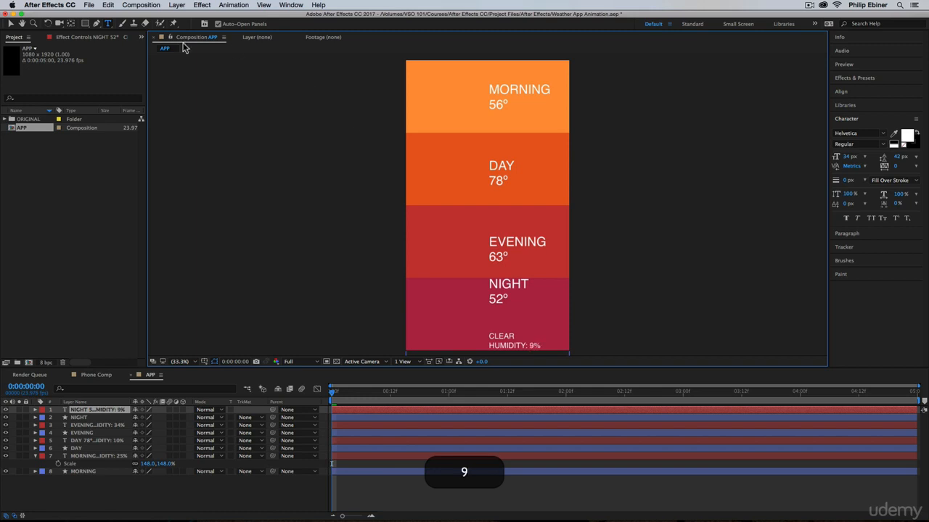
# Lower the NIGHT text within its band so only heading and temperature show, and collapse the MORNING text layer's properties.
pyautogui.click(11, 23)
pyautogui.moveTo(519, 287); pyautogui.dragTo(524, 311)
pyautogui.click(488, 499)
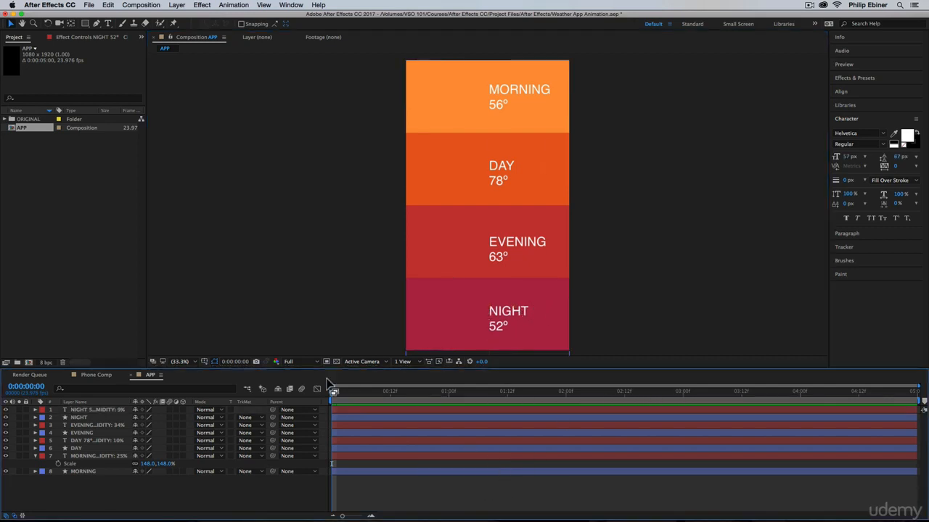
pyautogui.click(35, 456)
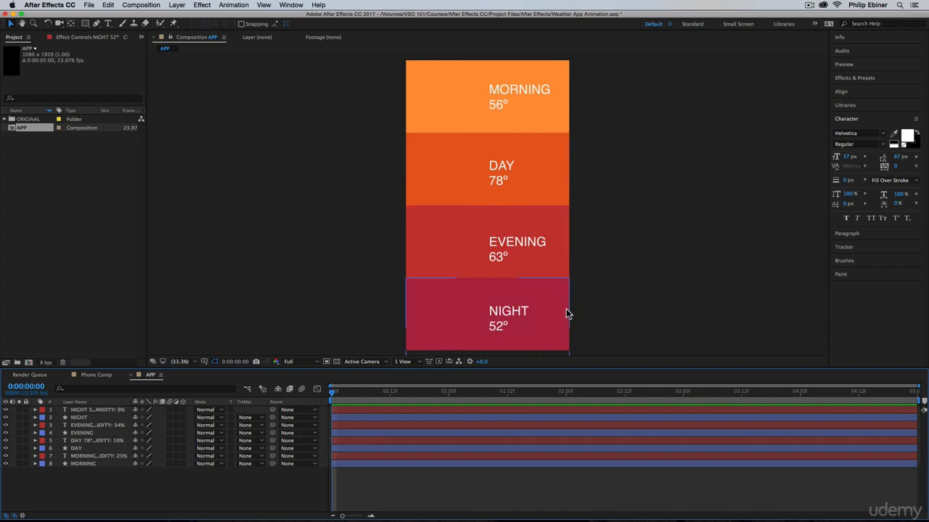
# Parent each of the four text layers to the band layer of the same name: NIGHT, EVENING, DAY and MORNING.
pyautogui.click(113, 411)
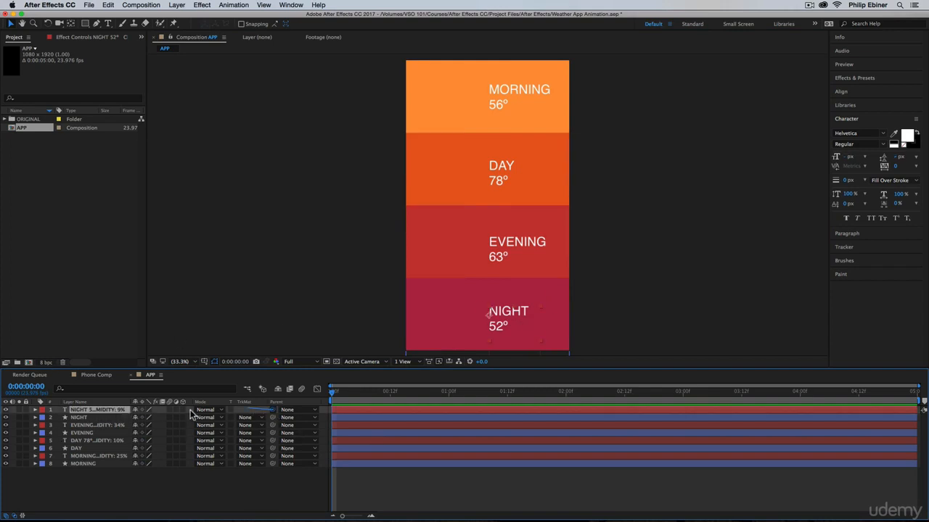
pyautogui.moveTo(191, 414); pyautogui.dragTo(99, 417)
pyautogui.moveTo(272, 425); pyautogui.dragTo(116, 435)
pyautogui.moveTo(242, 442); pyautogui.dragTo(91, 449)
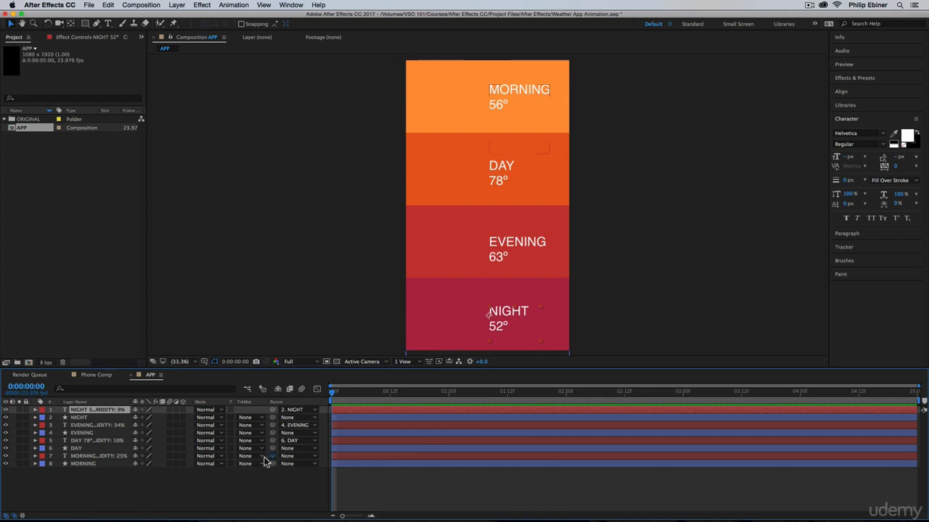
pyautogui.moveTo(272, 456); pyautogui.dragTo(77, 469)
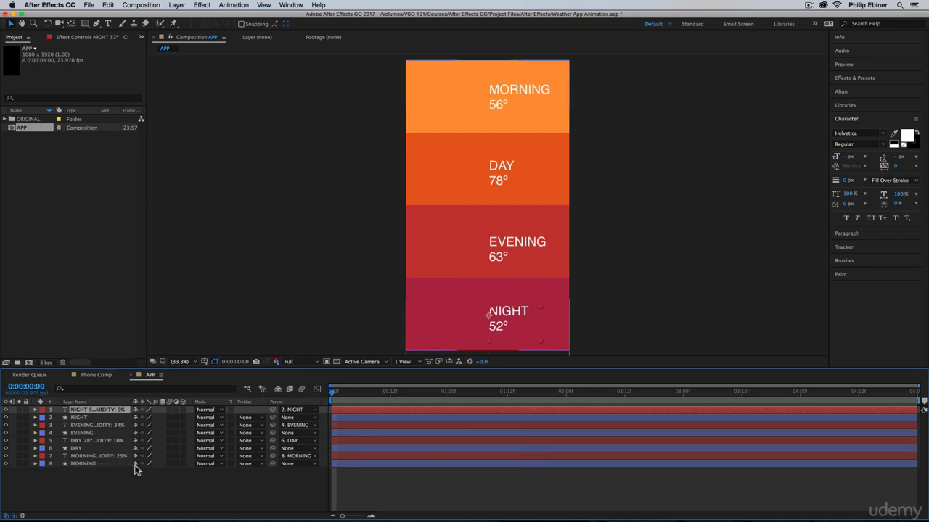
# Test the parenting by shifting the MORNING band's position, and undo the shift.
pyautogui.click(90, 465)
pyautogui.press('p')
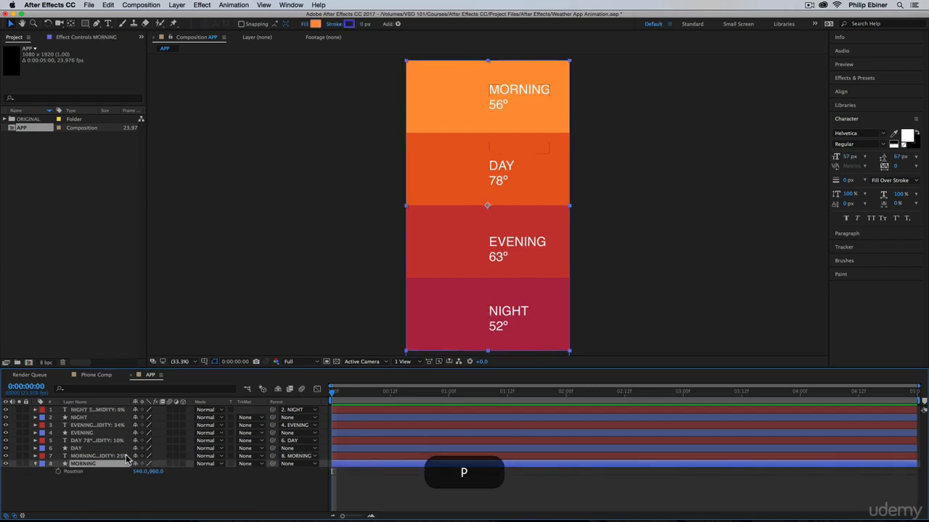
pyautogui.moveTo(158, 471); pyautogui.dragTo(283, 468)
pyautogui.press('super+z')
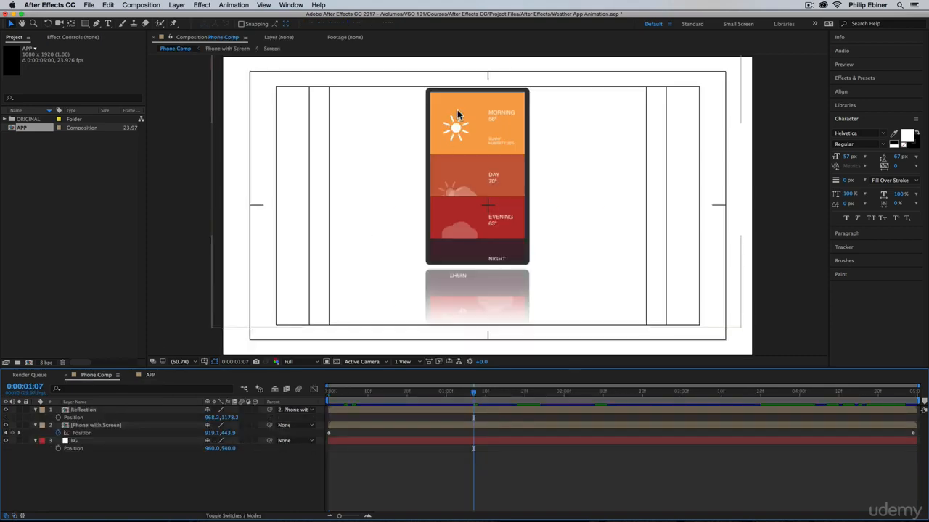
# Preview the weather icons in the Phone Comp reference animation and return to the APP composition.
pyautogui.press('space')
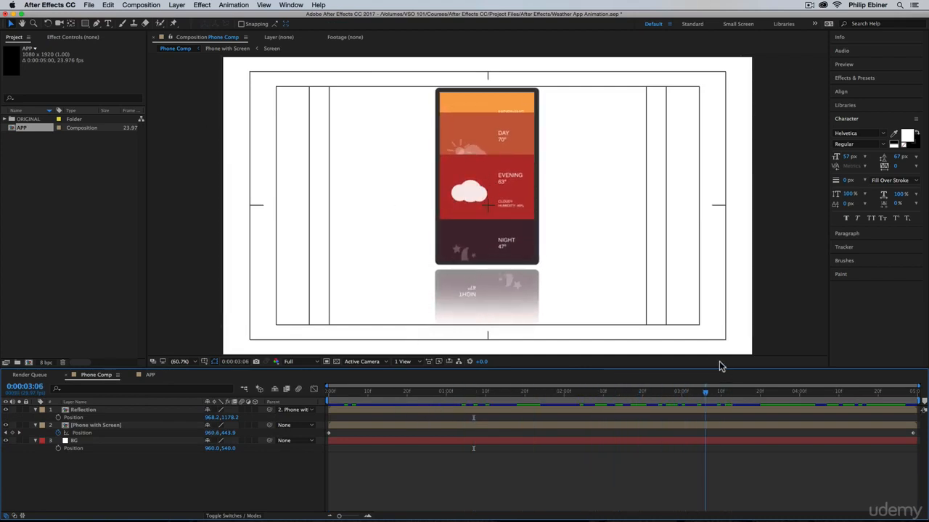
pyautogui.click(458, 392)
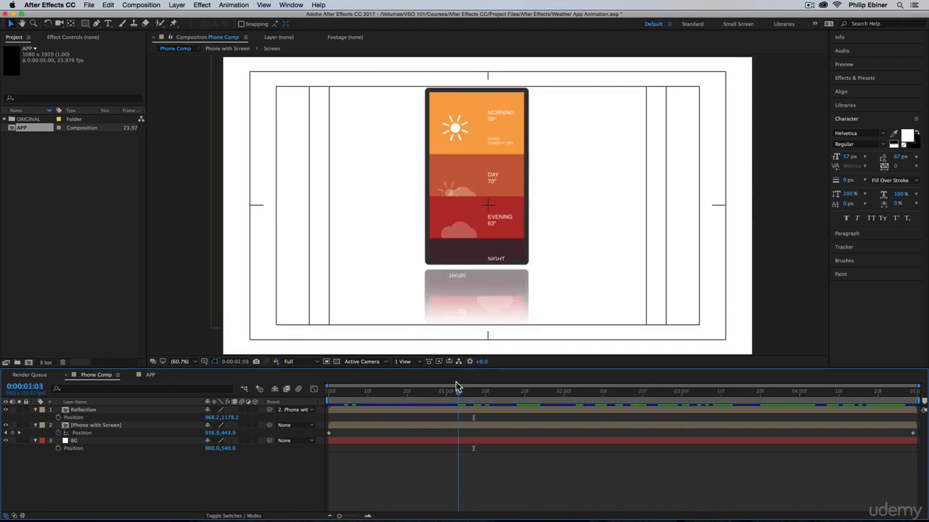
pyautogui.click(150, 375)
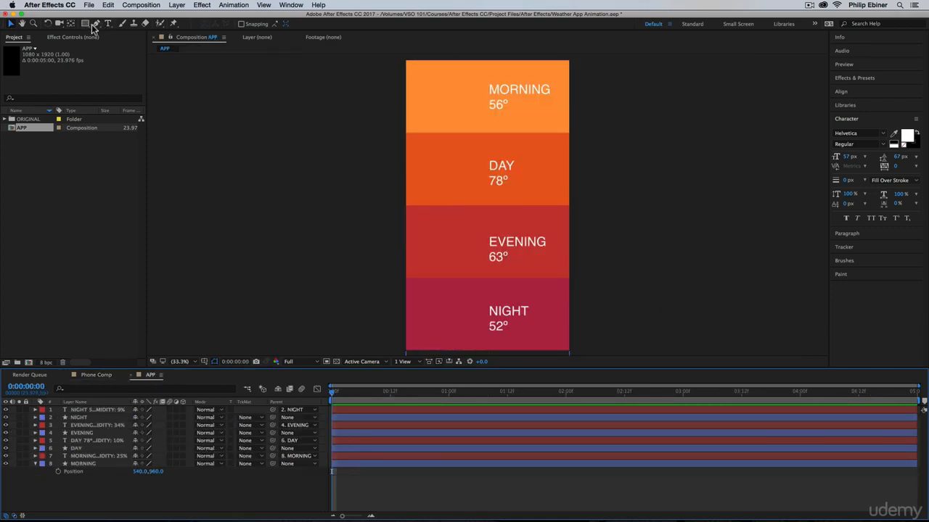
# Activate the Ellipse tool and set its fill colour to white.
pyautogui.moveTo(85, 26); pyautogui.dragTo(123, 34)
pyautogui.click(244, 27)
pyautogui.moveTo(670, 203); pyautogui.dragTo(450, 102)
pyautogui.click(779, 172)
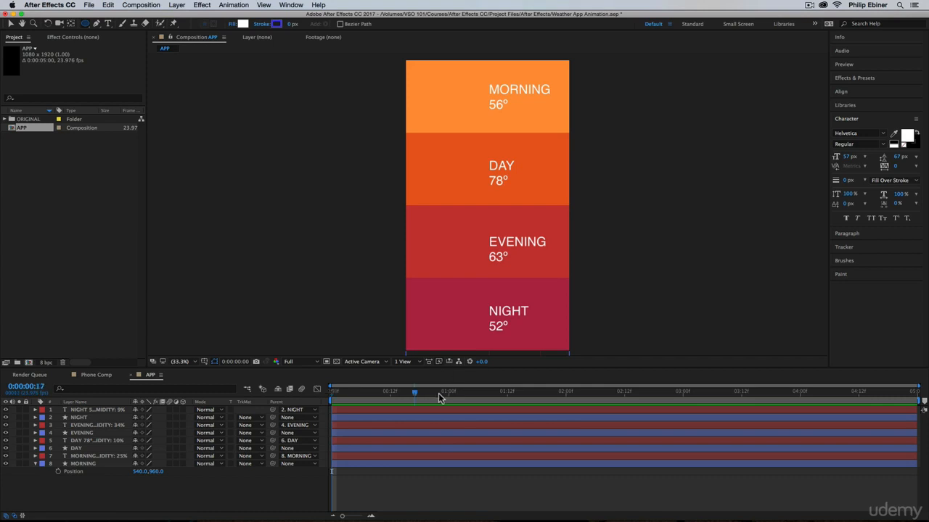
# Draw three overlapping white ellipses beside the EVENING text at the first frame and rename their shape layer Cloud.
pyautogui.press('Home')
pyautogui.moveTo(415, 233); pyautogui.dragTo(450, 262)
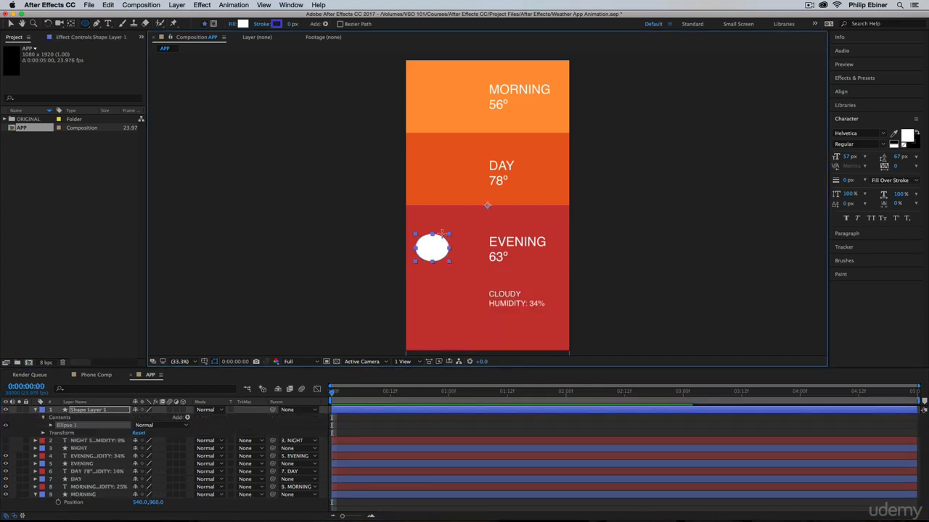
pyautogui.moveTo(433, 227); pyautogui.dragTo(463, 262)
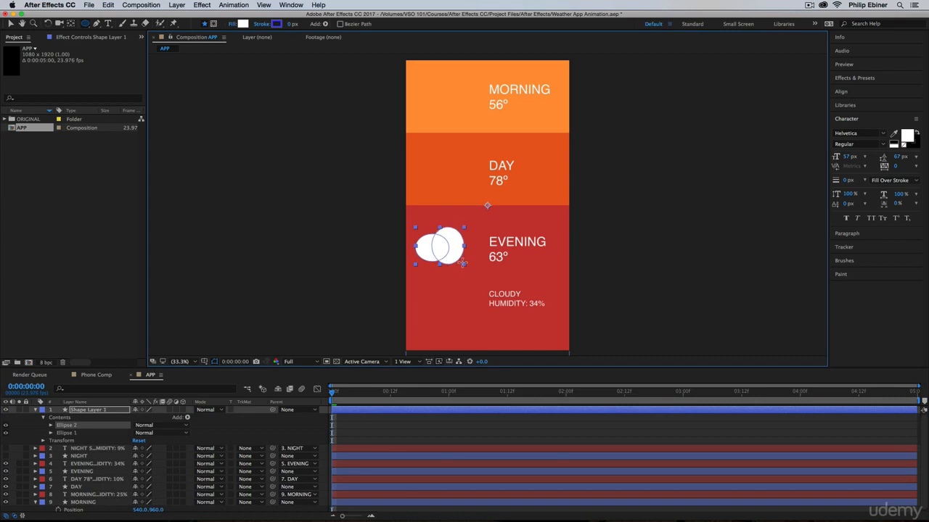
pyautogui.moveTo(446, 229); pyautogui.dragTo(477, 263)
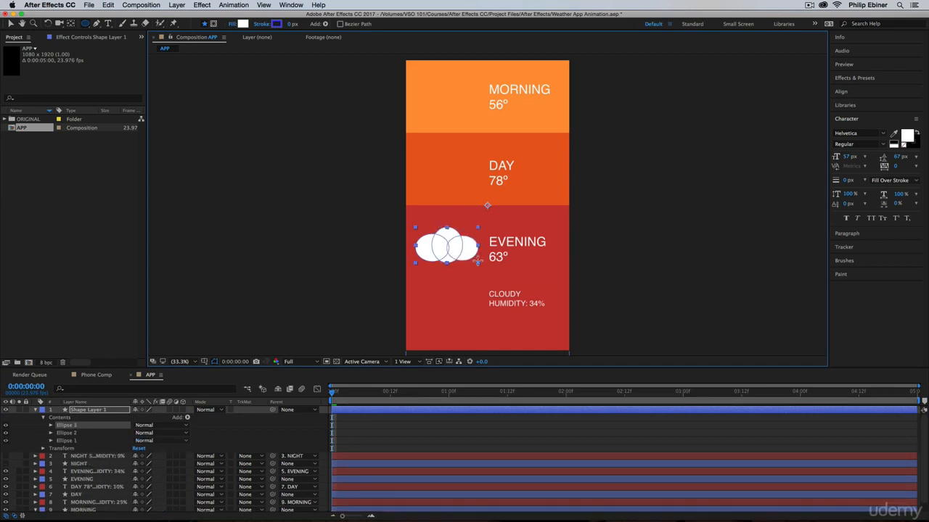
pyautogui.press('Return')
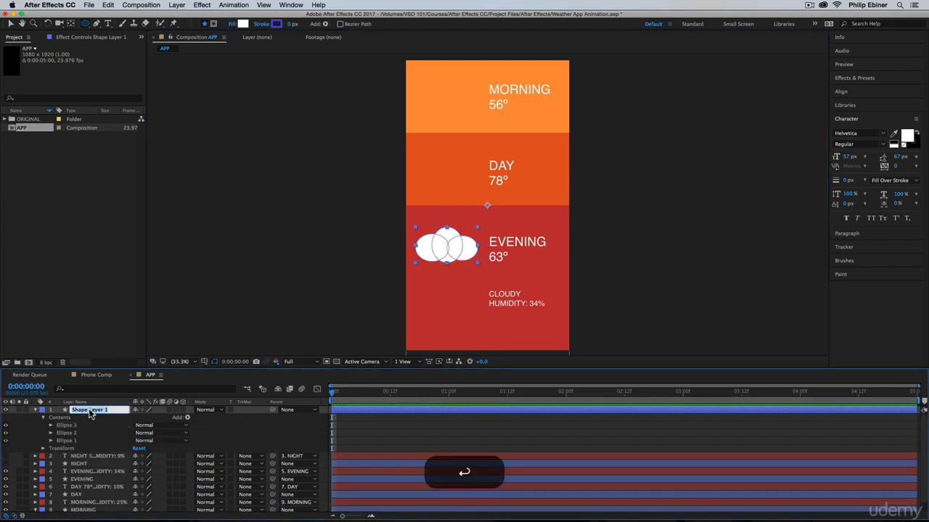
pyautogui.write('CLoud')
pyautogui.press('Return')
# Scale the Cloud layer to 71% and reposition it beside the EVENING heading.
pyautogui.press('s')
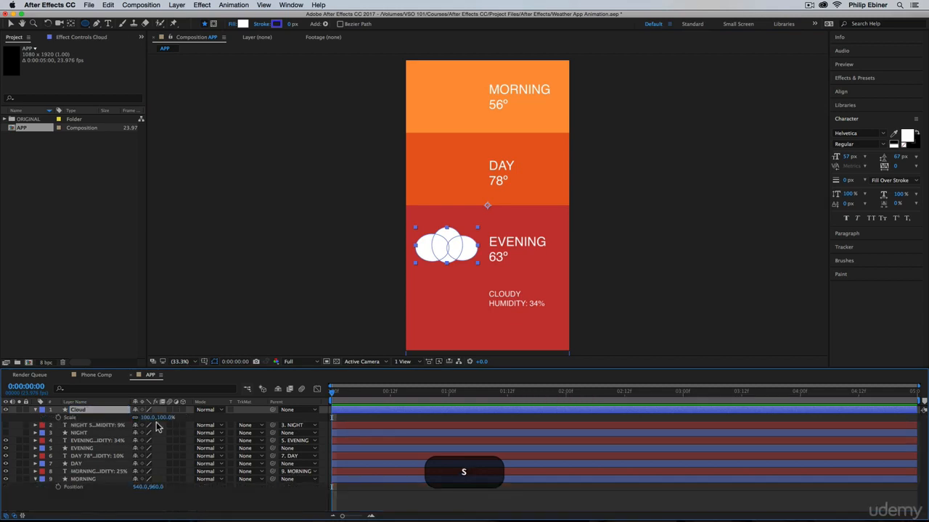
pyautogui.moveTo(159, 418); pyautogui.dragTo(155, 419)
pyautogui.press('v')
pyautogui.moveTo(462, 236); pyautogui.dragTo(452, 244)
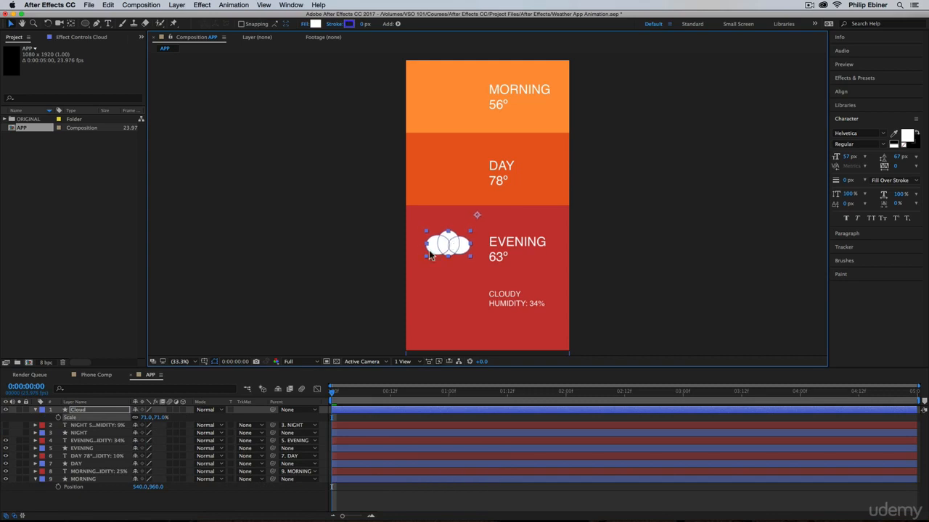
# Place the Cloud layer directly below the NIGHT band layer and make both NIGHT layers visible again.
pyautogui.click(36, 412)
pyautogui.moveTo(78, 410); pyautogui.dragTo(89, 428)
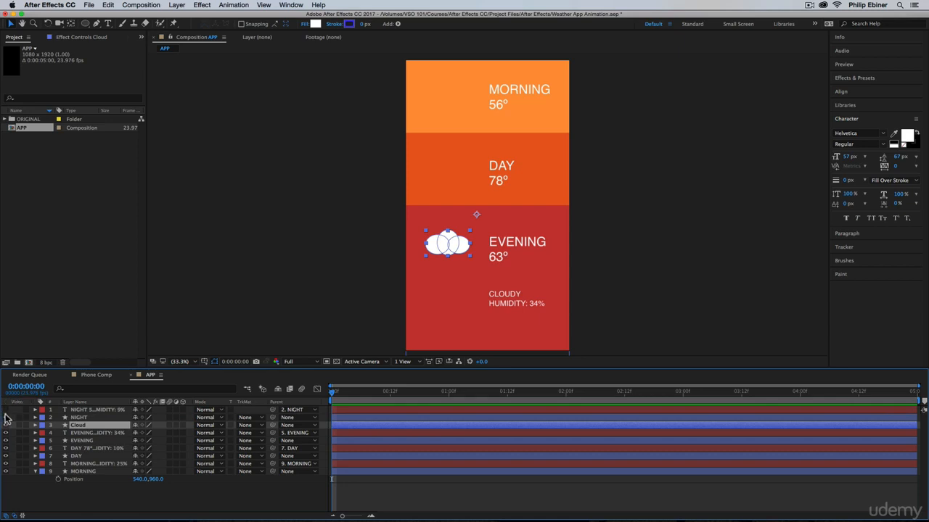
pyautogui.moveTo(5, 417); pyautogui.dragTo(6, 409)
# Fine-tune the cloud's position and nudge the EVENING text slightly upward in the third band.
pyautogui.moveTo(462, 248); pyautogui.dragTo(461, 250)
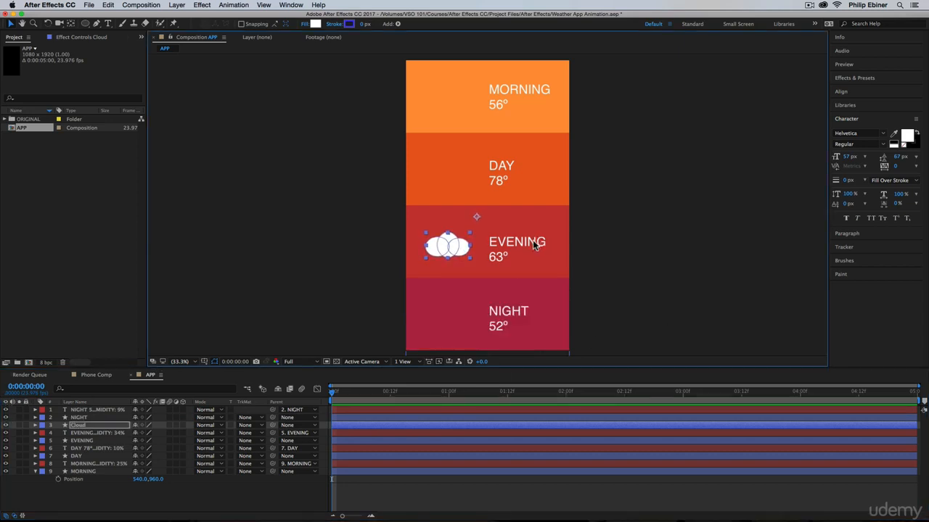
pyautogui.click(533, 245)
pyautogui.hotkey('shift', 'Up')
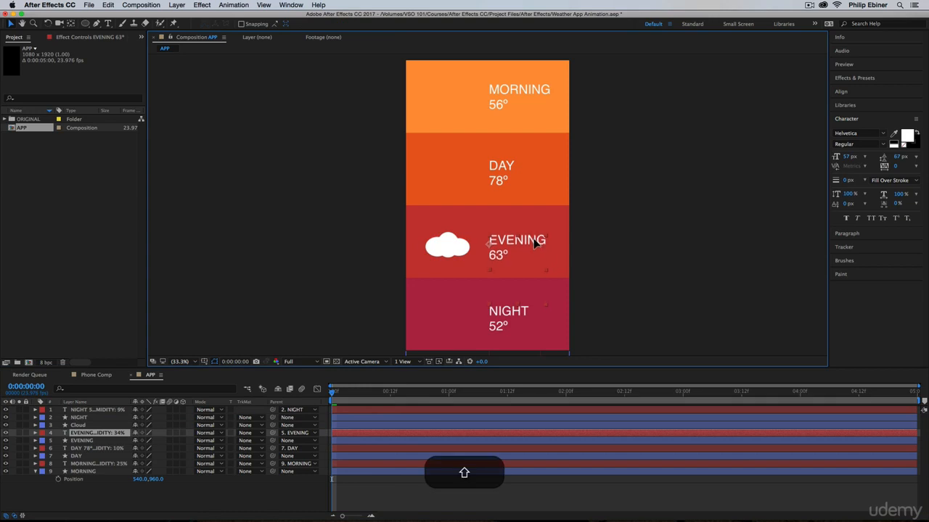
pyautogui.click(440, 244)
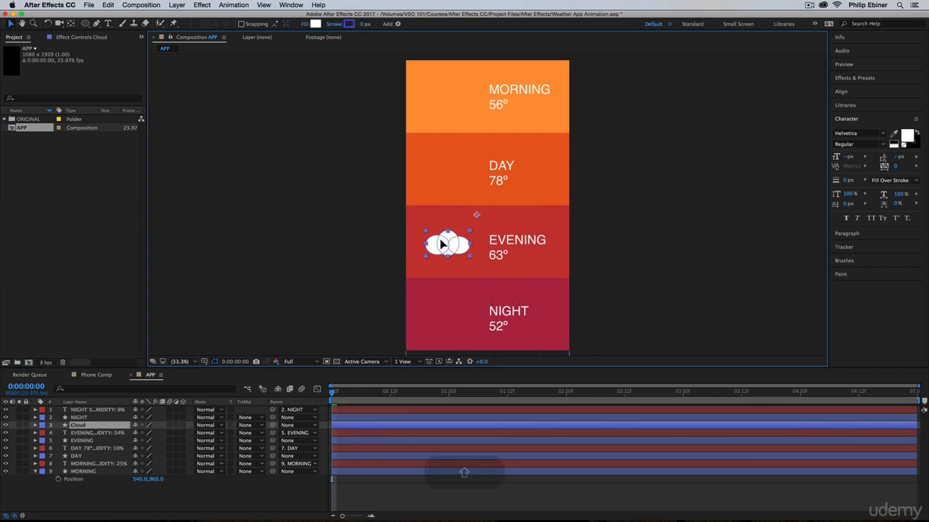
# Set the Cloud layer's opacity to 25% and deselect it.
pyautogui.press('t')
pyautogui.click(138, 432)
pyautogui.write('25')
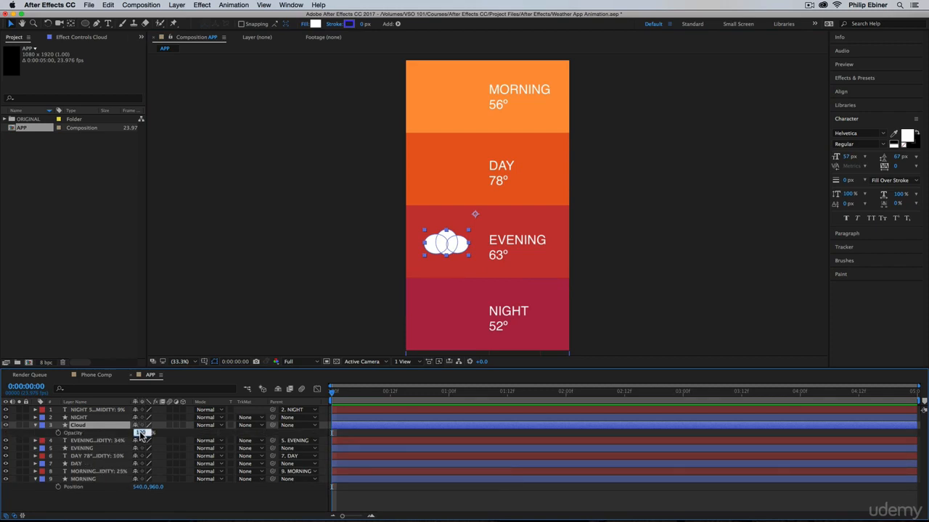
pyautogui.press('Return')
pyautogui.click(708, 201)
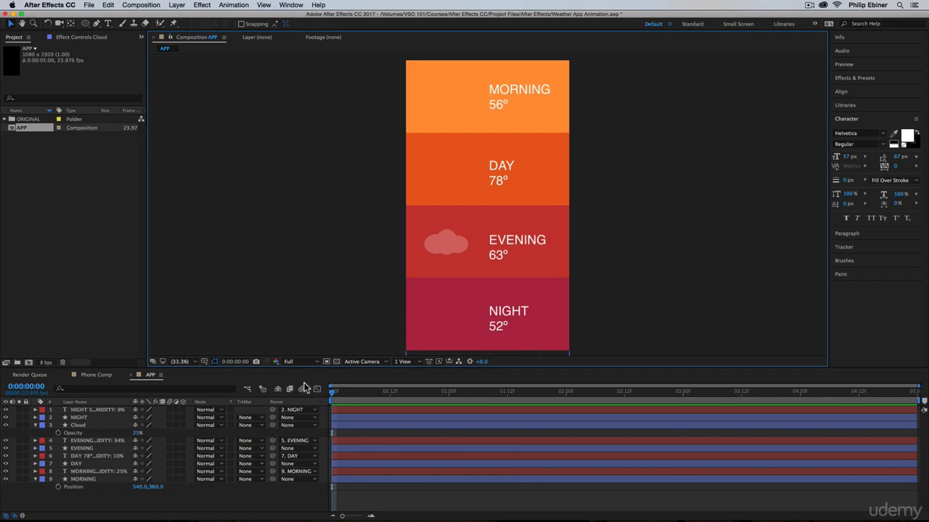
# Replay the Phone Comp reference to examine the night icon, and go back to the APP composition.
pyautogui.click(95, 374)
pyautogui.press('space')
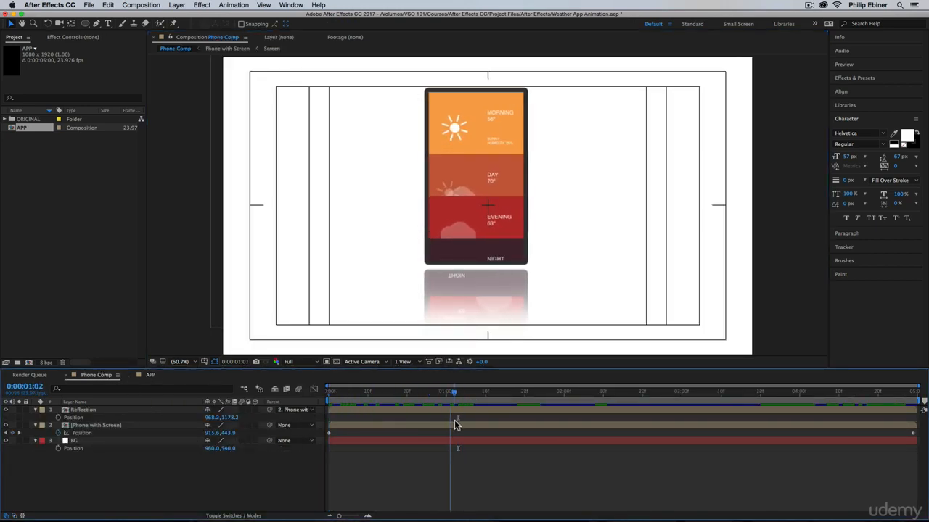
pyautogui.click(150, 375)
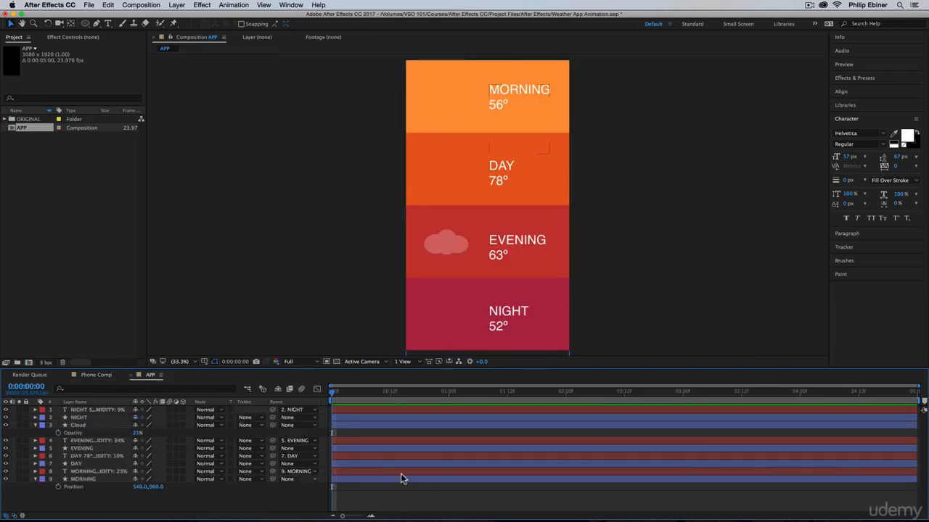
# Draw three white stars of different sizes with the Star tool in the empty area beside the NIGHT text.
pyautogui.moveTo(85, 27)
pyautogui.mouseDown()
pyautogui.moveTo(118, 35)
pyautogui.moveTo(111, 65)
pyautogui.mouseUp()
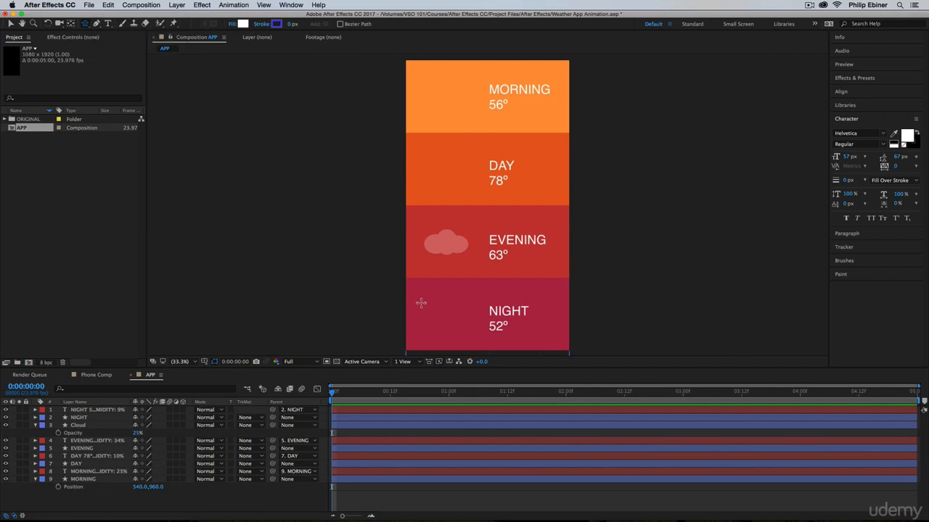
pyautogui.moveTo(421, 303); pyautogui.dragTo(457, 328)
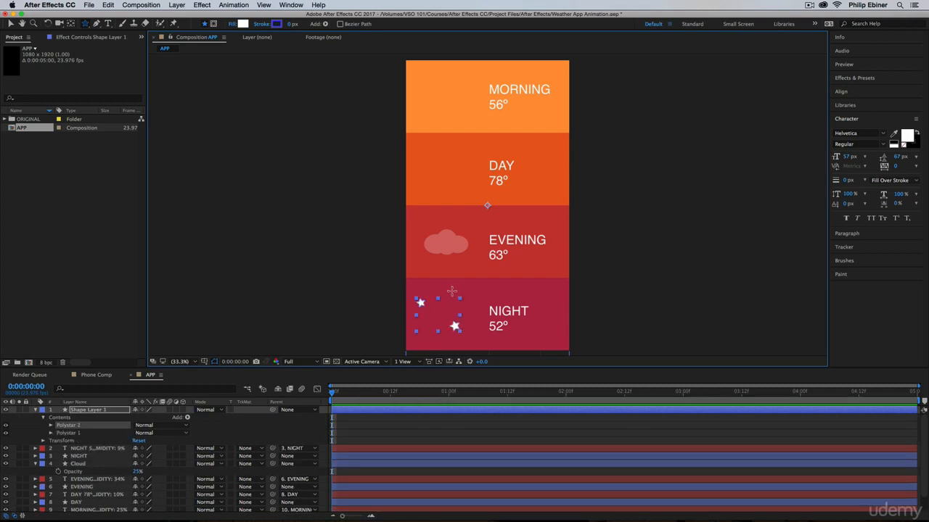
pyautogui.moveTo(451, 290); pyautogui.dragTo(450, 294)
pyautogui.click(427, 429)
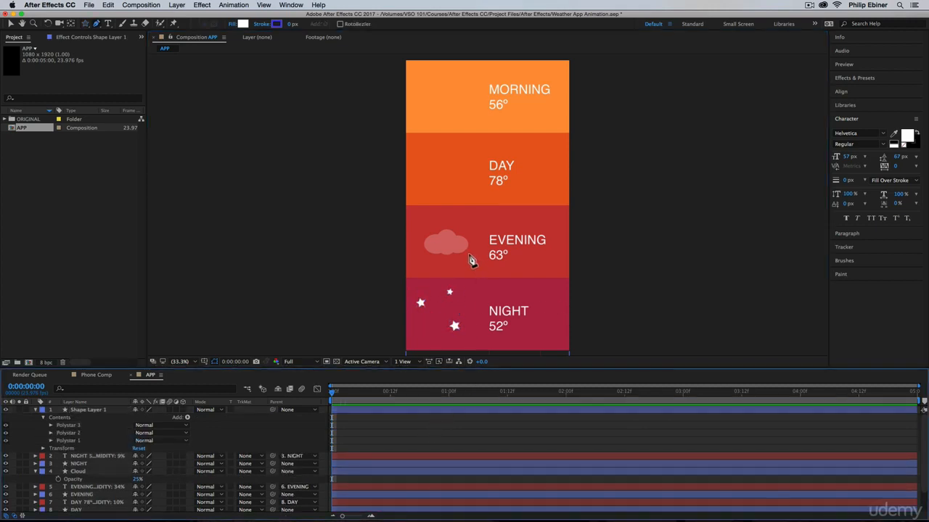
# Draw two overlapping white circles with the Ellipse tool between the stars in the NIGHT band, the second offset toward the text.
pyautogui.press('z')
pyautogui.click(444, 326)
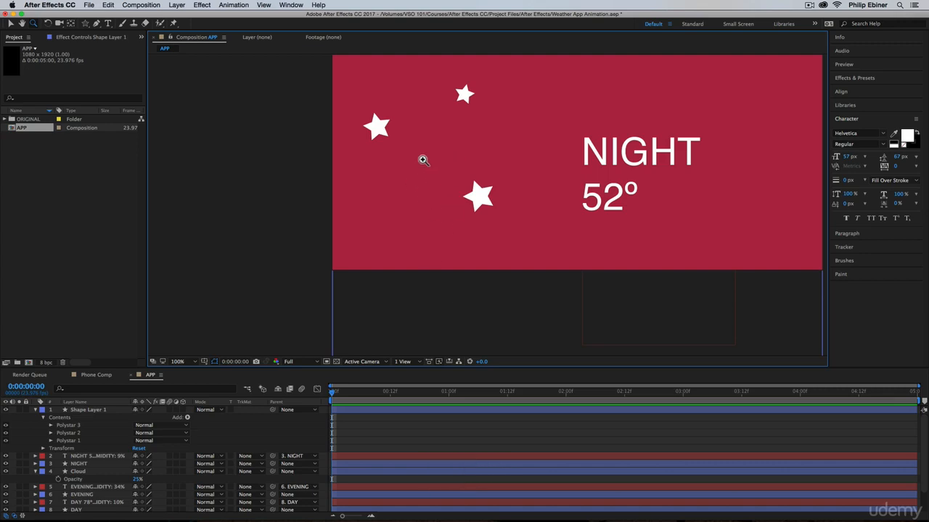
pyautogui.moveTo(423, 157); pyautogui.dragTo(392, 202)
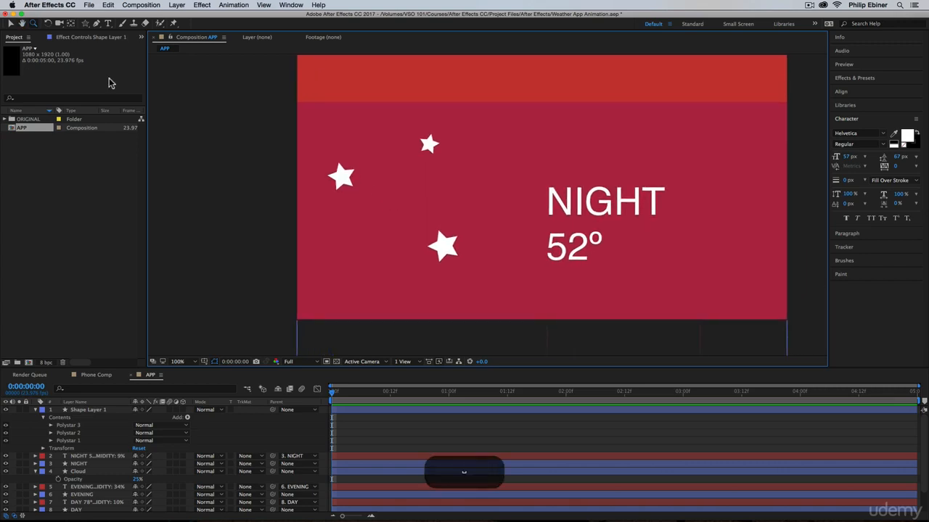
pyautogui.click(97, 24)
pyautogui.click(97, 26)
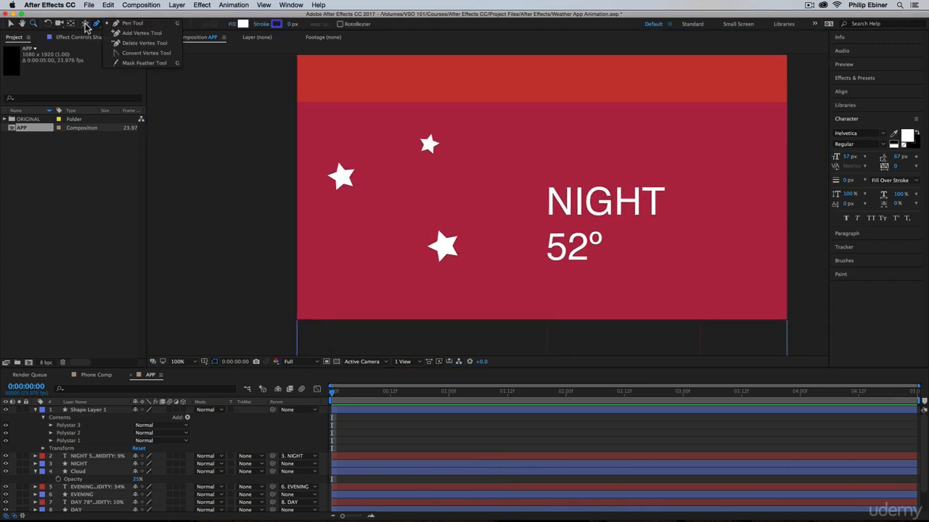
pyautogui.click(85, 23)
pyautogui.click(121, 43)
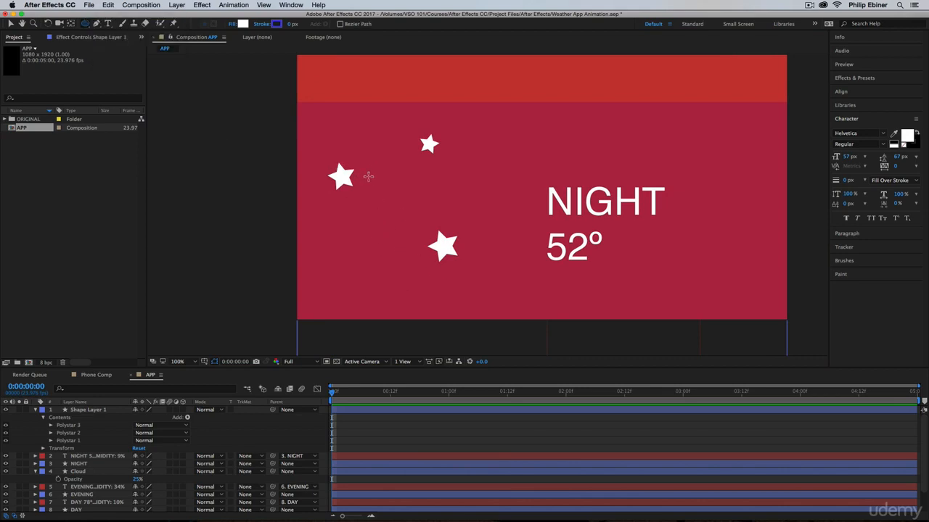
pyautogui.moveTo(362, 168); pyautogui.dragTo(464, 270)
pyautogui.press('super+z')
pyautogui.moveTo(394, 165); pyautogui.dragTo(476, 260)
# Fill the second circle with the NIGHT band's color AE2848, sampled from the composition, to form a crescent moon.
pyautogui.click(152, 426)
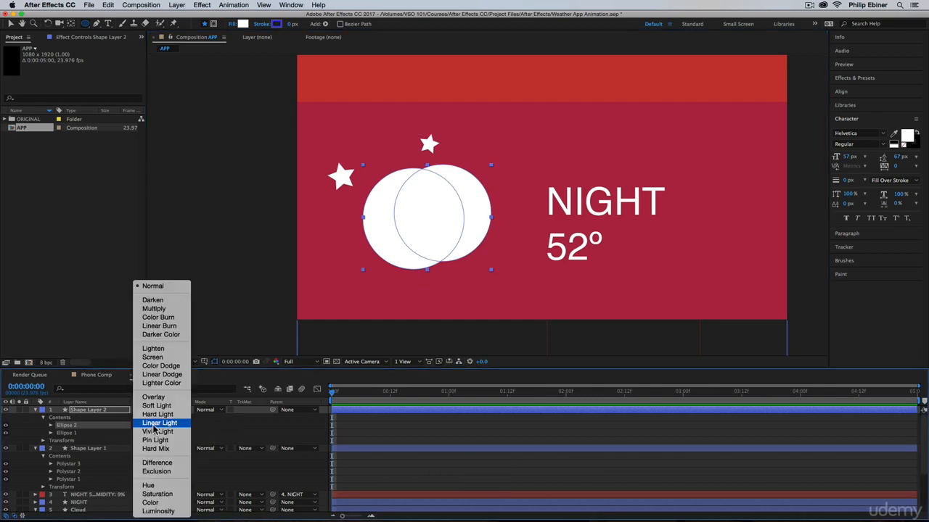
pyautogui.click(100, 425)
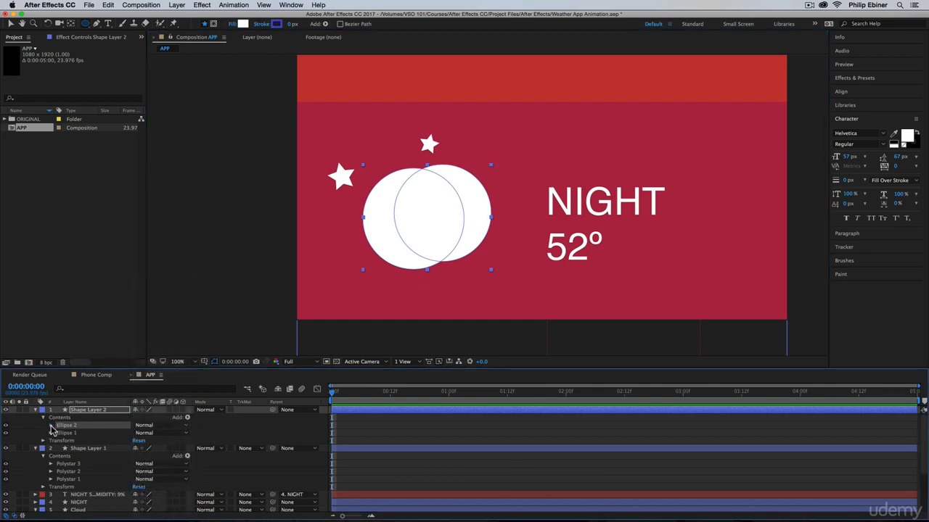
pyautogui.click(51, 425)
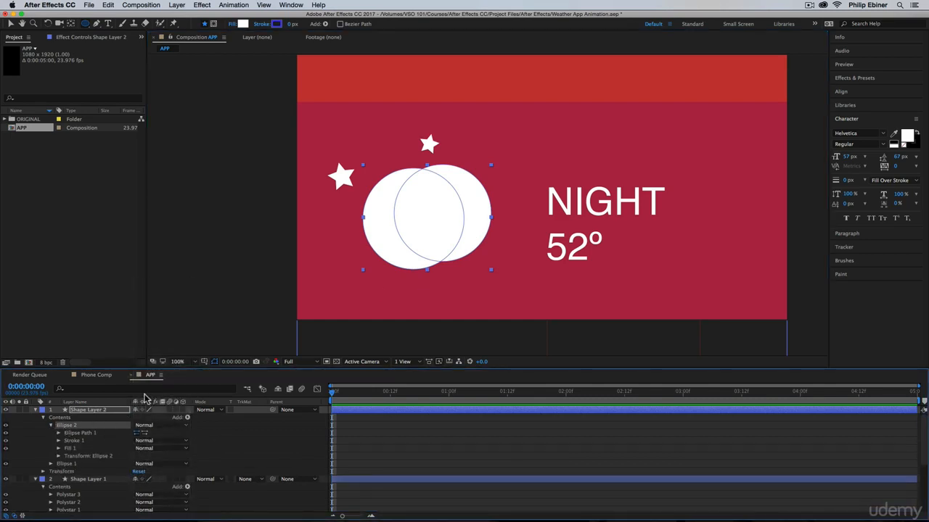
pyautogui.click(245, 25)
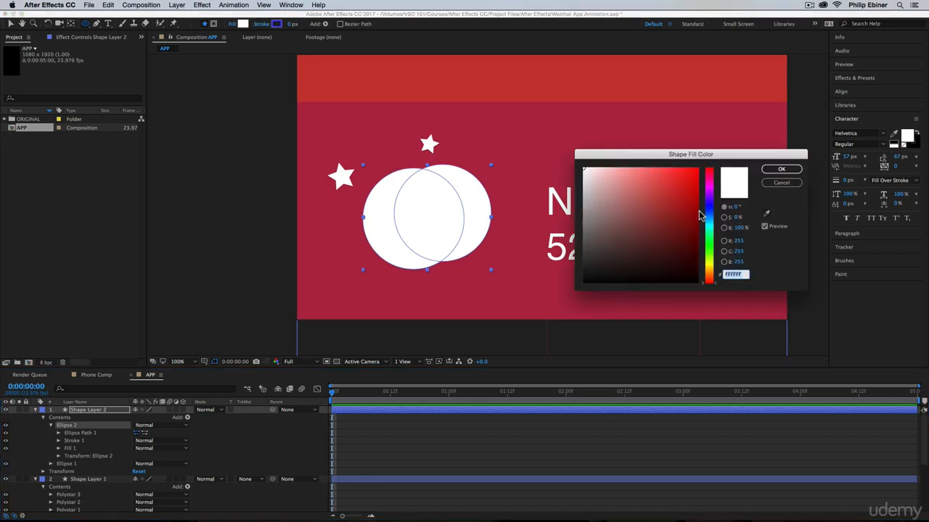
pyautogui.click(766, 214)
pyautogui.click(508, 149)
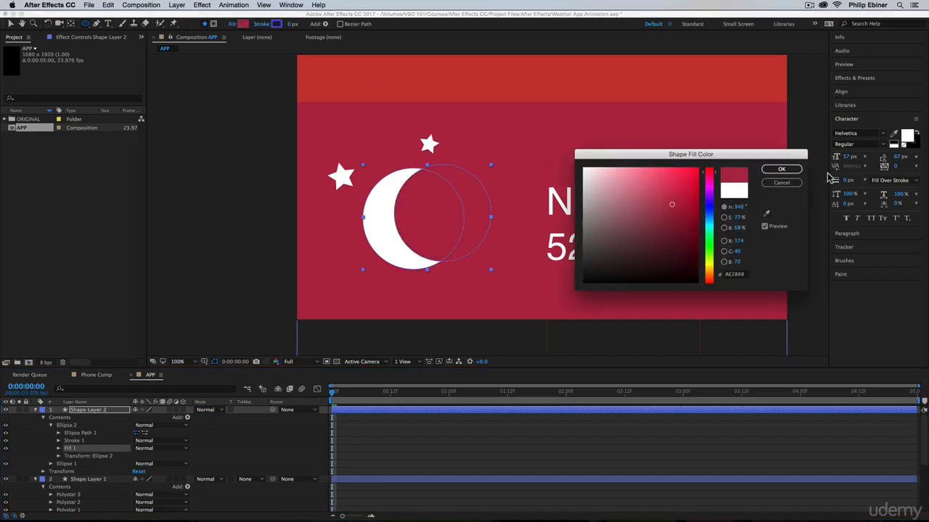
pyautogui.click(778, 170)
pyautogui.click(367, 456)
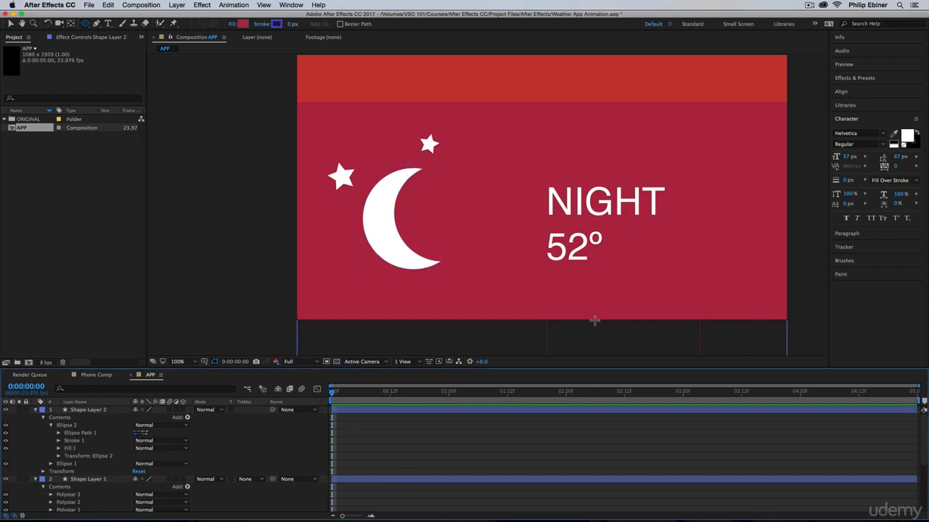
# Move both moon ellipses out of Shape Layer 2 and into the star layer, Shape Layer 1.
pyautogui.click(51, 426)
pyautogui.click(66, 433)
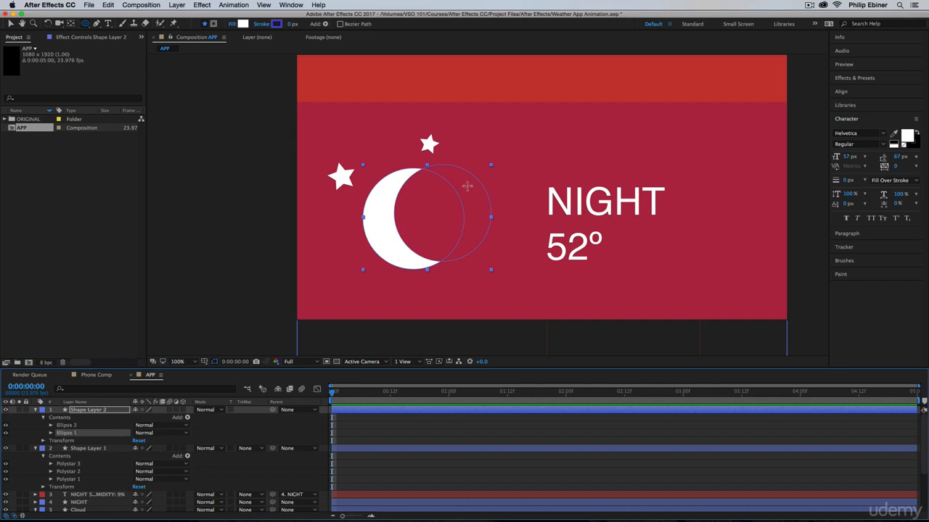
pyautogui.keyDown('shift'); pyautogui.click(69, 426); pyautogui.keyUp('shift')
pyautogui.press('super+x')
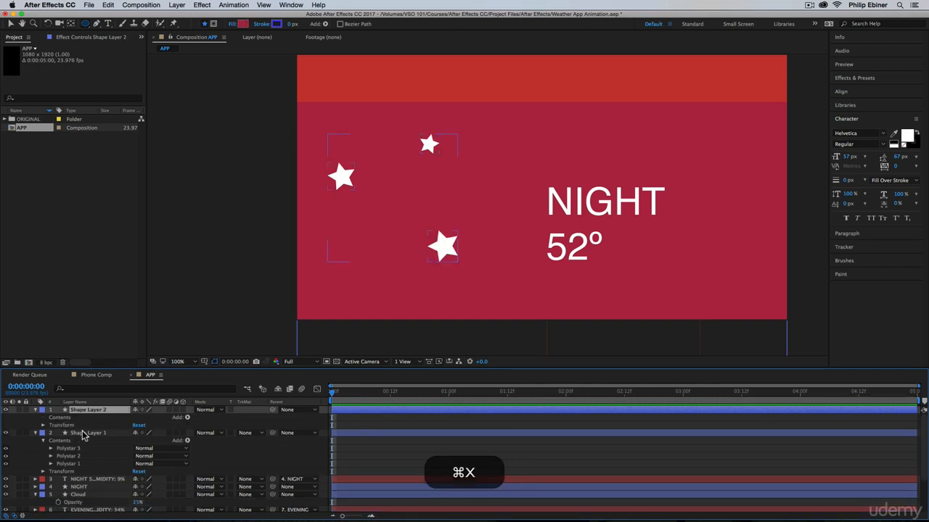
pyautogui.click(85, 433)
pyautogui.press('super+v')
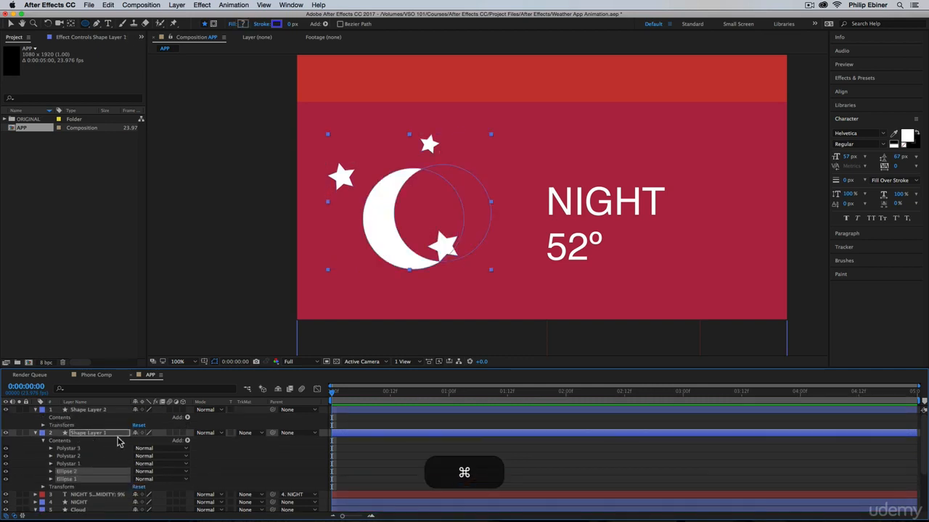
# Shift the crescent up slightly, place the largest star inside its opening and nudge the upper star upward.
pyautogui.press('v')
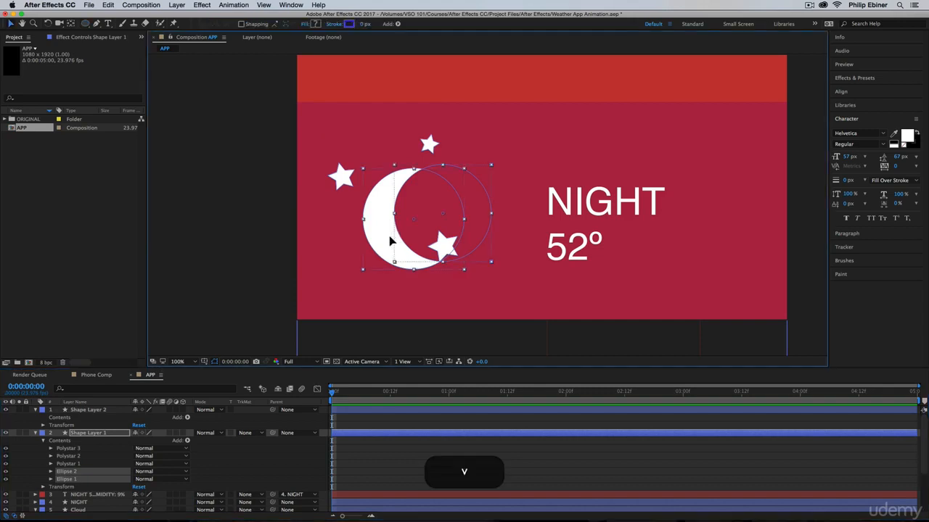
pyautogui.moveTo(389, 221)
pyautogui.mouseDown()
pyautogui.moveTo(373, 251)
pyautogui.moveTo(387, 186)
pyautogui.moveTo(382, 231)
pyautogui.moveTo(391, 239)
pyautogui.moveTo(389, 230)
pyautogui.mouseUp()
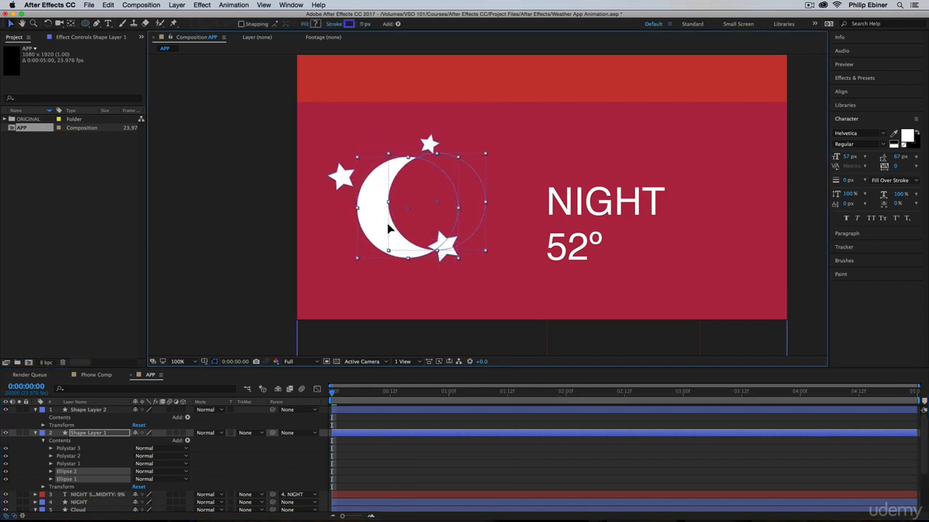
pyautogui.click(448, 250)
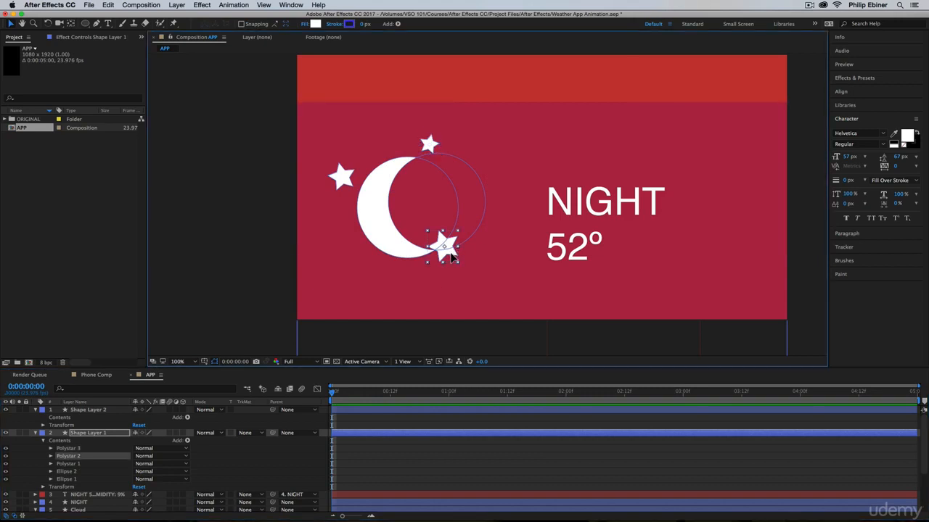
pyautogui.moveTo(451, 255); pyautogui.dragTo(445, 219)
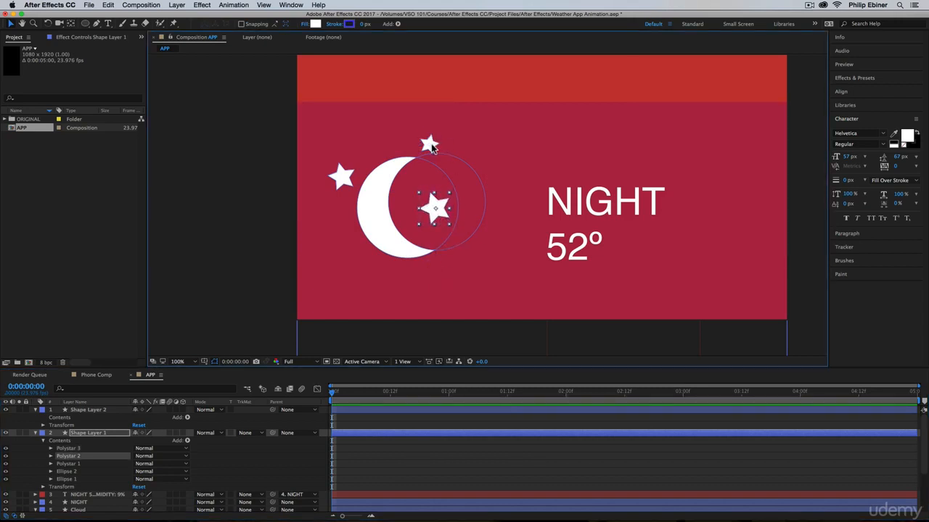
pyautogui.moveTo(429, 145); pyautogui.dragTo(433, 140)
pyautogui.click(67, 465)
# Rename the star and crescent layer as Moon and delete the empty Shape Layer 2.
pyautogui.click(83, 433)
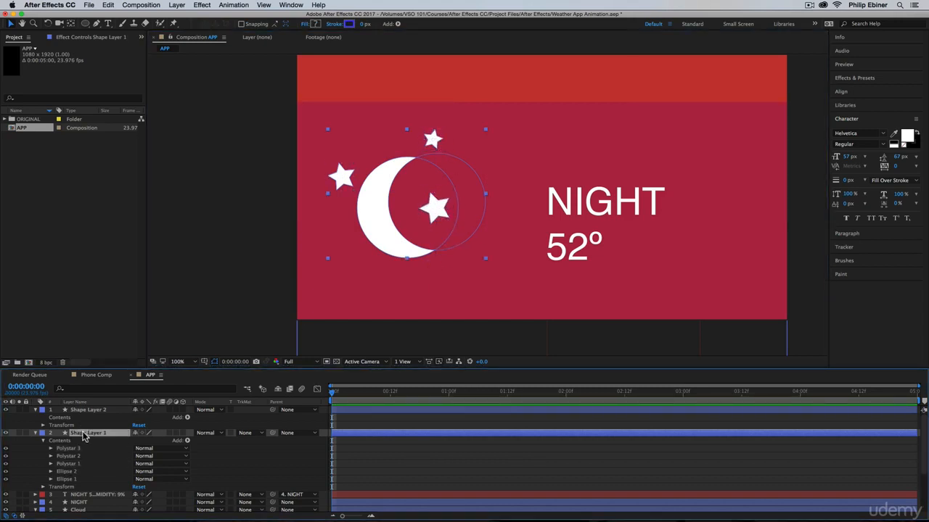
pyautogui.press('Return')
pyautogui.write('Moon')
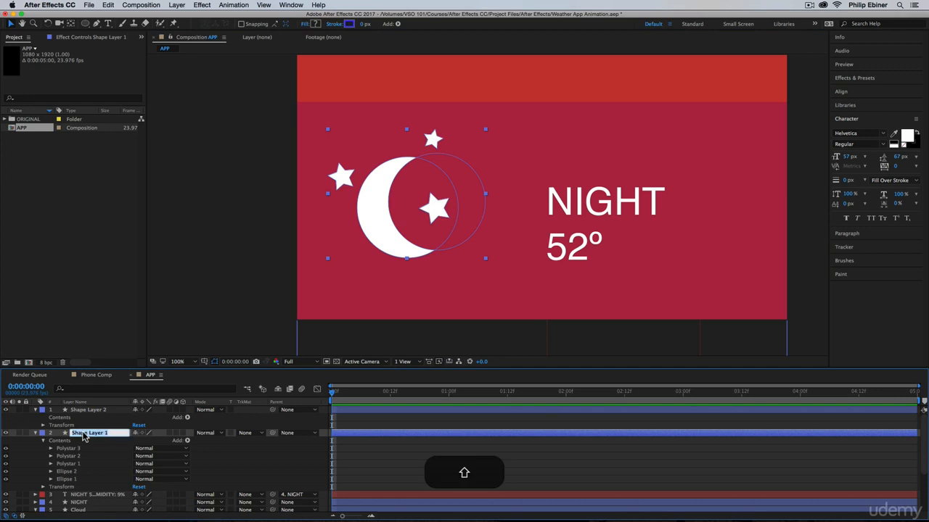
pyautogui.press('Return')
pyautogui.click(87, 411)
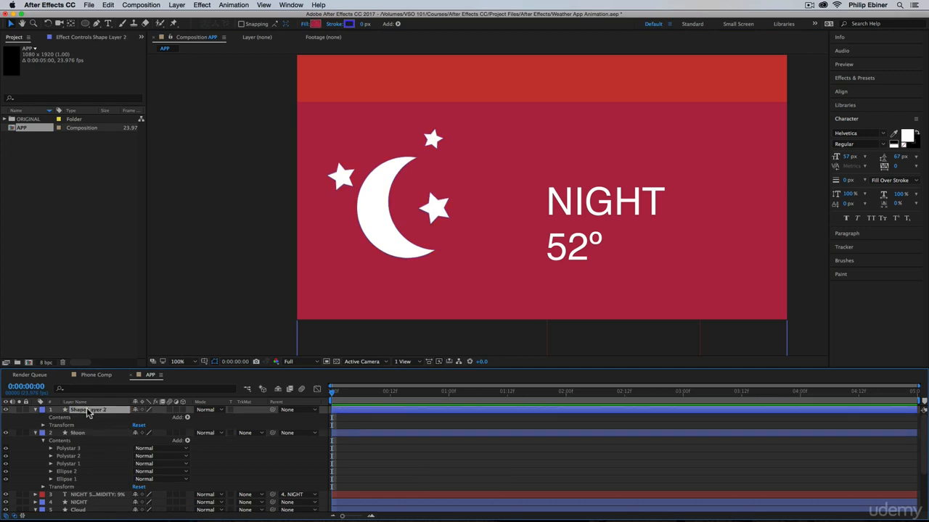
pyautogui.press('BackSpace')
pyautogui.click(35, 411)
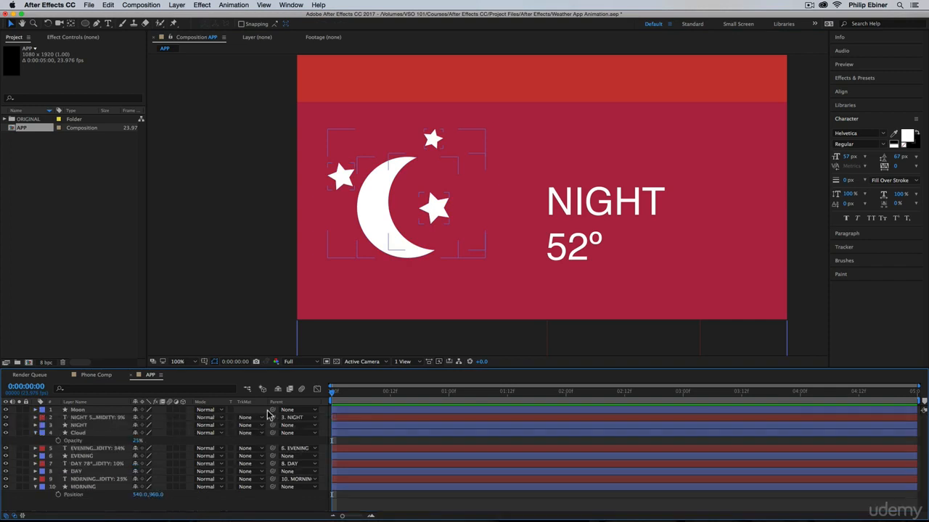
# Move the whole Moon icon slightly down and toward the NIGHT text, using the cloud in the band above for comparison.
pyautogui.moveTo(404, 204); pyautogui.dragTo(420, 227)
pyautogui.press('z')
pyautogui.keyDown('alt'); pyautogui.click(531, 153); pyautogui.keyUp('alt')
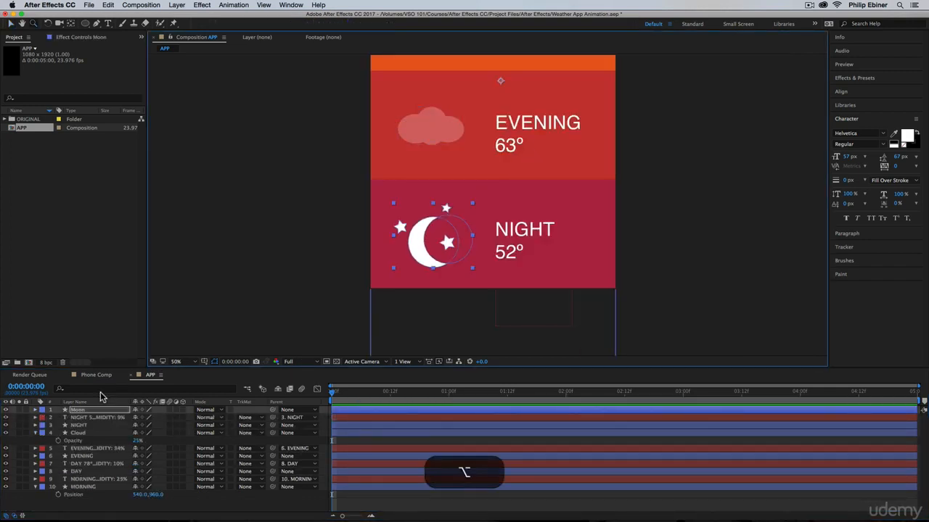
# Set the Moon layer's opacity to 25% and deselect it.
pyautogui.click(90, 411)
pyautogui.press('t')
pyautogui.click(138, 418)
pyautogui.write('25')
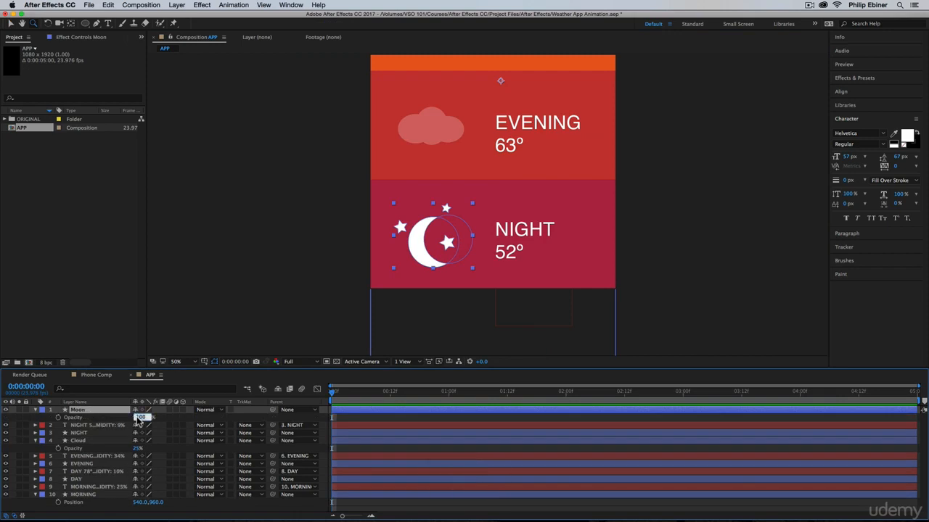
pyautogui.press('Return')
pyautogui.click(252, 417)
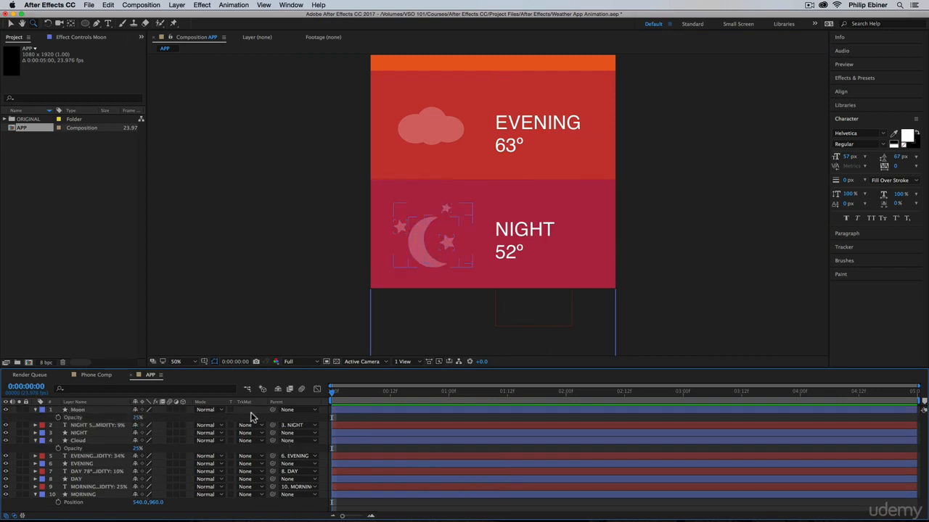
# Parent the Moon layer to the NIGHT band and the Cloud layer to the EVENING band.
pyautogui.moveTo(272, 413); pyautogui.dragTo(80, 433)
pyautogui.click(94, 443)
pyautogui.moveTo(273, 440); pyautogui.dragTo(87, 465)
pyautogui.click(35, 410)
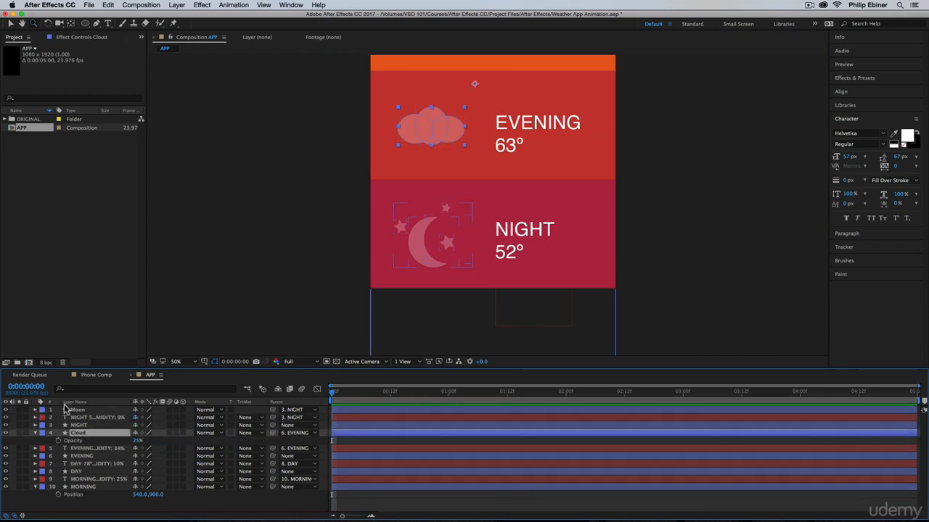
# Assign the Red label color to the Moon, NIGHT text and NIGHT band layers.
pyautogui.click(81, 410)
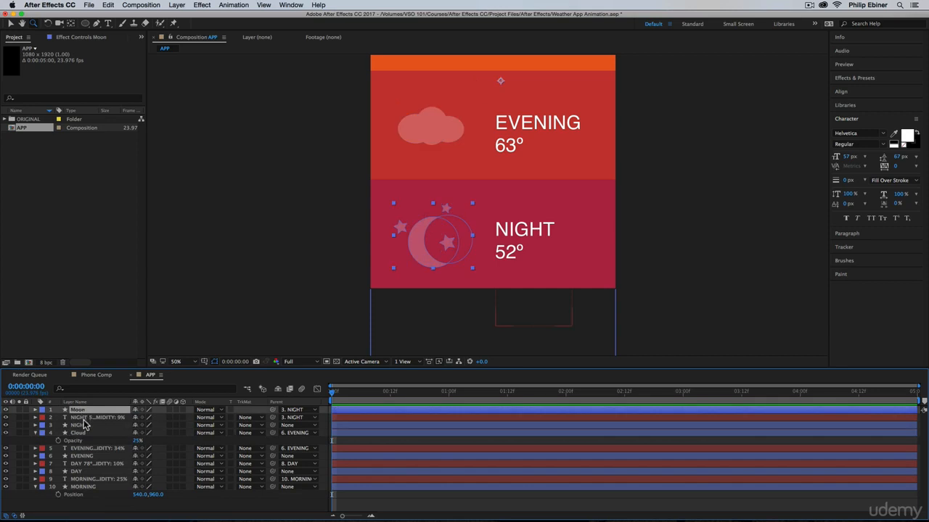
pyautogui.click(35, 433)
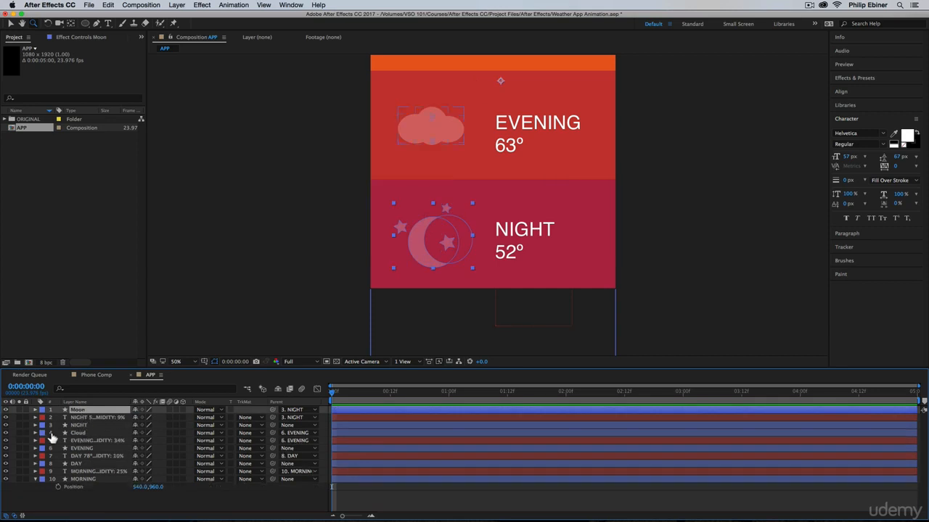
pyautogui.keyDown('shift'); pyautogui.click(84, 418); pyautogui.keyUp('shift')
pyautogui.keyDown('shift'); pyautogui.click(87, 426); pyautogui.keyUp('shift')
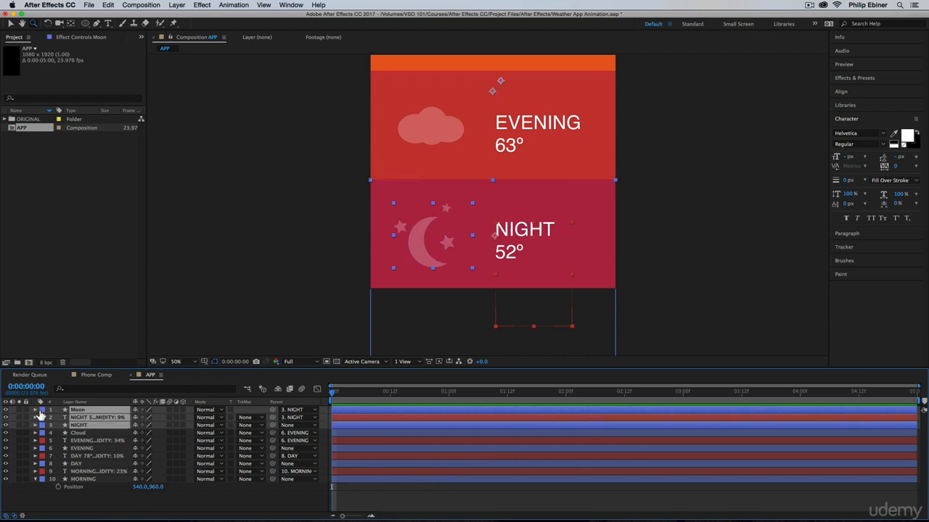
pyautogui.click(42, 417)
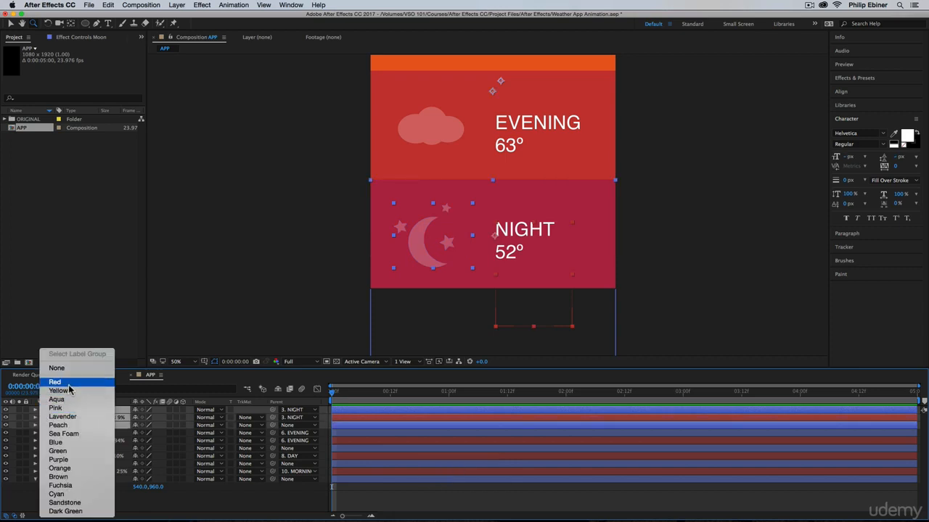
pyautogui.click(69, 386)
# Assign the Lavender label color to the Cloud, EVENING text and EVENING band layers.
pyautogui.click(77, 433)
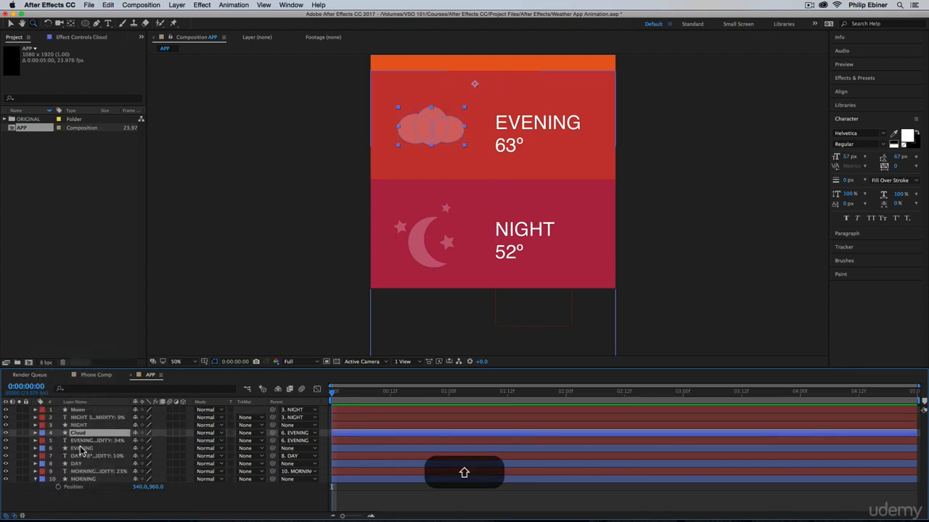
pyautogui.keyDown('shift'); pyautogui.click(82, 448); pyautogui.keyUp('shift')
pyautogui.click(43, 438)
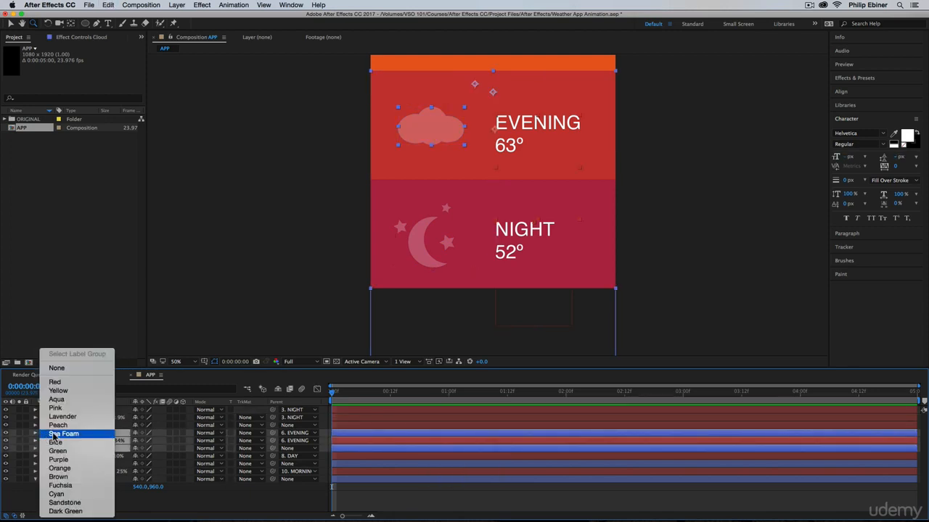
pyautogui.click(111, 417)
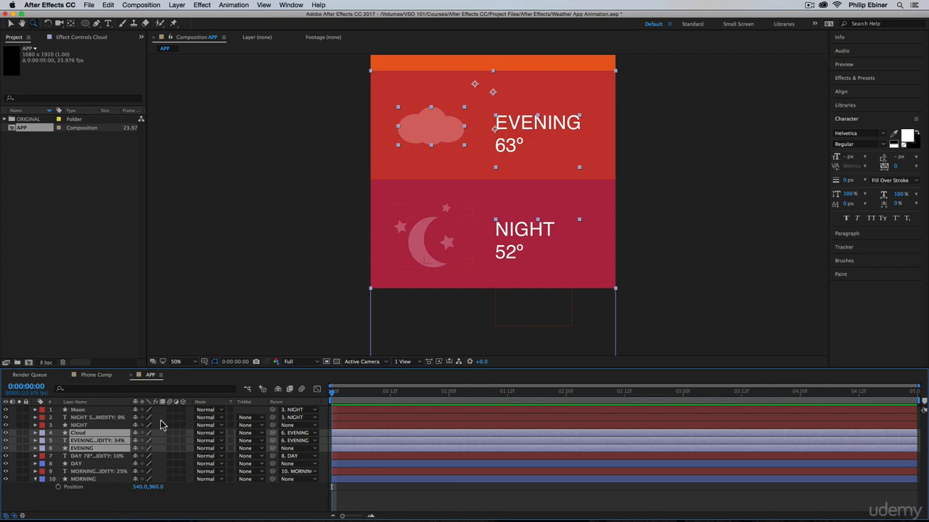
# Assign an orange label color to the DAY text and DAY band layers.
pyautogui.click(89, 455)
pyautogui.keyDown('shift'); pyautogui.click(80, 464); pyautogui.keyUp('shift')
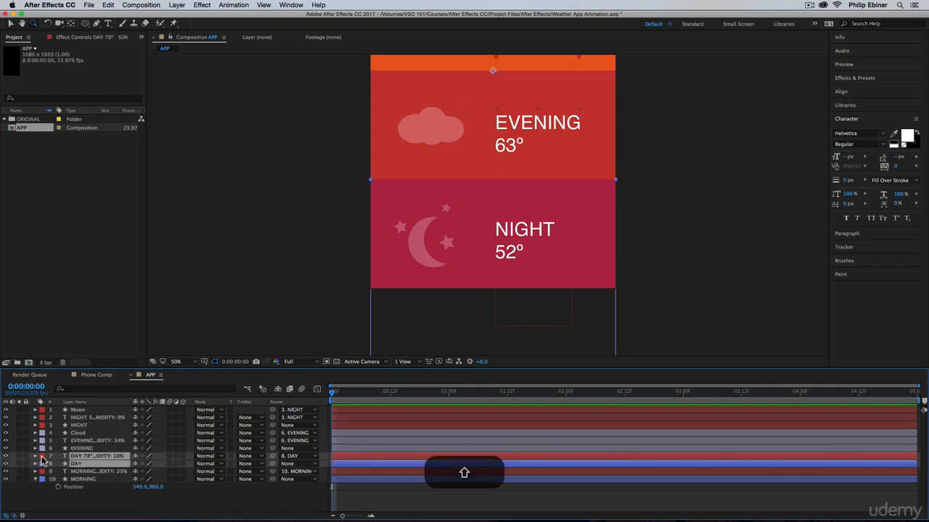
pyautogui.click(42, 460)
pyautogui.click(62, 469)
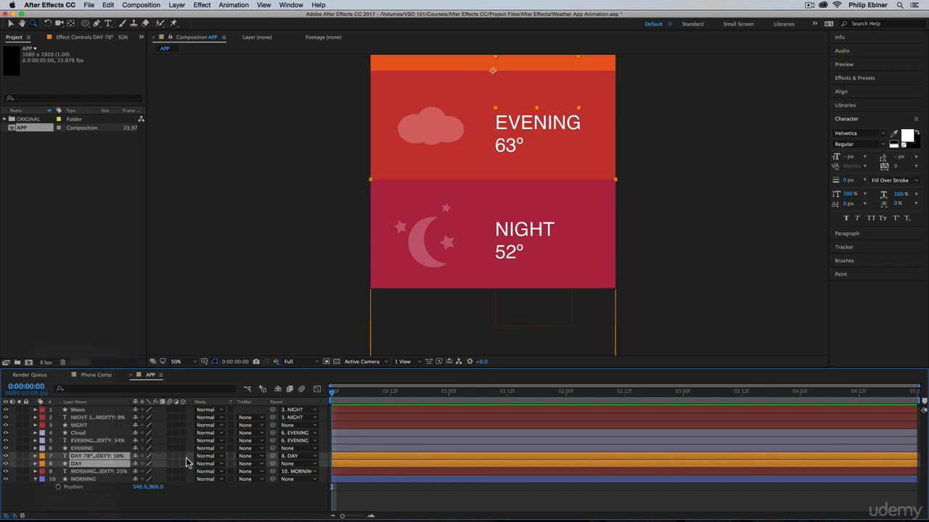
# Assign a teal label color to the MORNING text and MORNING band layers and deselect them.
pyautogui.click(81, 472)
pyautogui.keyDown('shift'); pyautogui.click(81, 478); pyautogui.keyUp('shift')
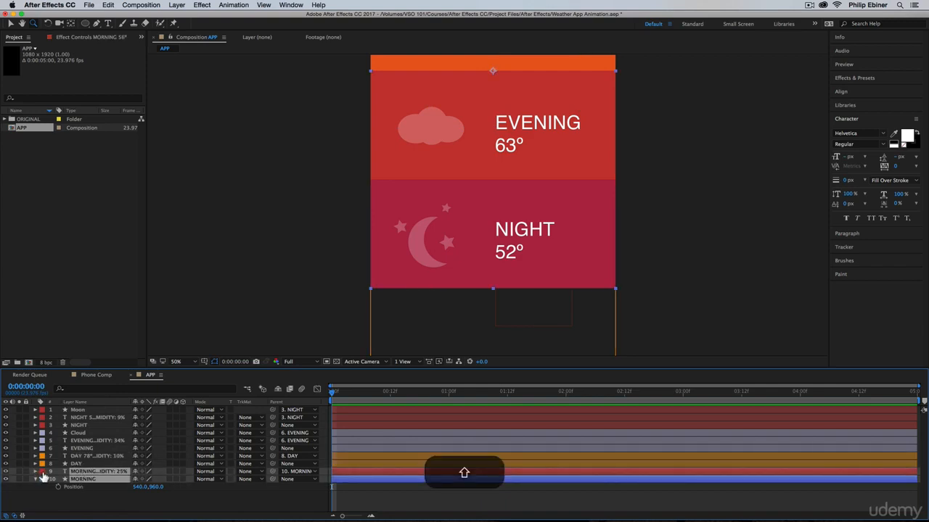
pyautogui.click(42, 475)
pyautogui.click(69, 491)
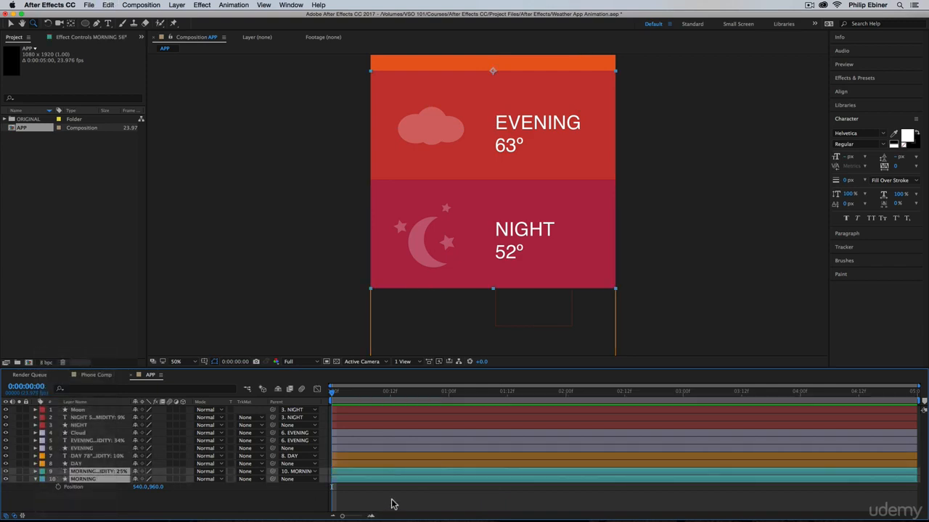
pyautogui.click(391, 504)
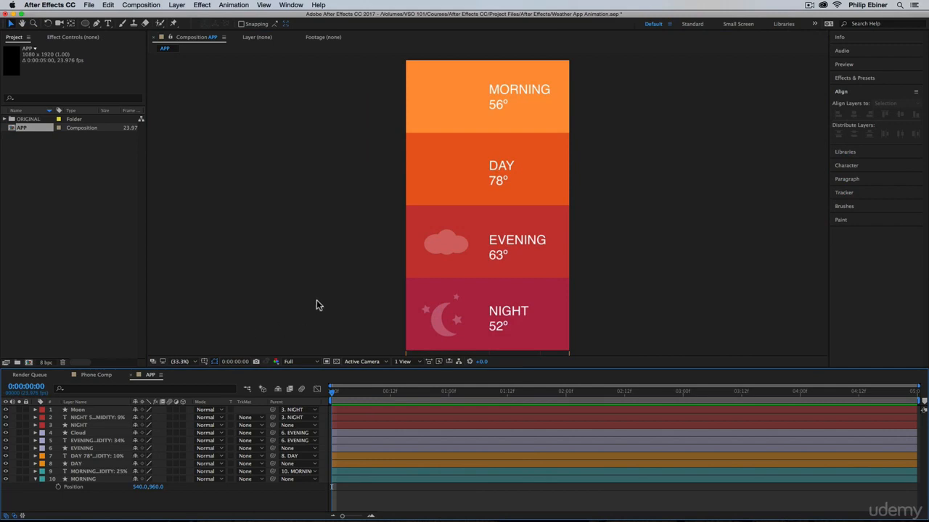
# Set the Pen tool's fill to None and show the Title/Action Safe guides over the composition.
pyautogui.click(95, 24)
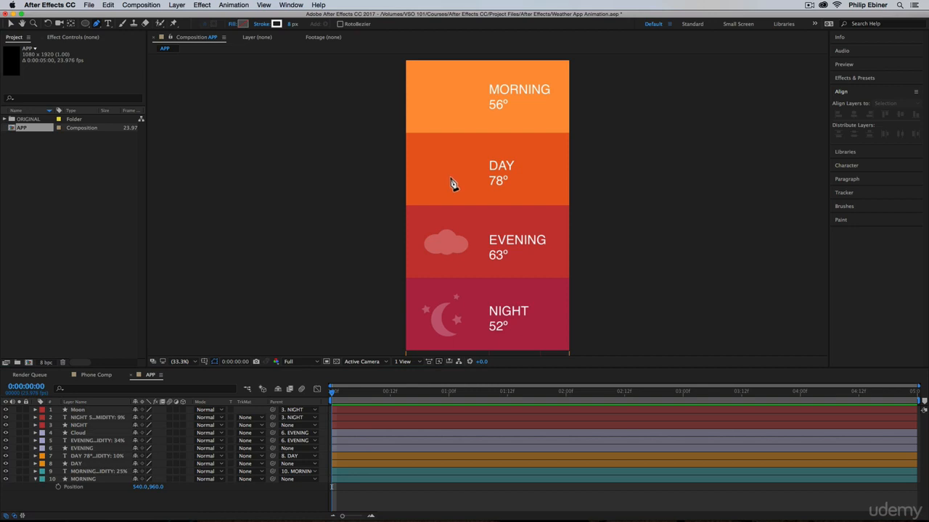
pyautogui.click(234, 25)
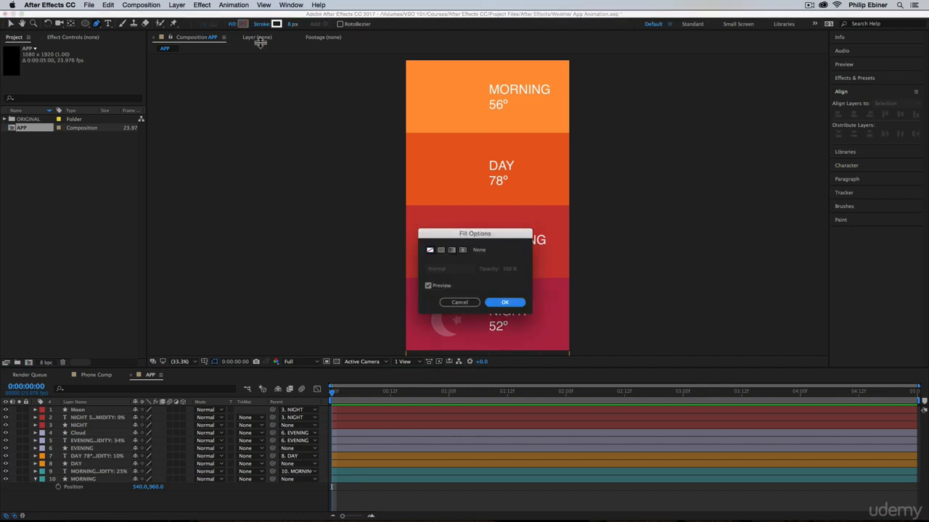
pyautogui.click(504, 302)
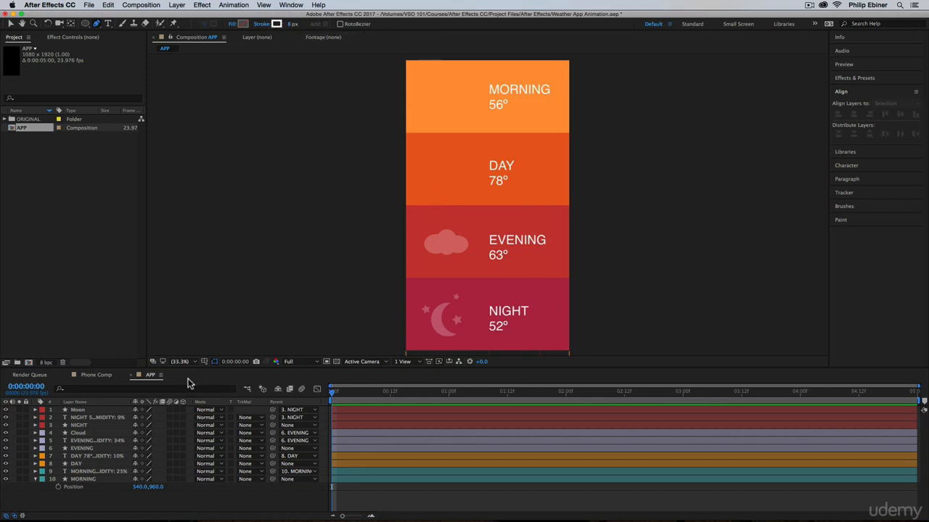
pyautogui.click(417, 495)
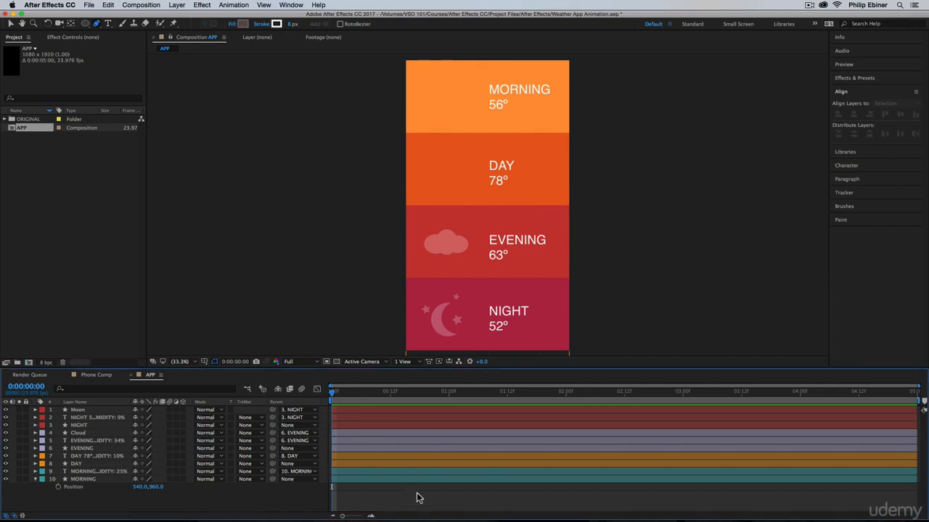
pyautogui.click(204, 361)
pyautogui.click(215, 370)
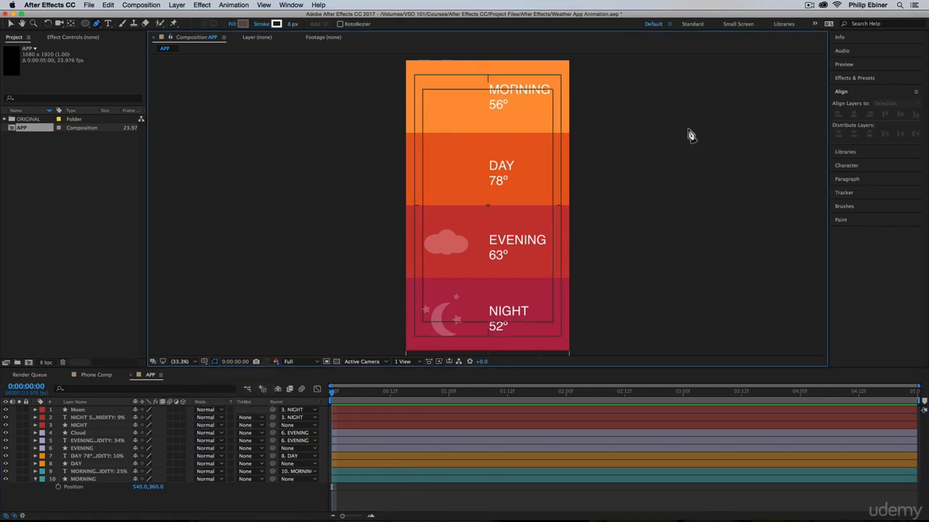
# Draw a short vertical white line with an 8 px stroke straight up from the composition's center mark, then deselect it.
pyautogui.press('z')
pyautogui.click(491, 206)
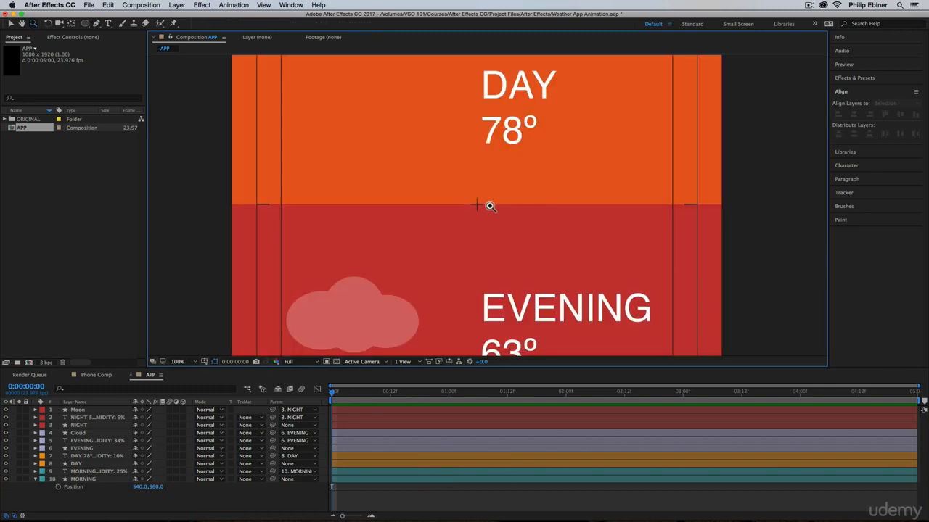
pyautogui.click(488, 205)
pyautogui.click(97, 24)
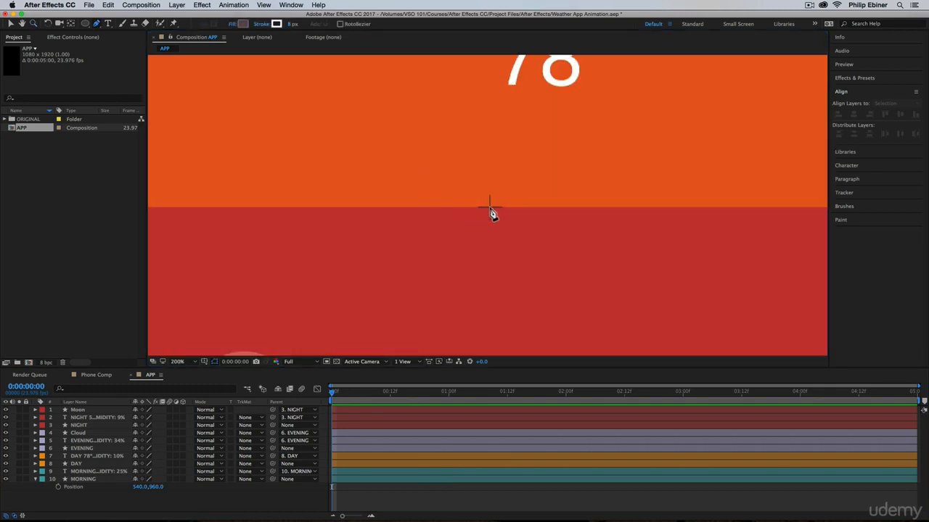
pyautogui.click(489, 207)
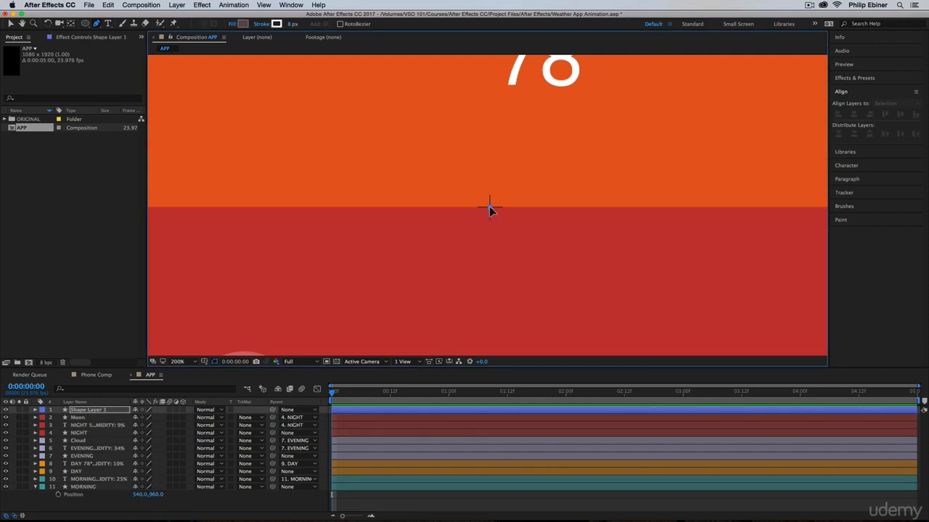
pyautogui.keyDown('shift'); pyautogui.click(489, 113); pyautogui.keyUp('shift')
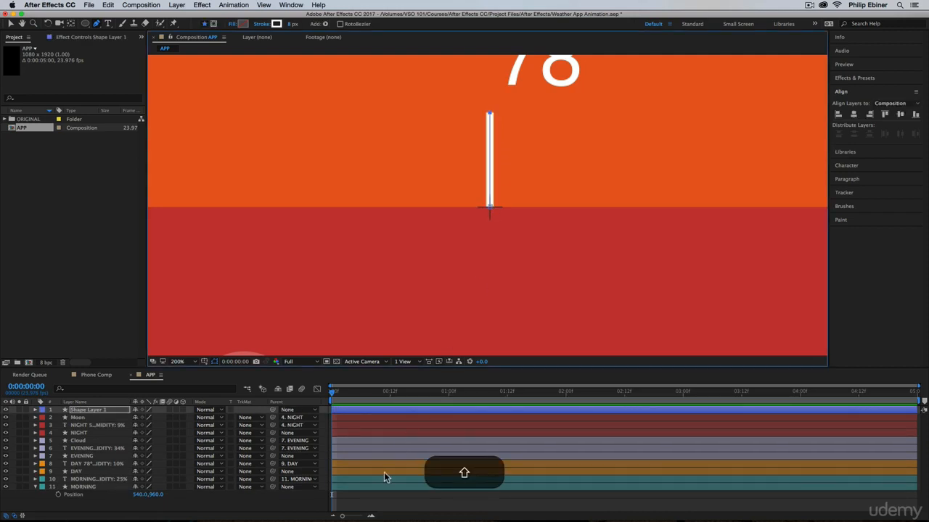
pyautogui.click(391, 509)
# Rename the new line's shape layer Sun.
pyautogui.press('z')
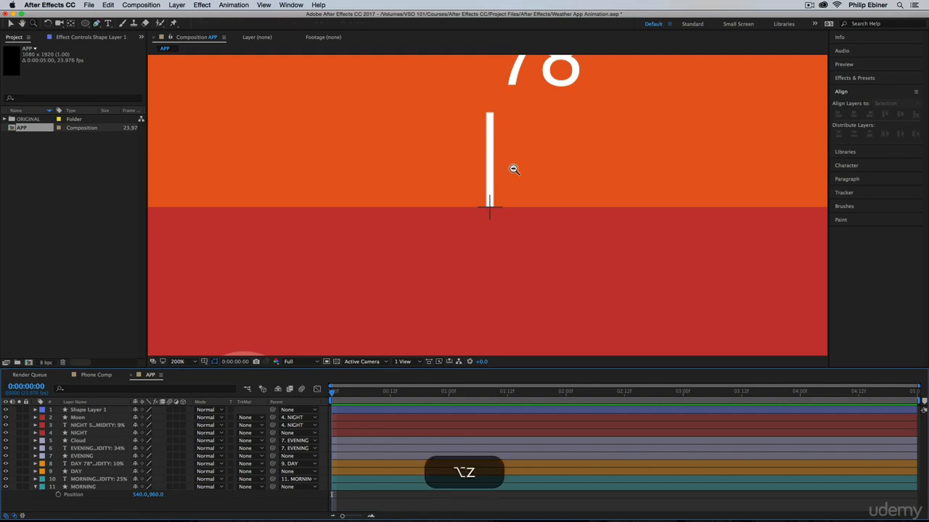
pyautogui.keyDown('alt'); pyautogui.click(514, 169); pyautogui.keyUp('alt')
pyautogui.keyDown('alt'); pyautogui.click(494, 238); pyautogui.keyUp('alt')
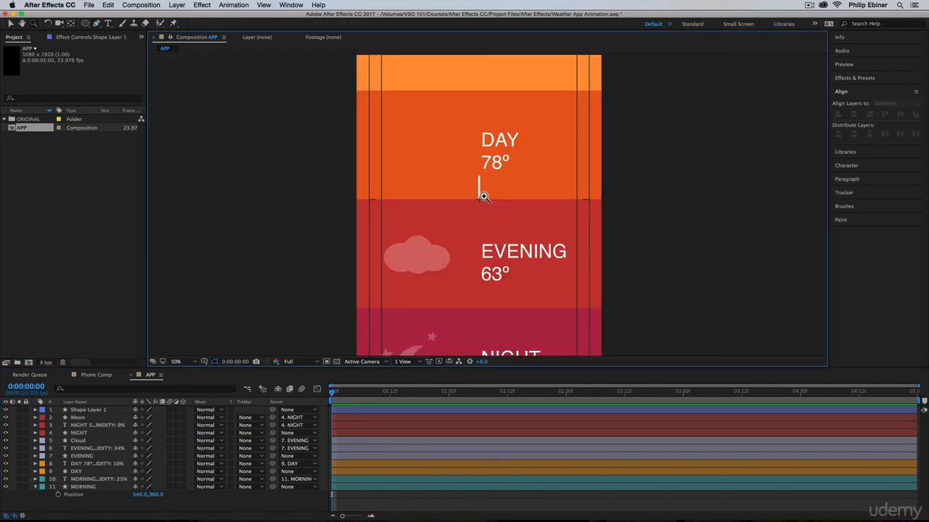
pyautogui.keyDown('alt'); pyautogui.click(484, 196); pyautogui.keyUp('alt')
pyautogui.click(488, 203)
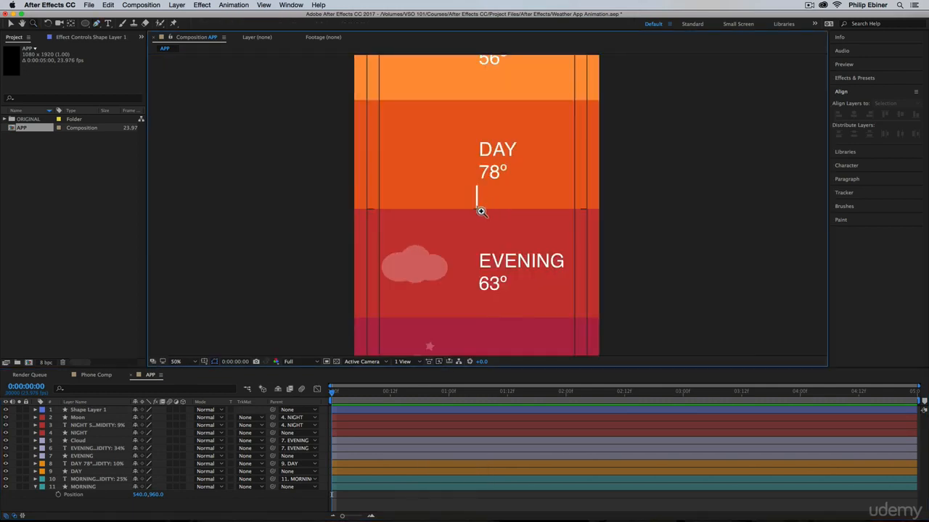
pyautogui.click(481, 211)
pyautogui.click(102, 419)
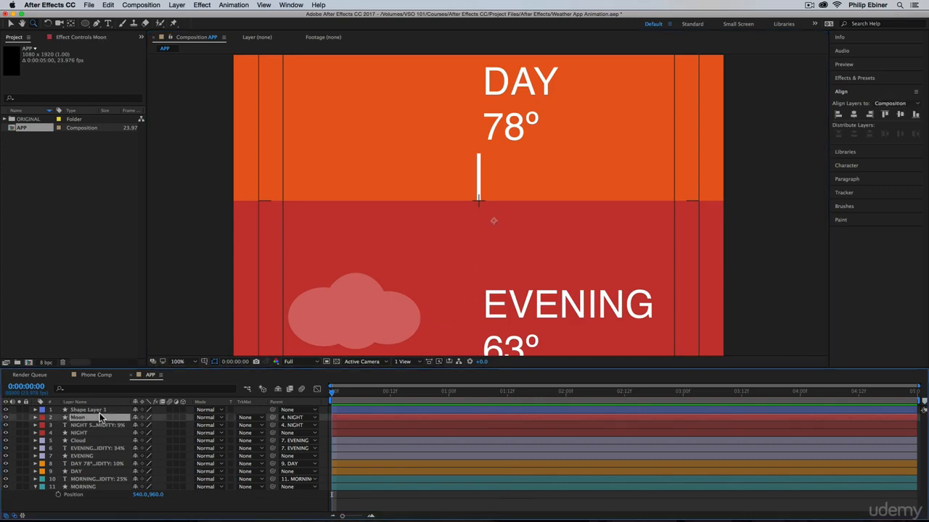
pyautogui.click(102, 410)
pyautogui.press('Return')
pyautogui.write('Sun')
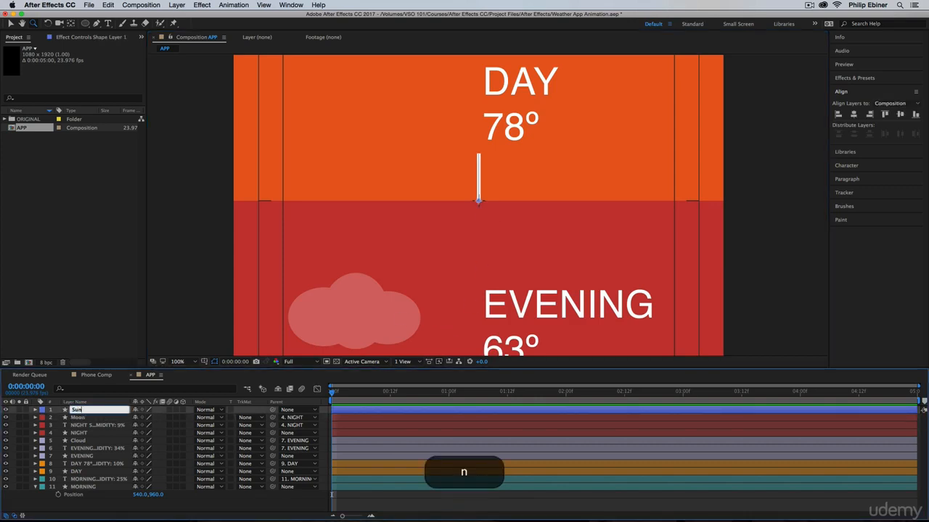
pyautogui.press('Return')
# Add a Repeater to the Sun layer's contents and expand its settings.
pyautogui.click(35, 410)
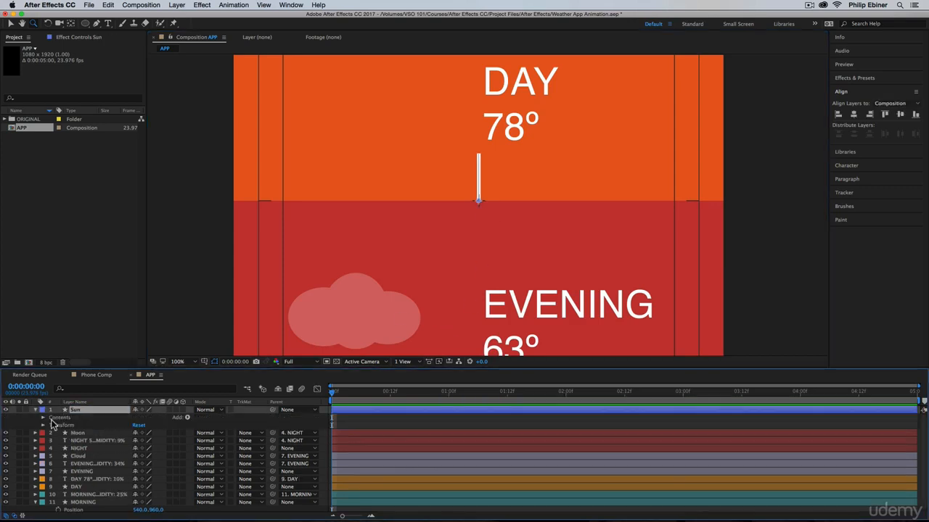
pyautogui.click(42, 419)
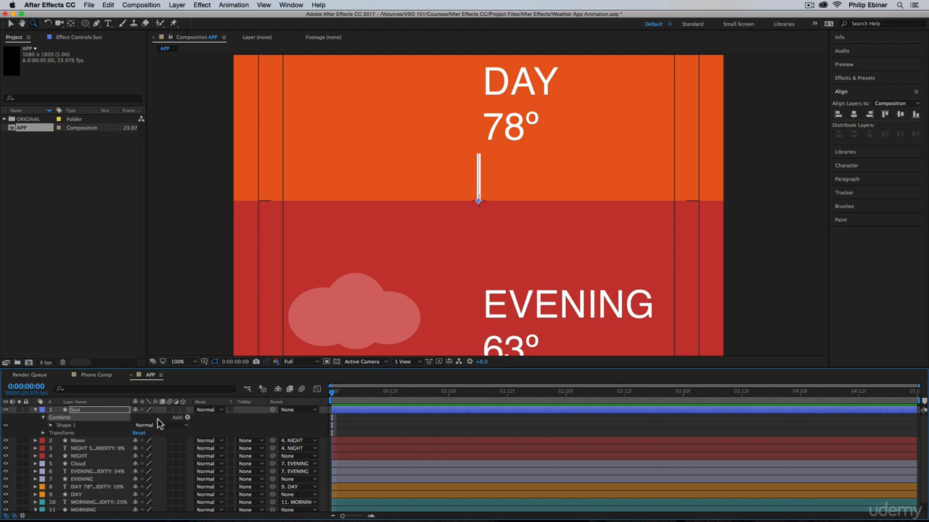
pyautogui.click(188, 420)
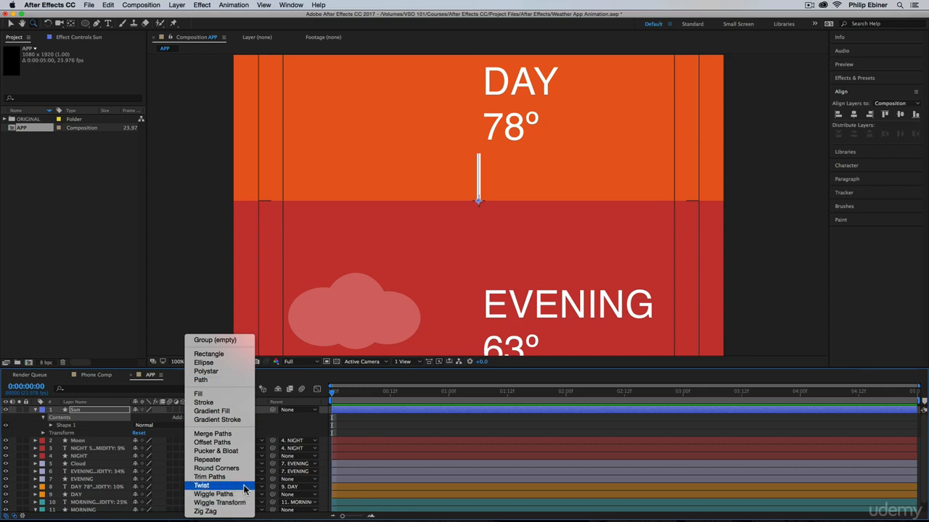
pyautogui.click(231, 459)
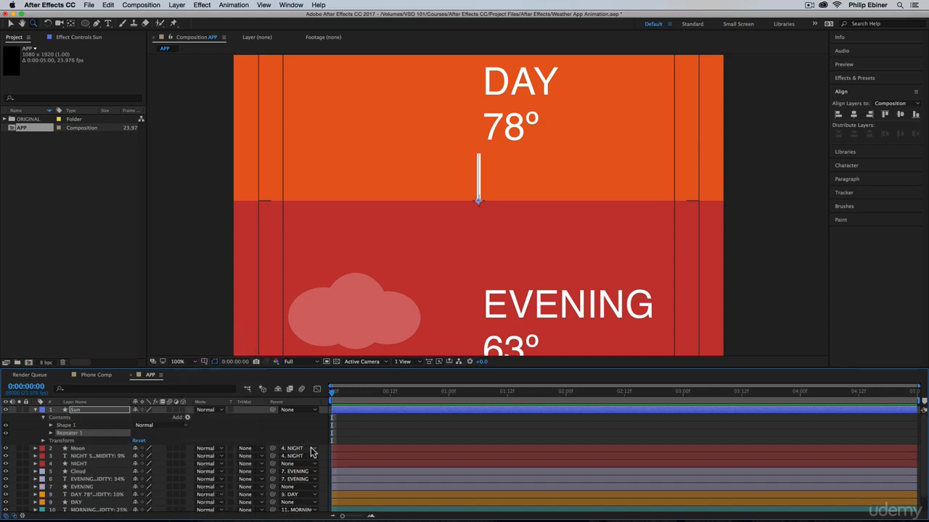
pyautogui.click(52, 433)
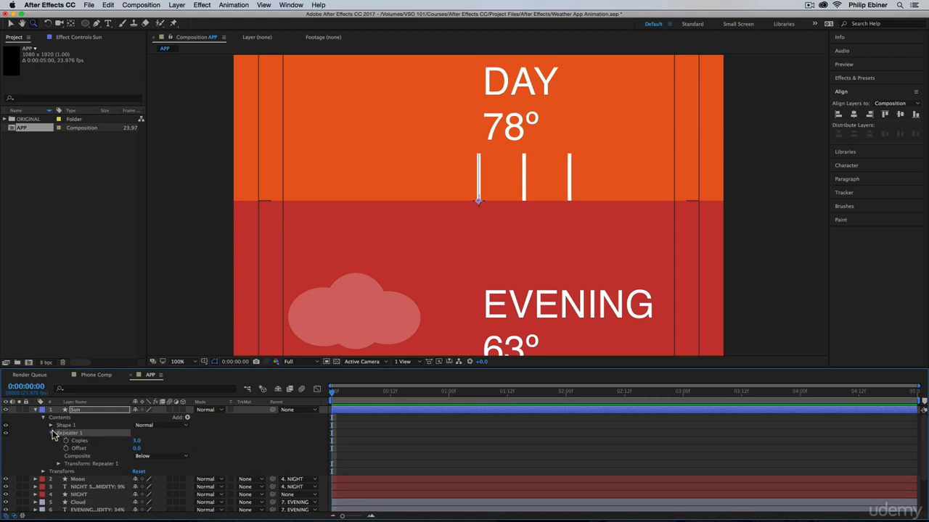
pyautogui.click(51, 433)
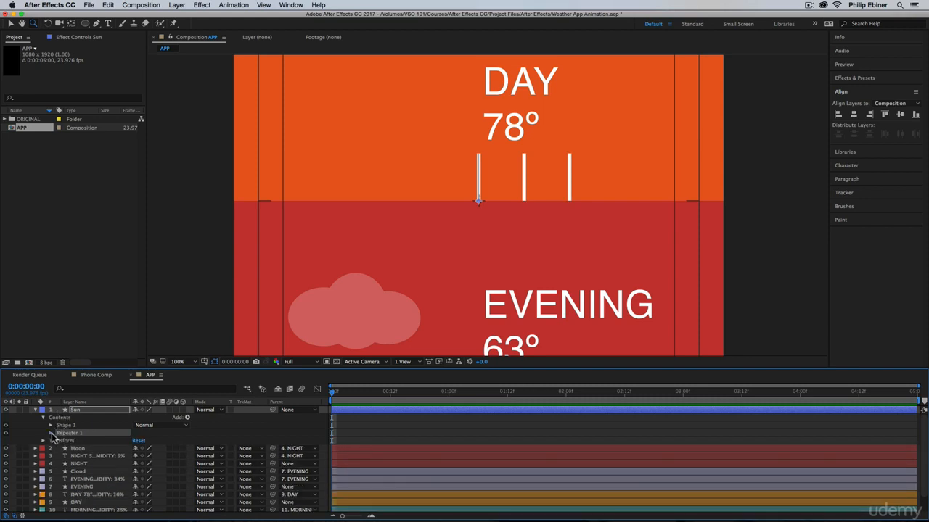
pyautogui.click(51, 434)
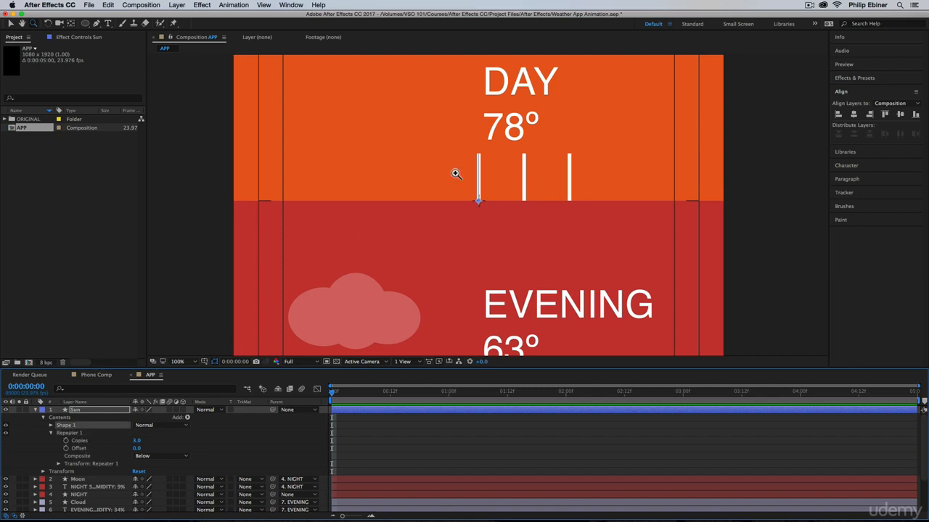
# Align the Sun layer's original line with the composition's center mark, undoing any accidental change to the DAY band.
pyautogui.click(857, 116)
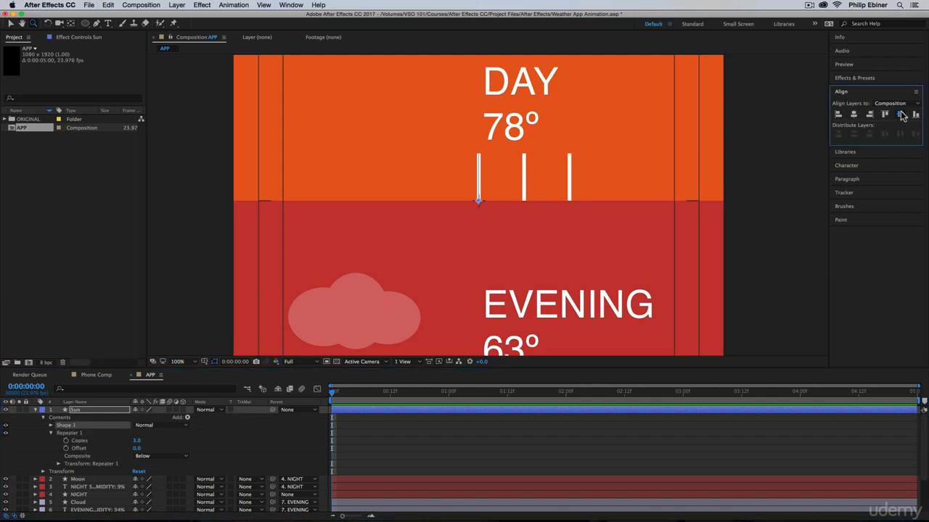
pyautogui.press('v')
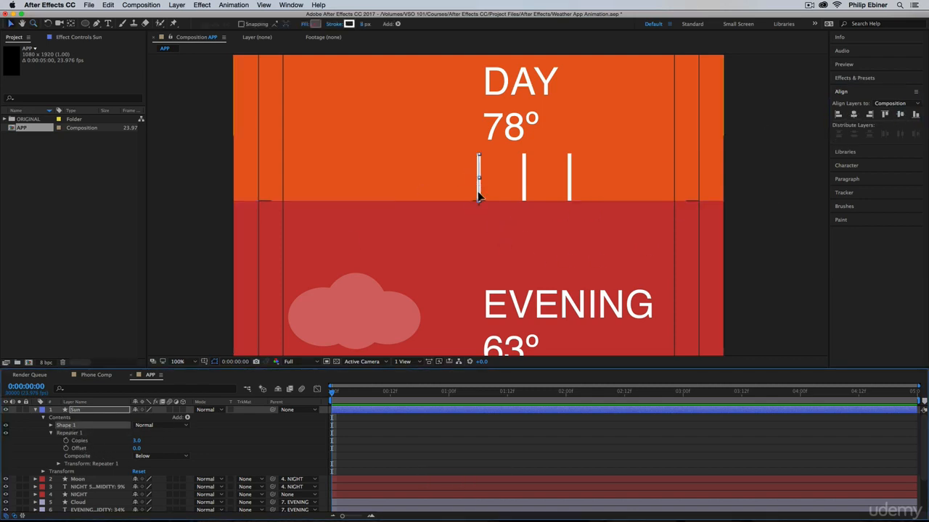
pyautogui.press('z')
pyautogui.click(480, 194)
pyautogui.click(502, 205)
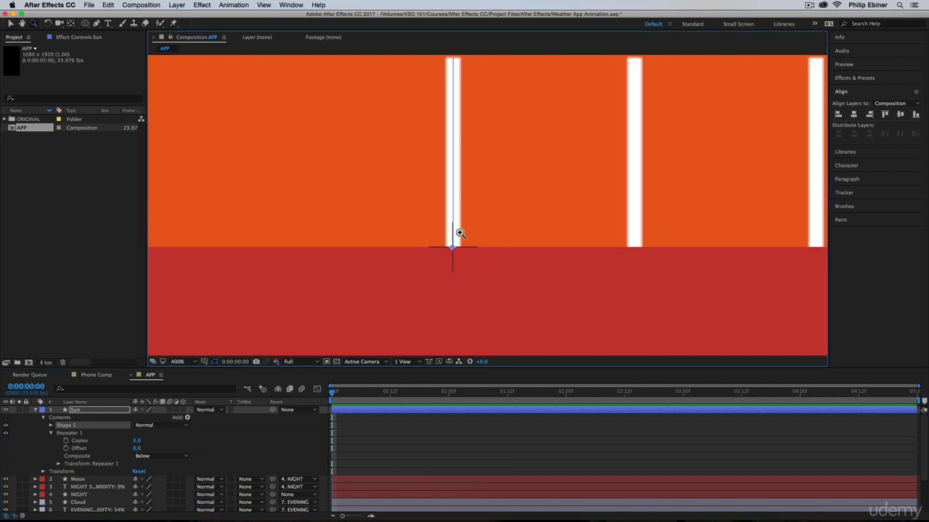
pyautogui.click(455, 208)
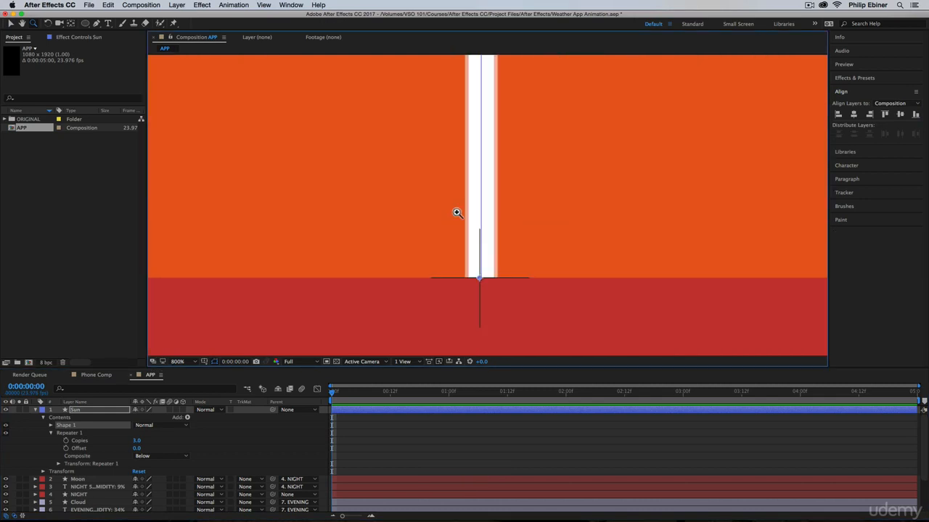
pyautogui.press('v')
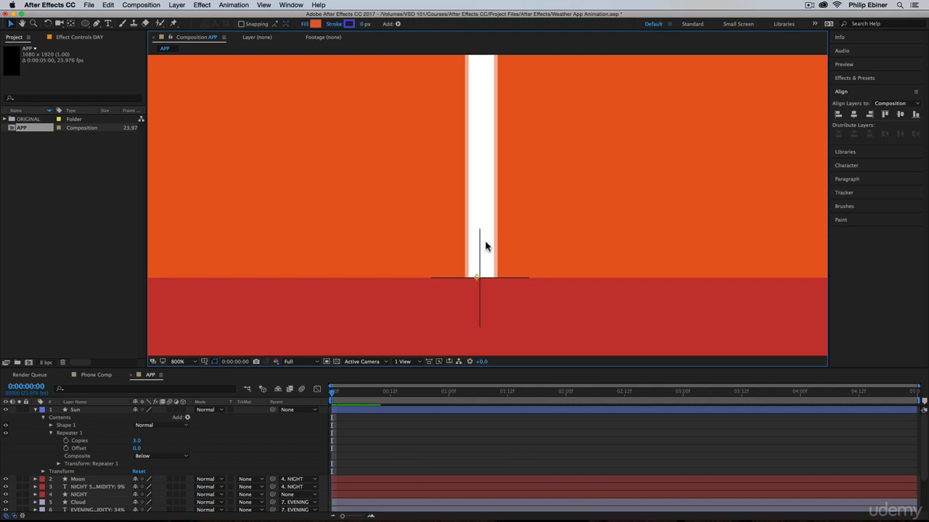
pyautogui.press('super+z')
pyautogui.click(108, 410)
pyautogui.press('Return')
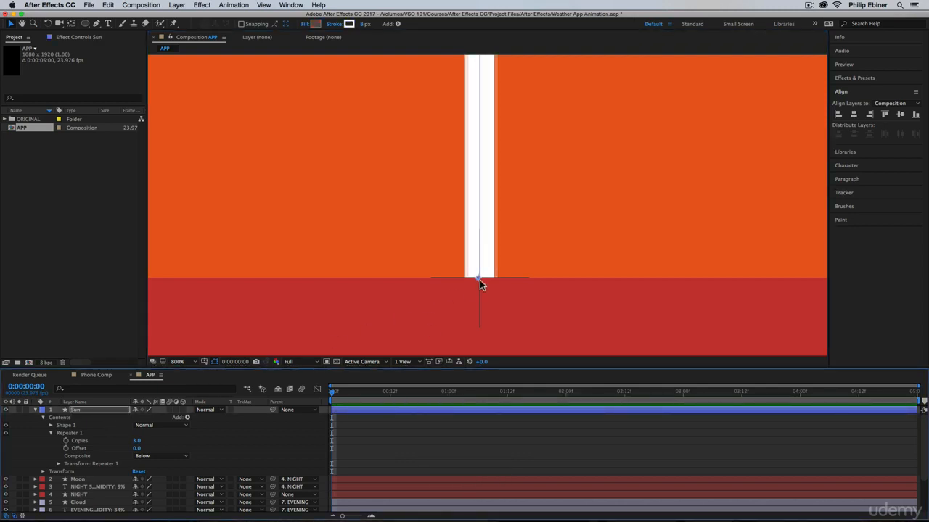
pyautogui.hotkey('alt', 'z')
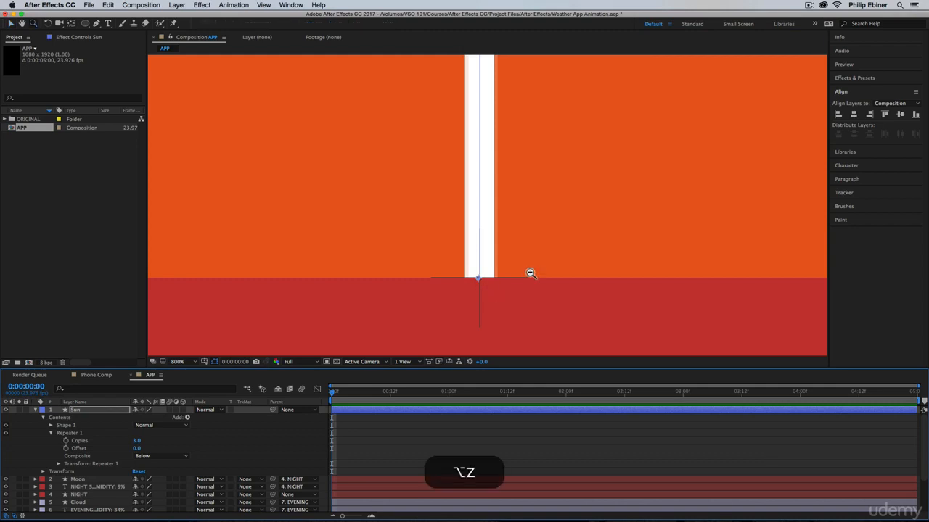
pyautogui.keyDown('alt'); pyautogui.click(530, 271); pyautogui.keyUp('alt')
pyautogui.keyDown('alt'); pyautogui.click(521, 199); pyautogui.keyUp('alt')
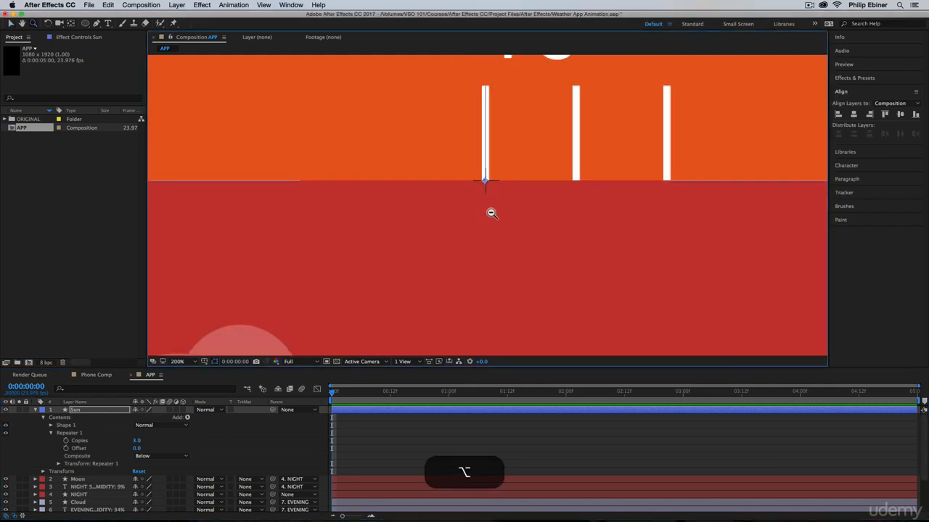
pyautogui.keyDown('alt'); pyautogui.click(489, 211); pyautogui.keyUp('alt')
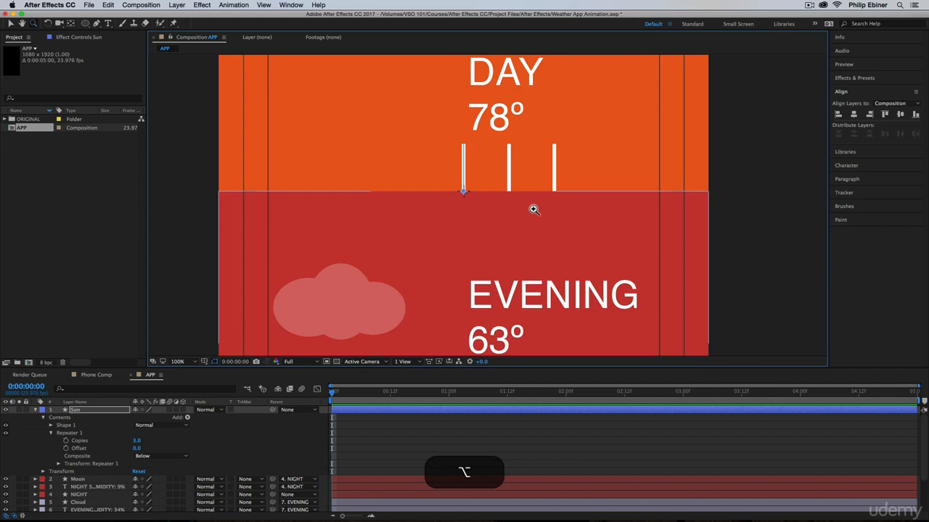
# Set the Sun layer's Repeater to 8 copies with a horizontal position offset of 0.
pyautogui.click(136, 440)
pyautogui.write('8')
pyautogui.press('Return')
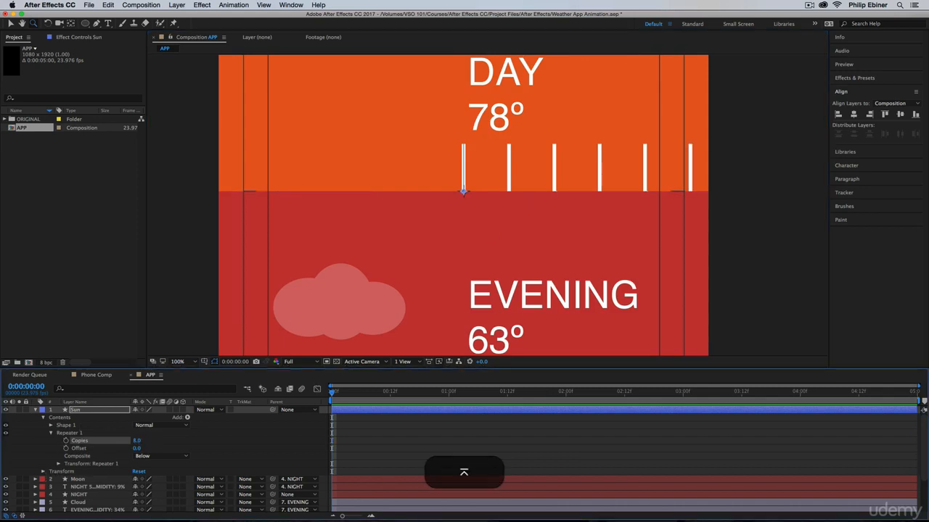
pyautogui.click(60, 463)
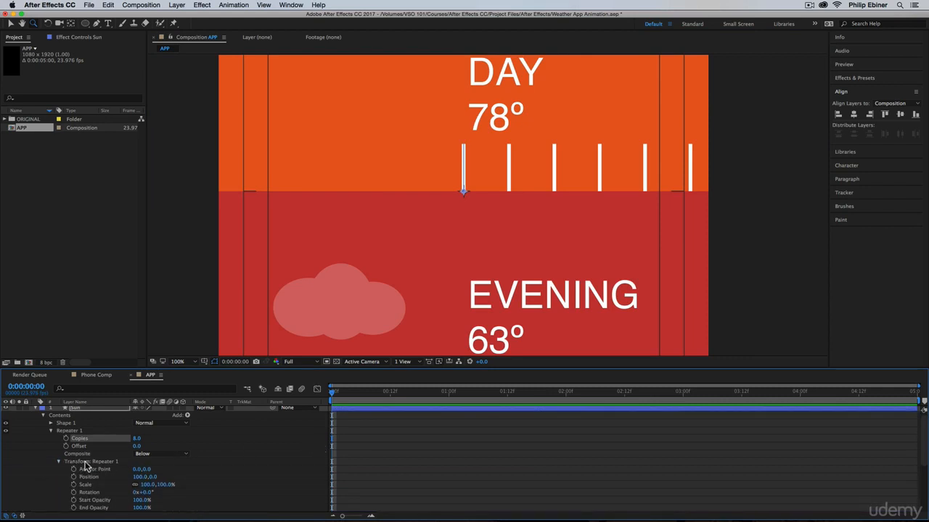
pyautogui.scroll(-1, 165, 467)
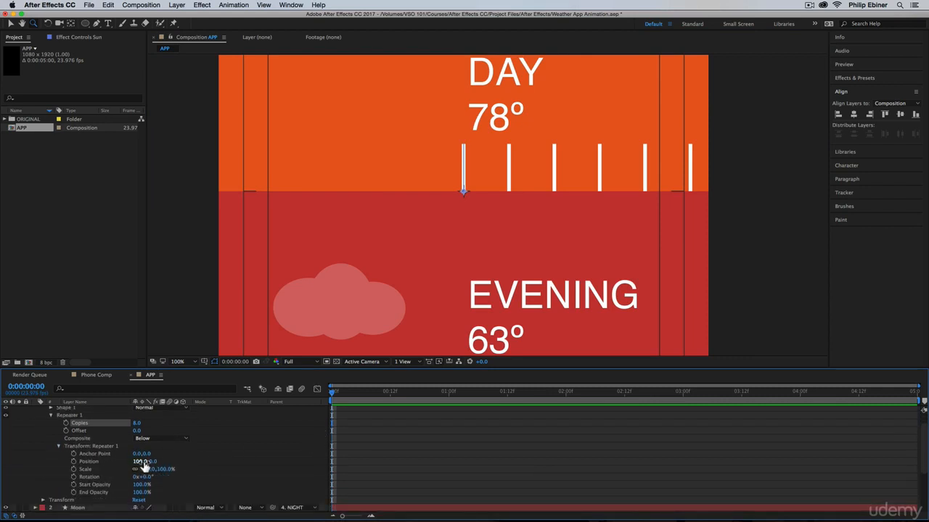
pyautogui.moveTo(142, 466); pyautogui.dragTo(164, 470)
pyautogui.press('super+z')
pyautogui.click(141, 461)
pyautogui.write('0')
pyautogui.press('Return')
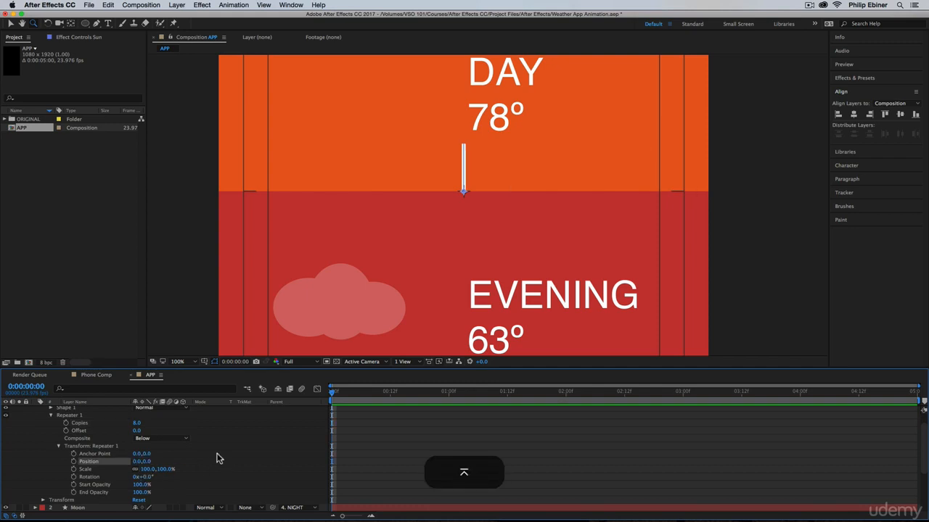
# Set the Repeater's transform rotation to 45° to fan the copies around the center mark.
pyautogui.click(146, 478)
pyautogui.write('45')
pyautogui.press('Return')
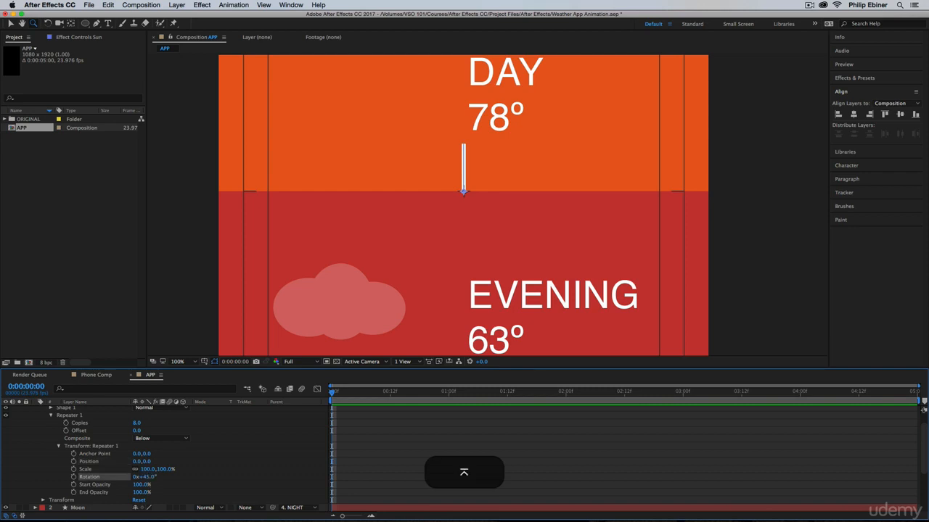
pyautogui.scroll(1, 328, 412)
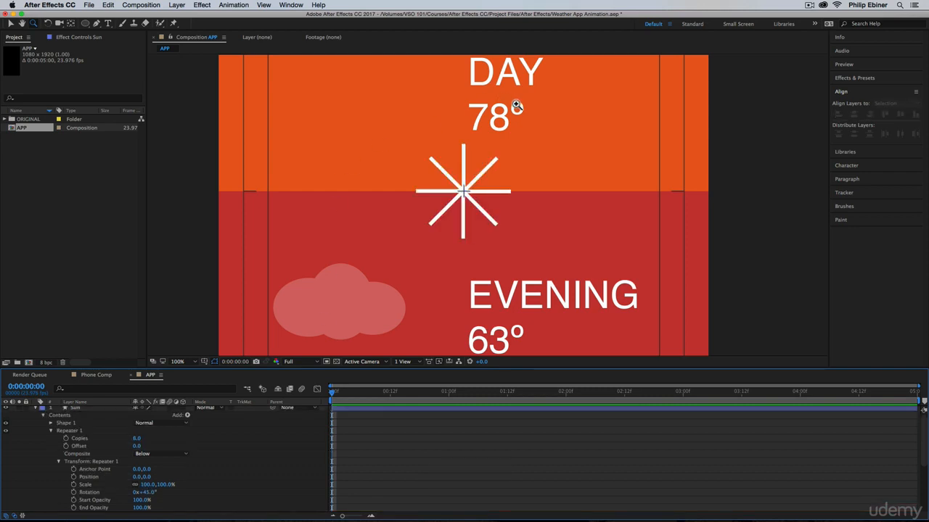
# Set the Repeater to 9 copies with a rotation of 40° per copy.
pyautogui.scroll(-2, 304, 470)
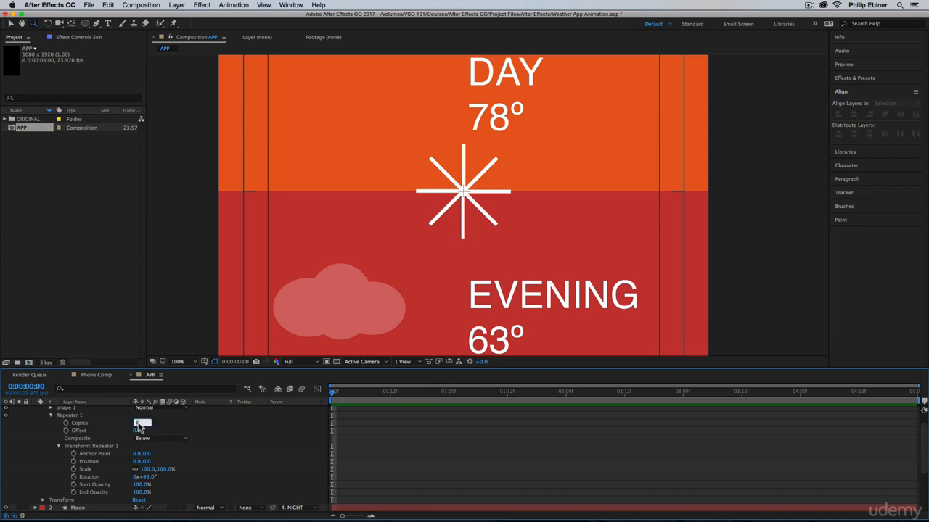
pyautogui.write('9')
pyautogui.press('Return')
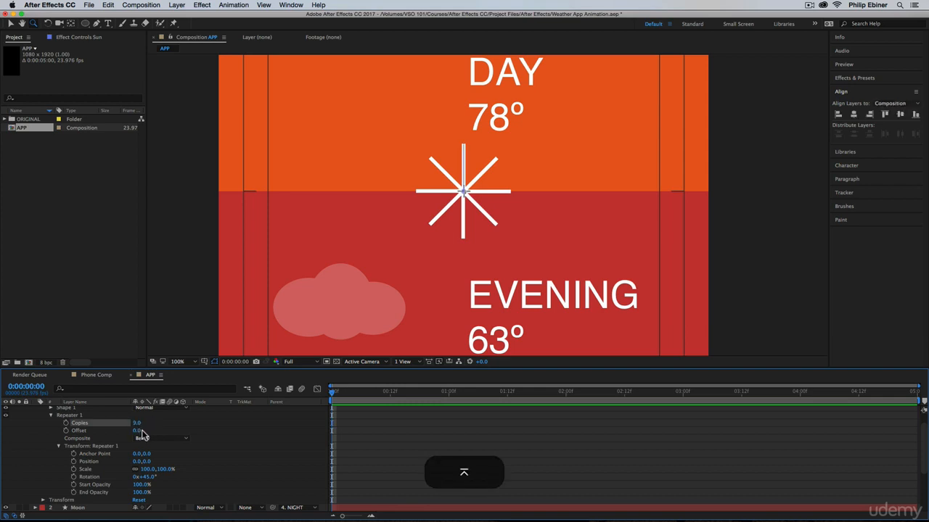
pyautogui.click(147, 478)
pyautogui.write('40')
pyautogui.press('Return')
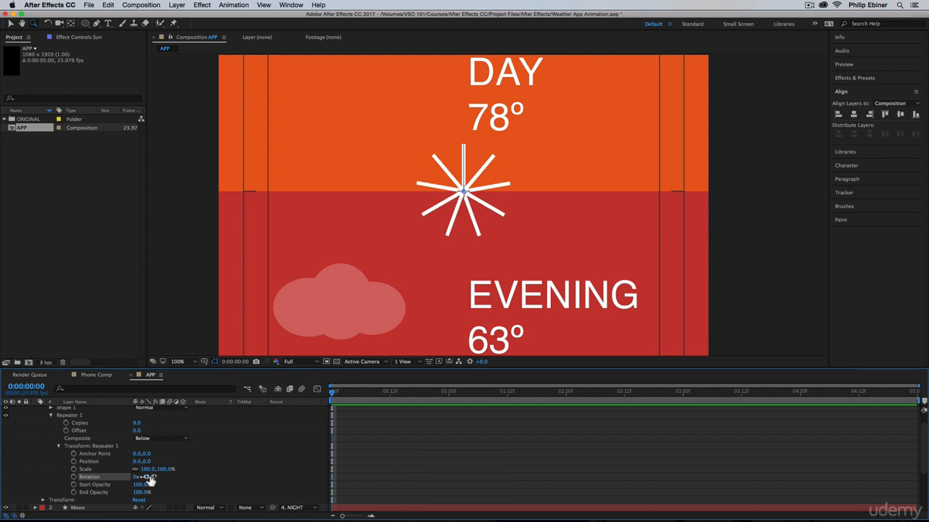
# Set the Repeater to 10 copies with a rotation of 36°, undoing any accidental rotation change.
pyautogui.press('Return')
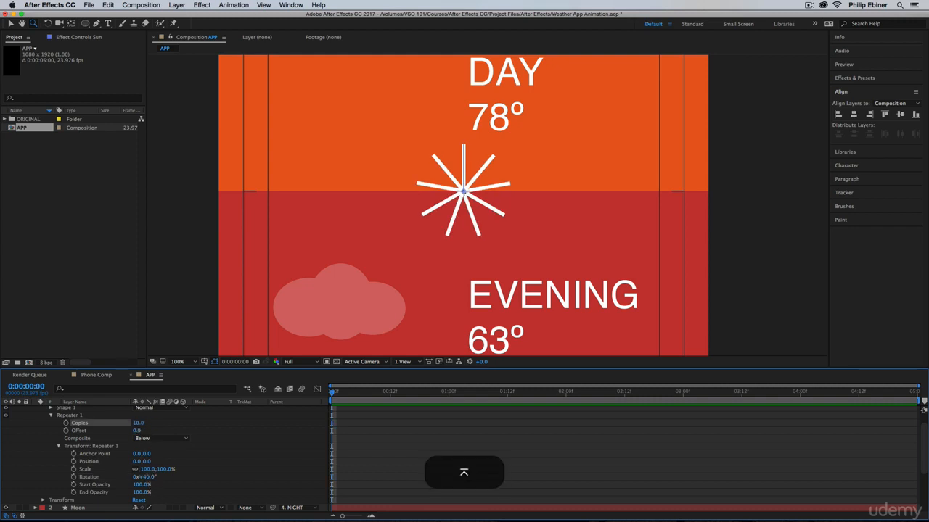
pyautogui.click(145, 477)
pyautogui.write('36')
pyautogui.press('Return')
pyautogui.moveTo(145, 476)
pyautogui.mouseDown()
pyautogui.moveTo(135, 479)
pyautogui.moveTo(157, 477)
pyautogui.moveTo(141, 489)
pyautogui.mouseUp()
pyautogui.press('super+z')
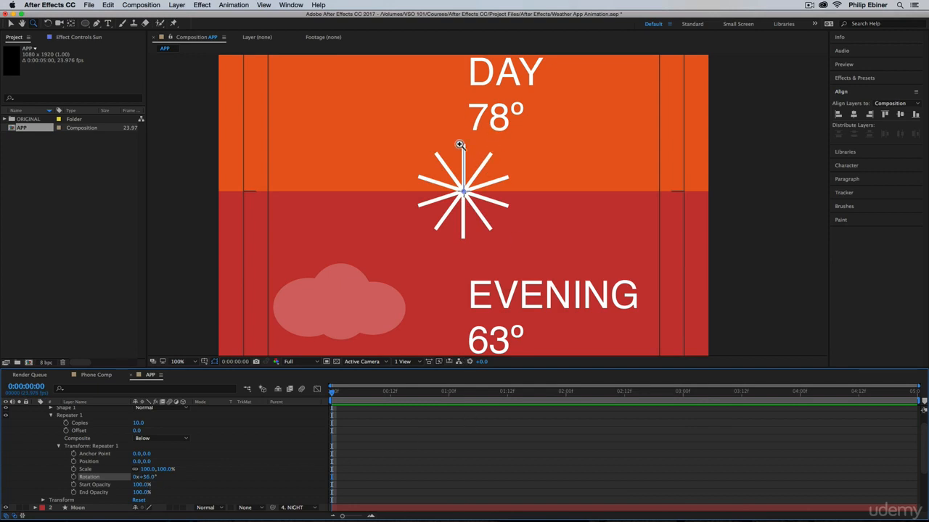
# Offset the rays outward from the center by setting Shape 1's transform position to 0, 173, then deselect.
pyautogui.click(412, 420)
pyautogui.scroll(1, 365, 416)
pyautogui.click(369, 408)
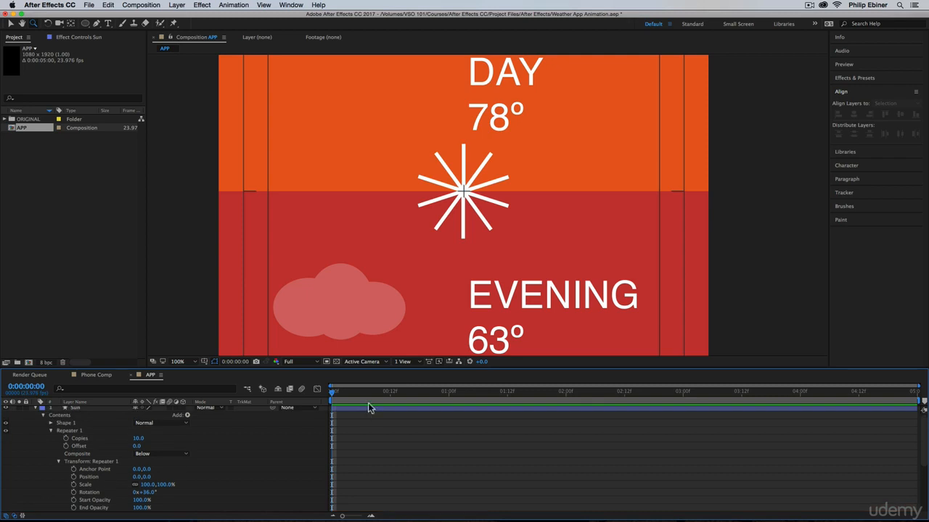
pyautogui.click(50, 424)
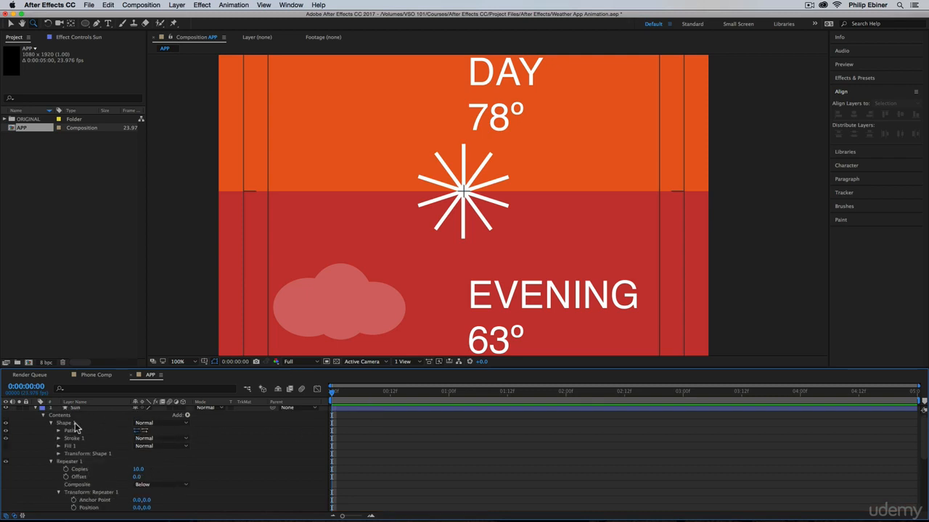
pyautogui.scroll(-1, 170, 465)
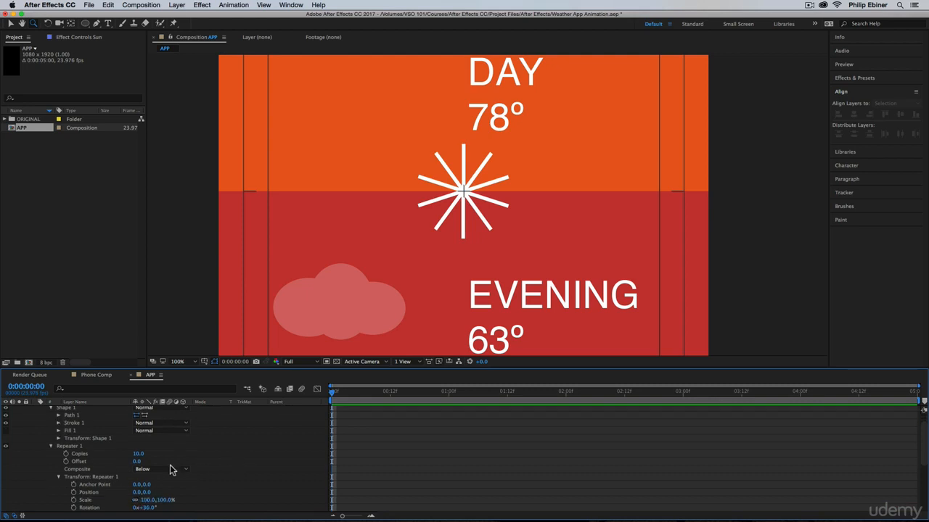
pyautogui.click(58, 439)
pyautogui.moveTo(148, 455)
pyautogui.mouseDown()
pyautogui.moveTo(86, 458)
pyautogui.moveTo(216, 466)
pyautogui.mouseUp()
pyautogui.click(406, 463)
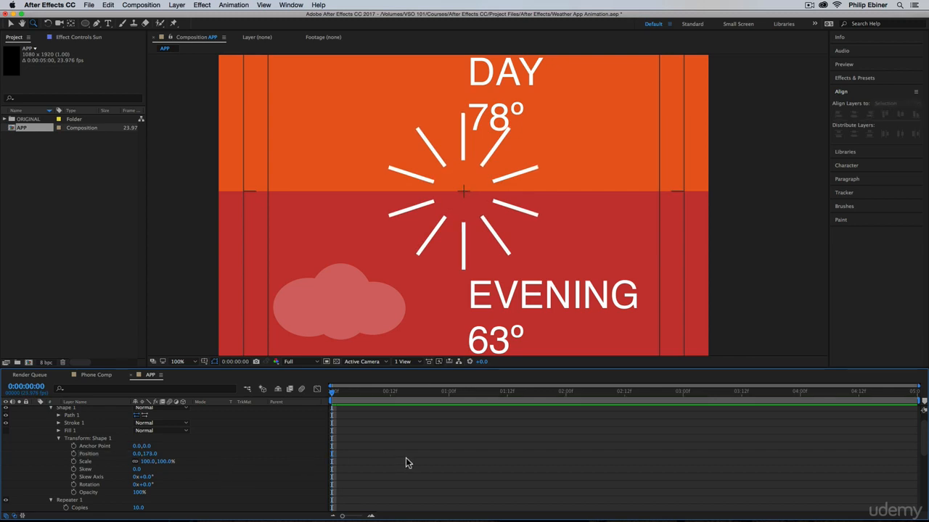
# Draw a white circle with a 0 px stroke centered on the composition's center mark inside the rays.
pyautogui.click(86, 24)
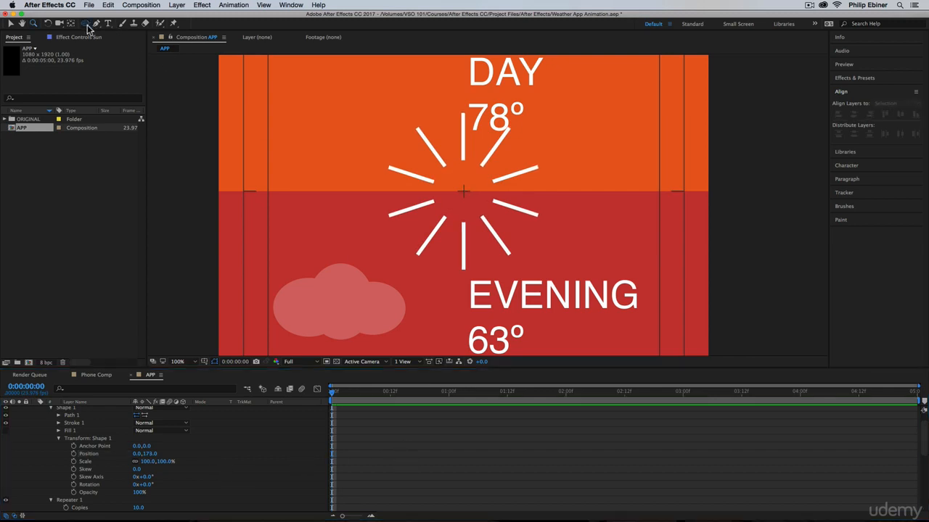
pyautogui.click(122, 43)
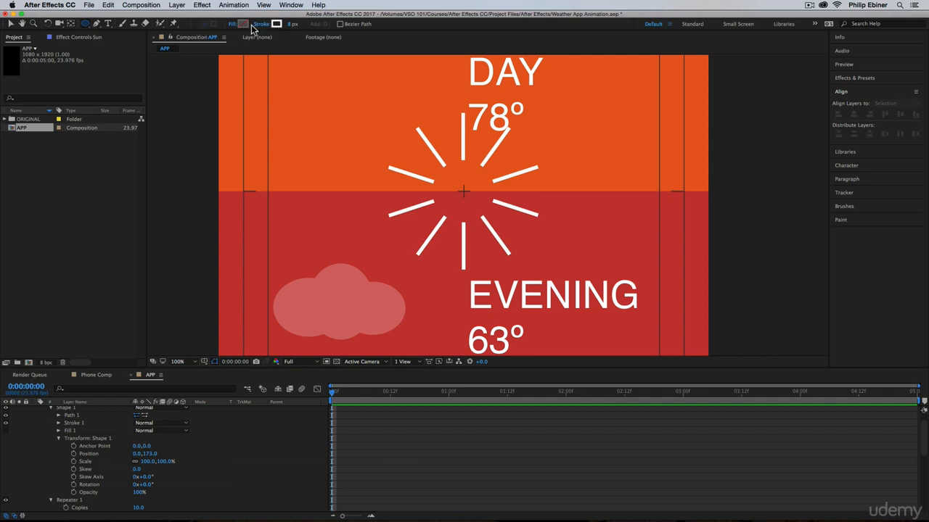
pyautogui.click(276, 24)
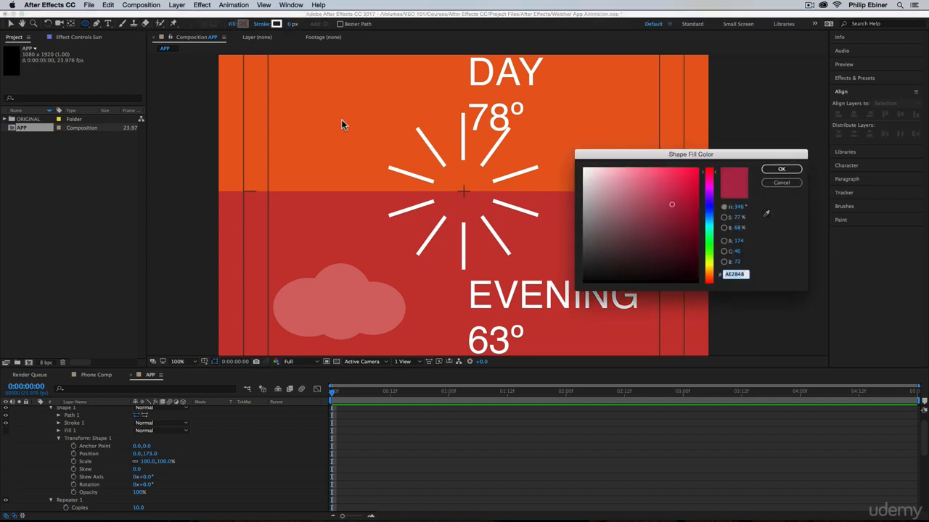
pyautogui.click(513, 122)
pyautogui.click(781, 170)
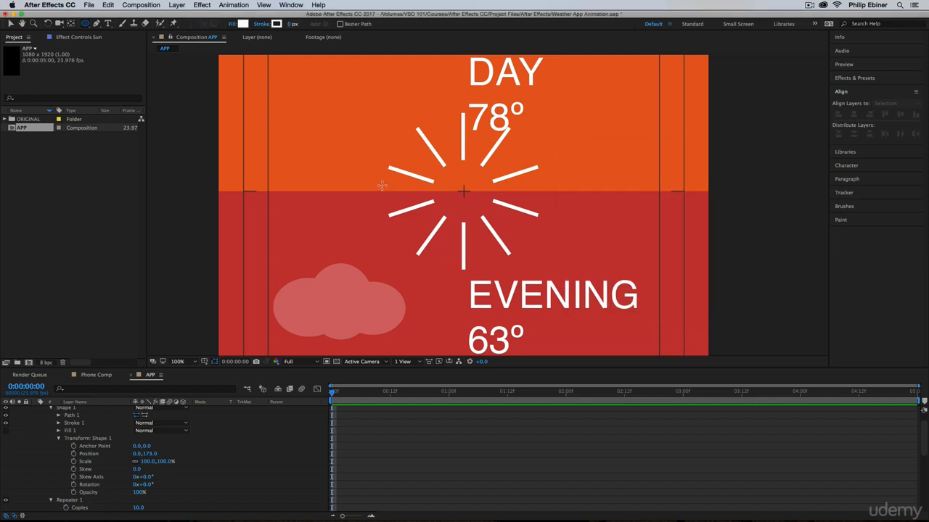
pyautogui.moveTo(449, 177); pyautogui.dragTo(477, 194)
pyautogui.press('v')
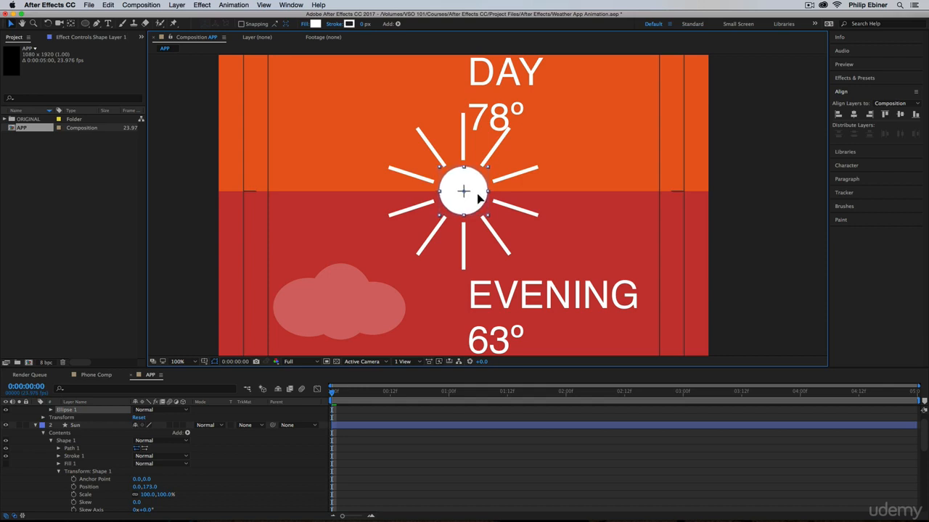
pyautogui.click(494, 451)
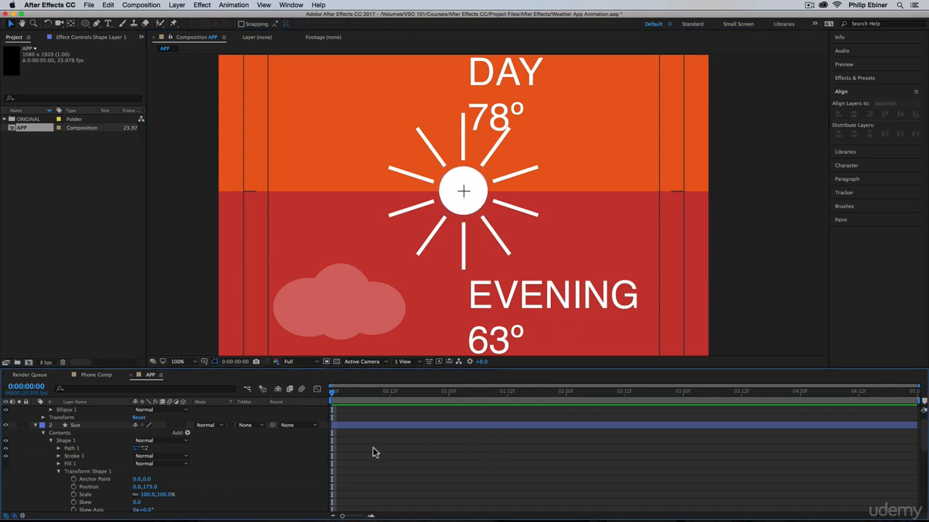
# Move the circle from its own shape layer into the Sun layer, delete the emptied layer and collapse the Sun layer.
pyautogui.scroll(1, 43, 428)
pyautogui.click(67, 425)
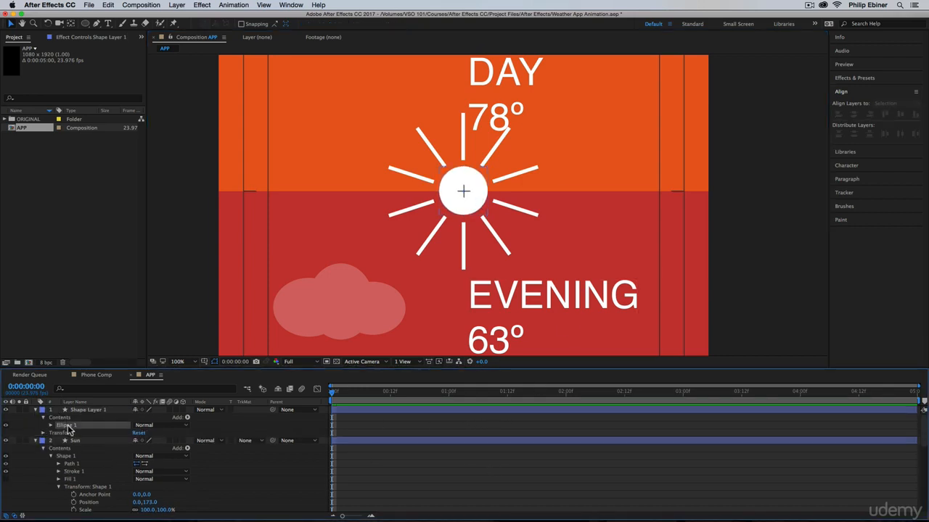
pyautogui.press('super+x')
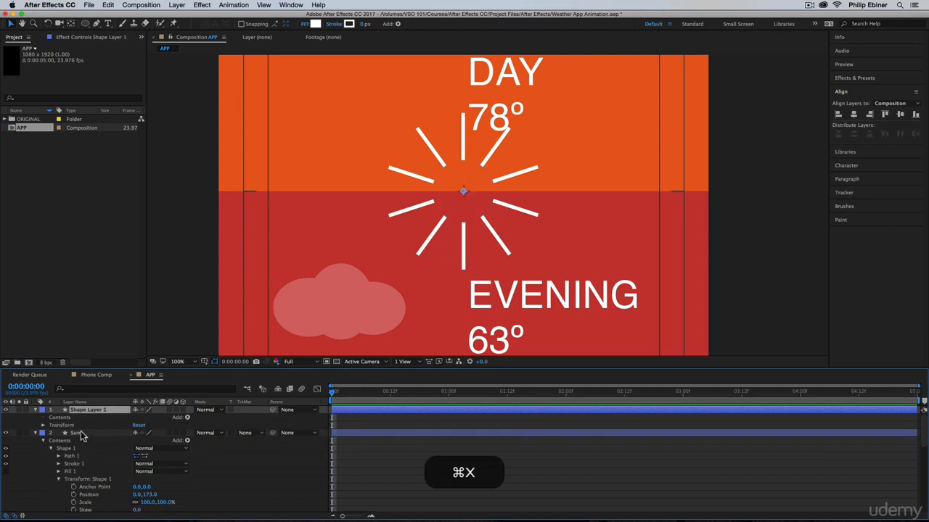
pyautogui.click(80, 433)
pyautogui.press('super+v')
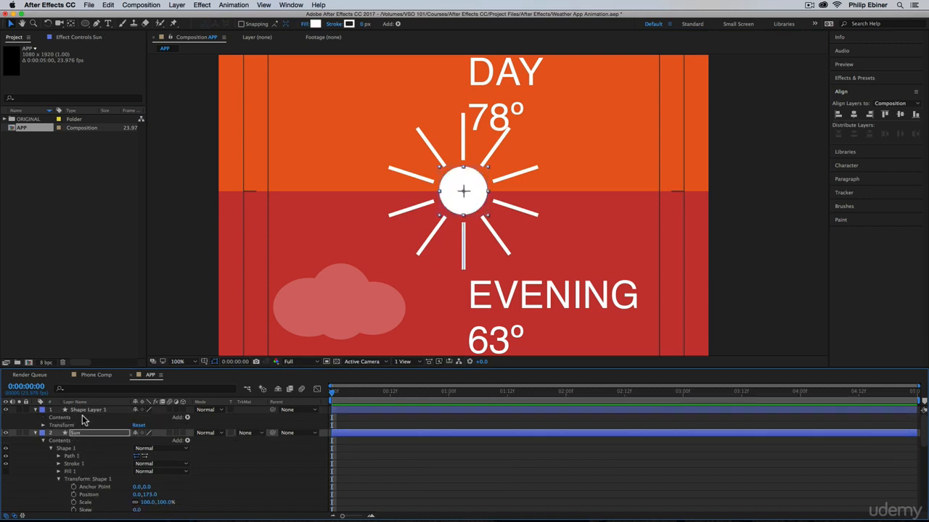
pyautogui.click(82, 411)
pyautogui.press('BackSpace')
pyautogui.click(39, 412)
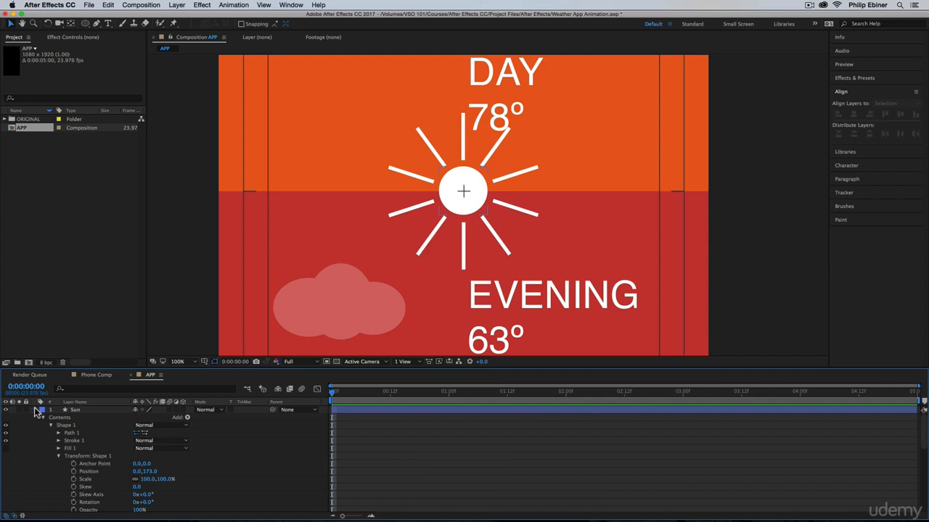
# Move the whole sun icon into the MORNING band beside its text, undoing any accidental distortion.
pyautogui.press('z')
pyautogui.keyDown('alt'); pyautogui.click(537, 167); pyautogui.keyUp('alt')
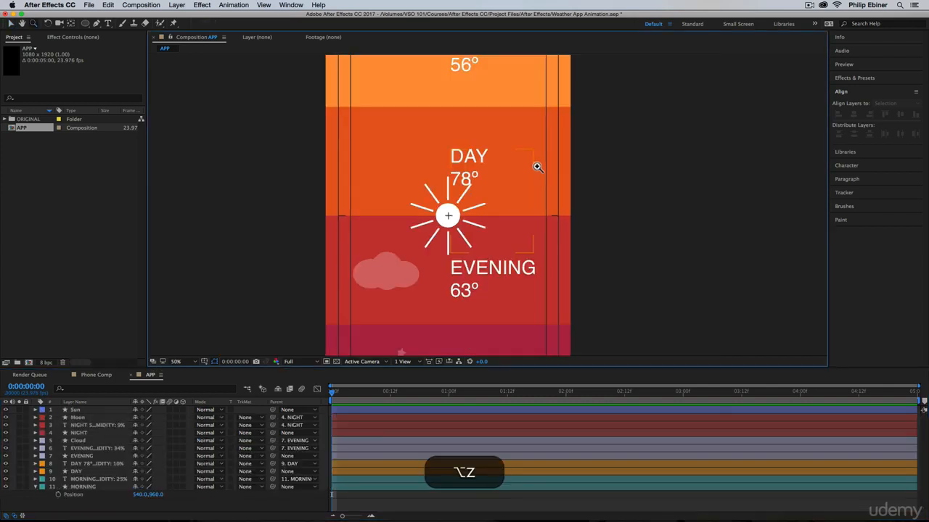
pyautogui.keyDown('alt'); pyautogui.click(487, 222); pyautogui.keyUp('alt')
pyautogui.hotkey('alt', 'v')
pyautogui.click(464, 202)
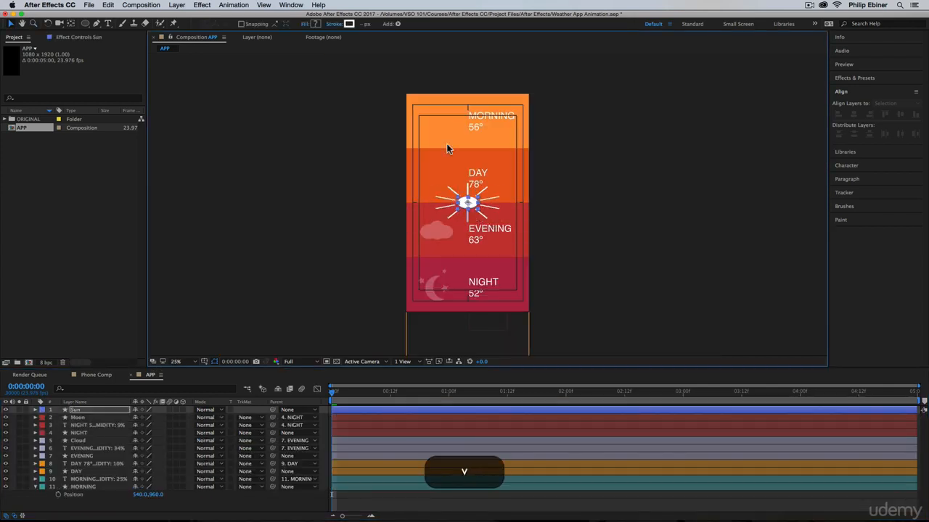
pyautogui.press('super+z')
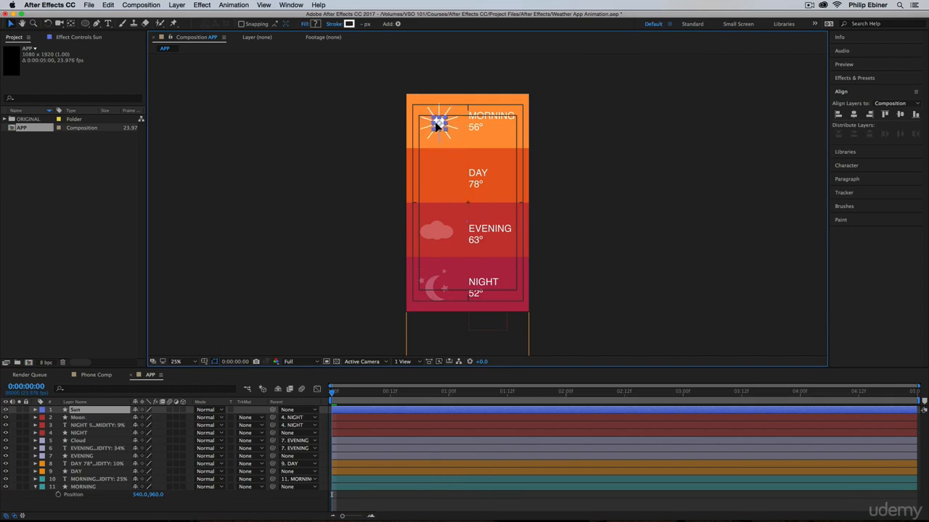
# Scale the Sun layer to 81% and deselect it.
pyautogui.press('s')
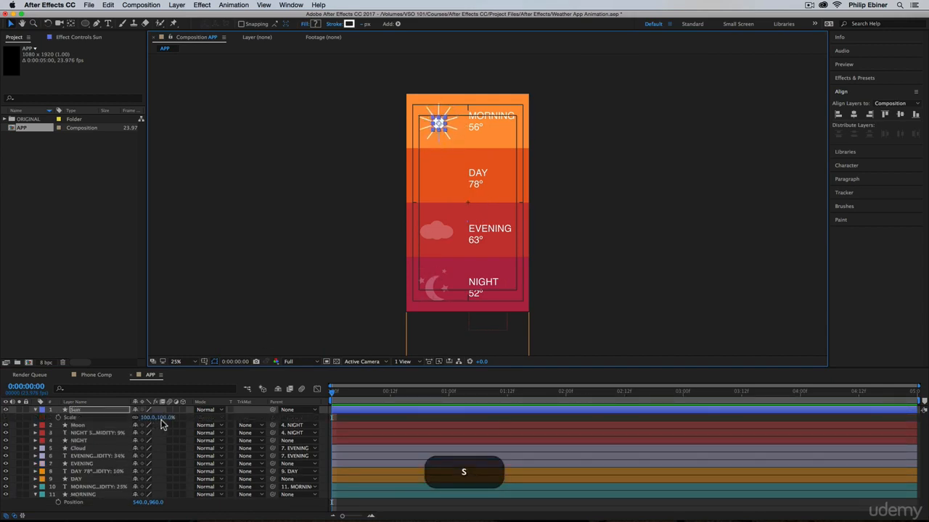
pyautogui.moveTo(158, 418); pyautogui.dragTo(153, 418)
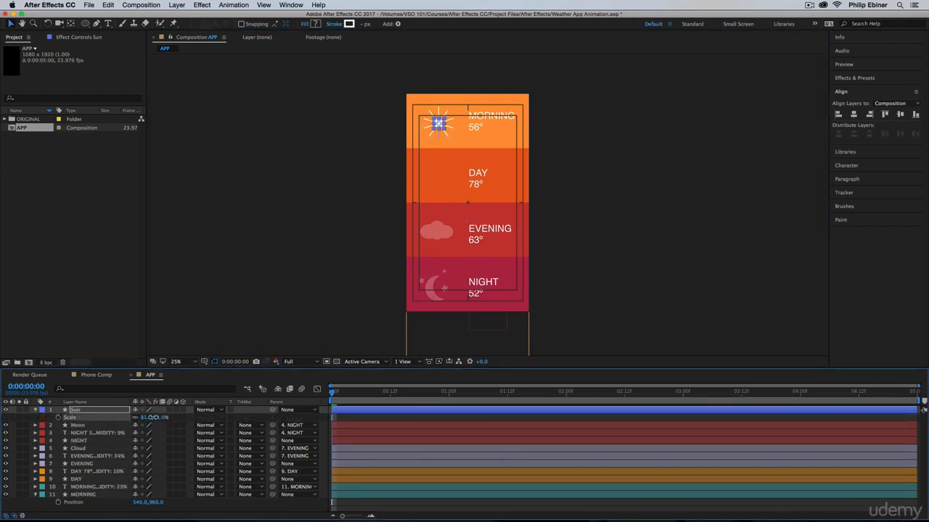
pyautogui.click(582, 205)
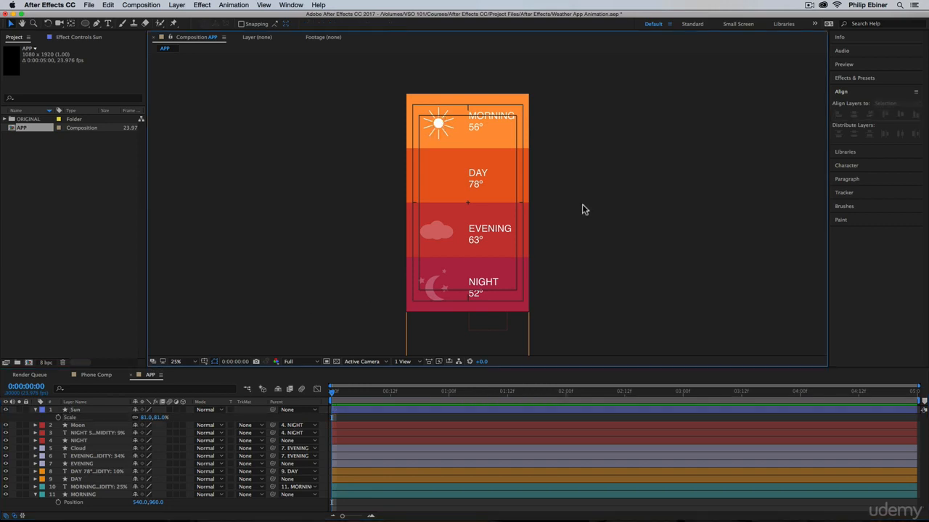
# Set the Sun layer's opacity to 25% and deselect it.
pyautogui.click(109, 409)
pyautogui.press('t')
pyautogui.click(141, 418)
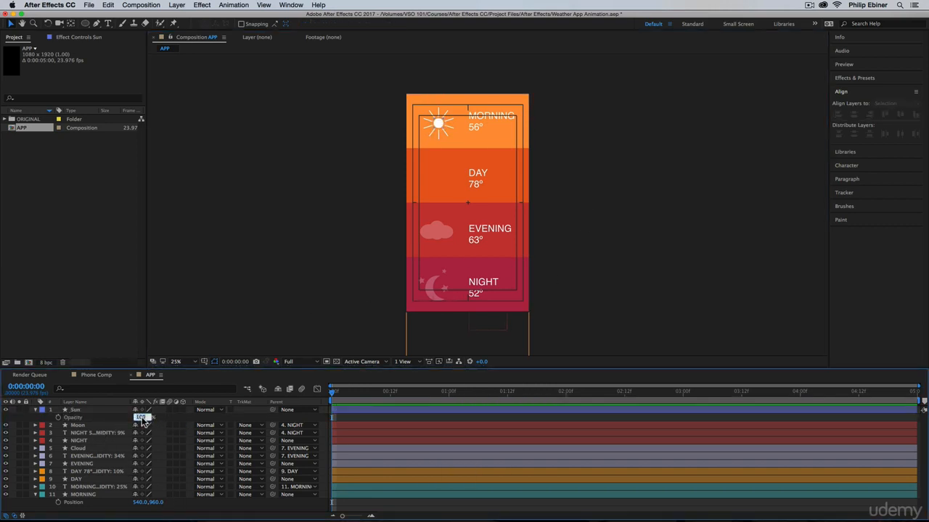
pyautogui.write('25')
pyautogui.press('Return')
pyautogui.click(573, 184)
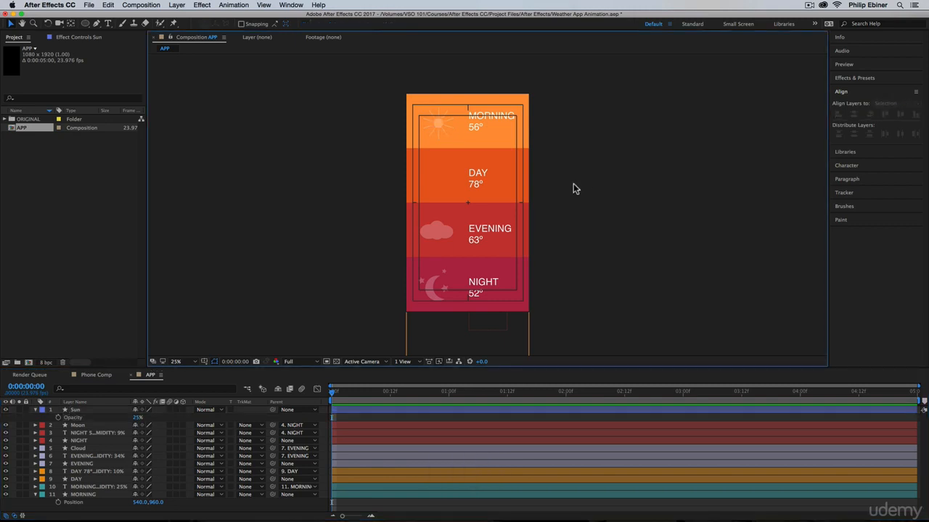
# Duplicate the Sun layer and move the original directly above the MORNING text layer in the stack.
pyautogui.click(438, 120)
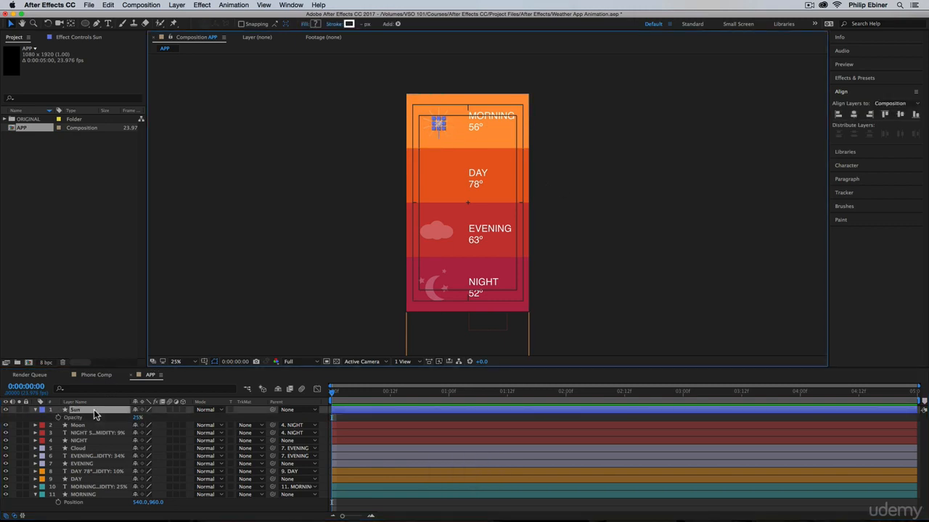
pyautogui.press('super+d')
pyautogui.moveTo(84, 415); pyautogui.dragTo(120, 491)
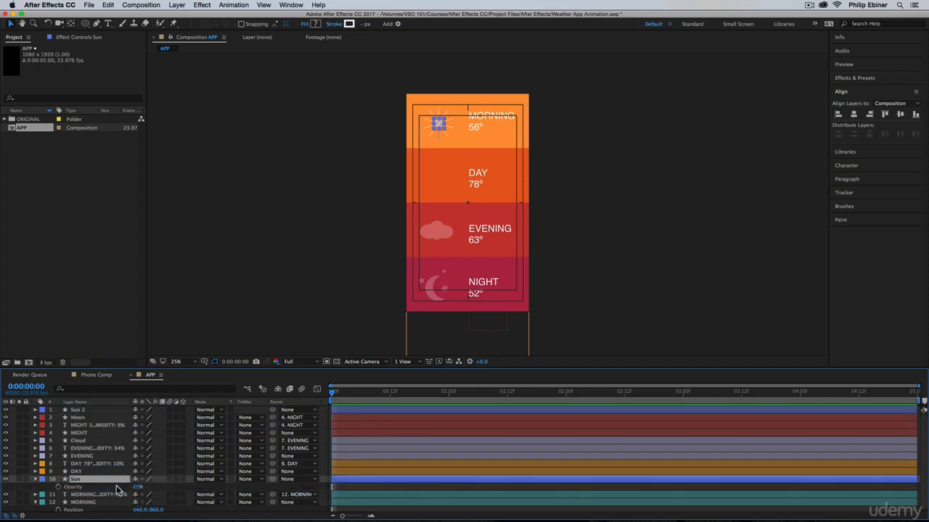
# Parent the Sun layer to the MORNING shape layer, set its label color to Cyan, and deselect it.
pyautogui.moveTo(272, 479); pyautogui.dragTo(83, 502)
pyautogui.click(44, 485)
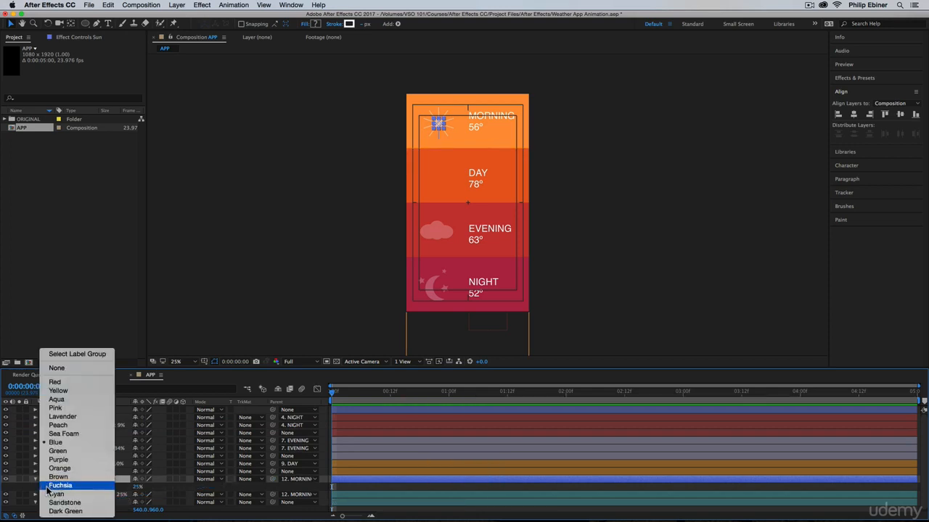
pyautogui.click(57, 497)
pyautogui.click(348, 488)
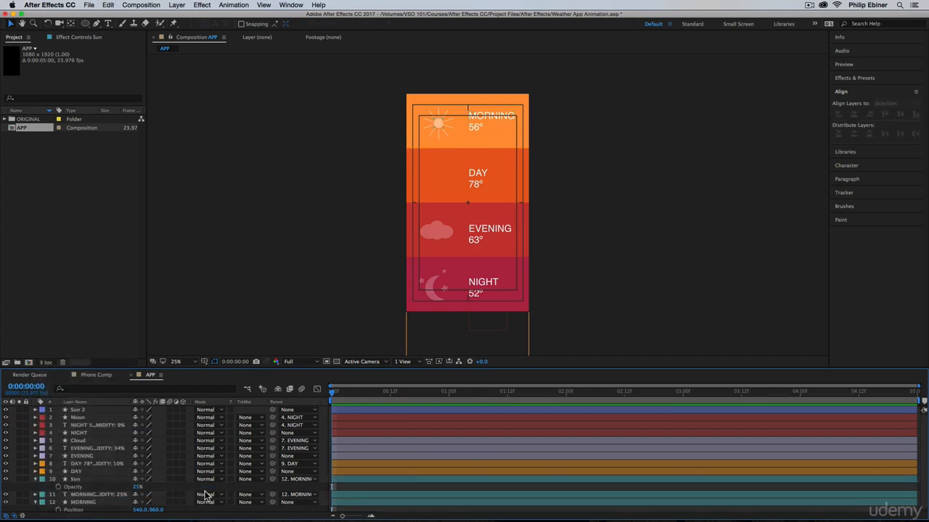
# Move the Sun 2 layer directly above the DAY text layer and shift its icon into the DAY band, slightly left of the MORNING sun.
pyautogui.moveTo(77, 410); pyautogui.dragTo(86, 465)
pyautogui.hotkey('shift', 'Down')
pyautogui.hotkey('shift', 'Down')
pyautogui.hotkey('shift', 'Down')
pyautogui.hotkey('shift', 'Down')
pyautogui.hotkey('shift', 'Down')
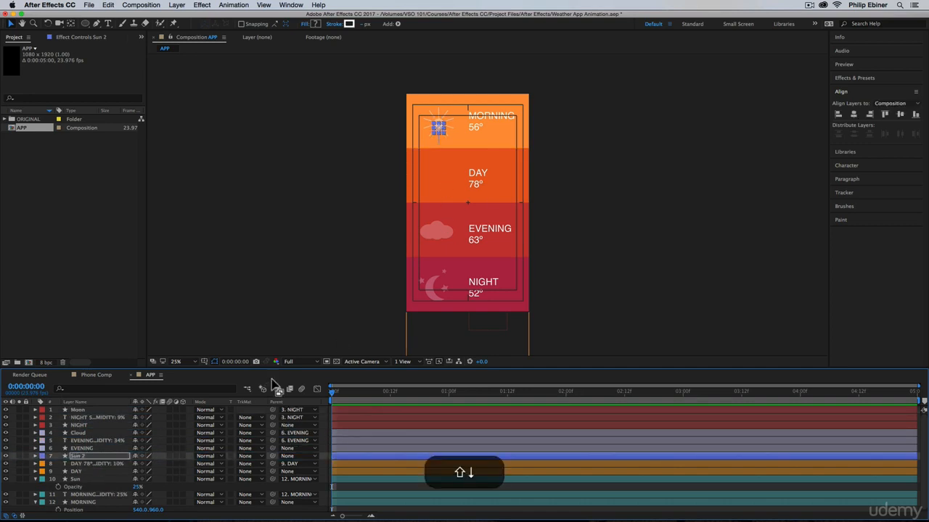
pyautogui.hotkey('shift', 'Down')
pyautogui.hotkey('shift', 'Down')
pyautogui.hotkey('shift', 'Down')
pyautogui.hotkey('shift', 'Down')
pyautogui.hotkey('shift', 'Down')
pyautogui.hotkey('shift', 'Down')
pyautogui.hotkey('shift', 'Down')
pyautogui.hotkey('shift', 'Down')
pyautogui.hotkey('shift', 'Down')
pyautogui.hotkey('shift', 'Down')
pyautogui.hotkey('shift', 'Down')
pyautogui.hotkey('shift', 'Down')
pyautogui.hotkey('shift', 'Down')
pyautogui.hotkey('shift', 'Down')
pyautogui.hotkey('shift', 'Down')
pyautogui.hotkey('shift', 'Down')
pyautogui.hotkey('shift', 'Down')
pyautogui.hotkey('shift', 'Down')
pyautogui.hotkey('shift', 'Down')
pyautogui.hotkey('shift', 'Down')
pyautogui.hotkey('shift', 'Up')
pyautogui.hotkey('shift', 'Up')
pyautogui.hotkey('shift', 'Left')
pyautogui.hotkey('shift', 'Left')
pyautogui.hotkey('shift', 'Left')
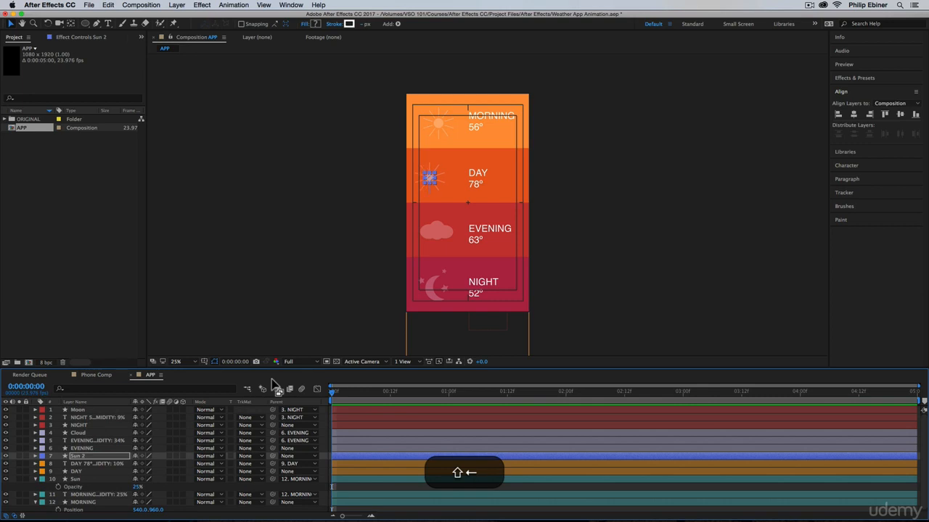
# Parent the Sun 2 layer to the DAY shape layer and set its label color to Orange.
pyautogui.click(77, 456)
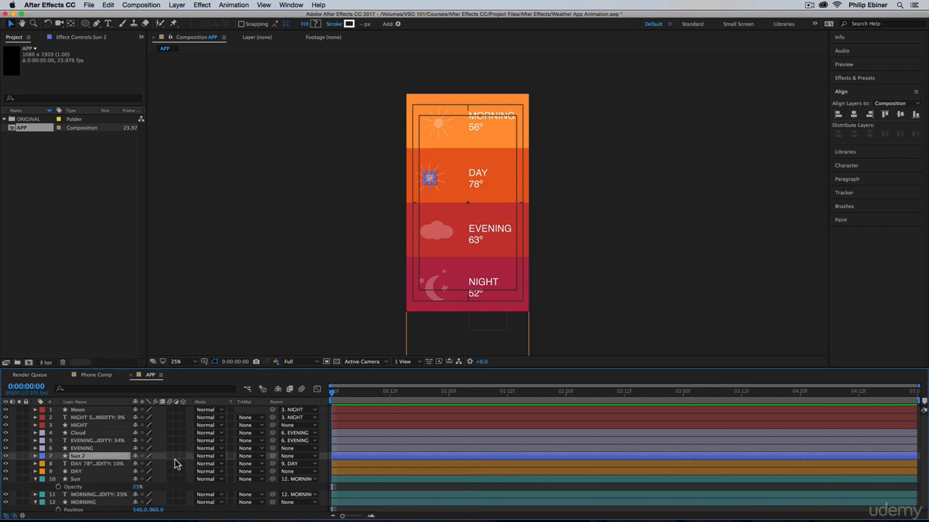
pyautogui.moveTo(273, 457); pyautogui.dragTo(77, 472)
pyautogui.click(41, 457)
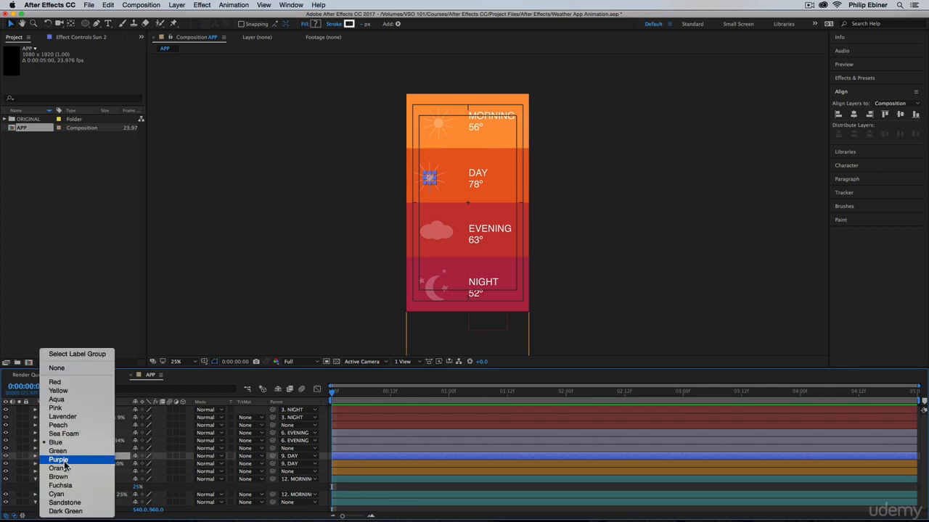
pyautogui.click(60, 468)
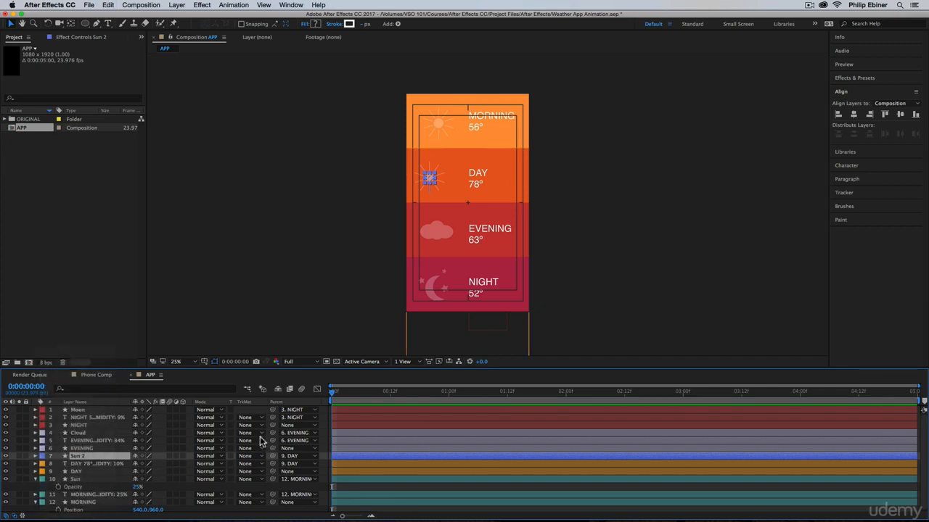
pyautogui.click(357, 461)
# Duplicate the Cloud layer and place the copy directly above Sun 2 in the layer stack.
pyautogui.click(80, 434)
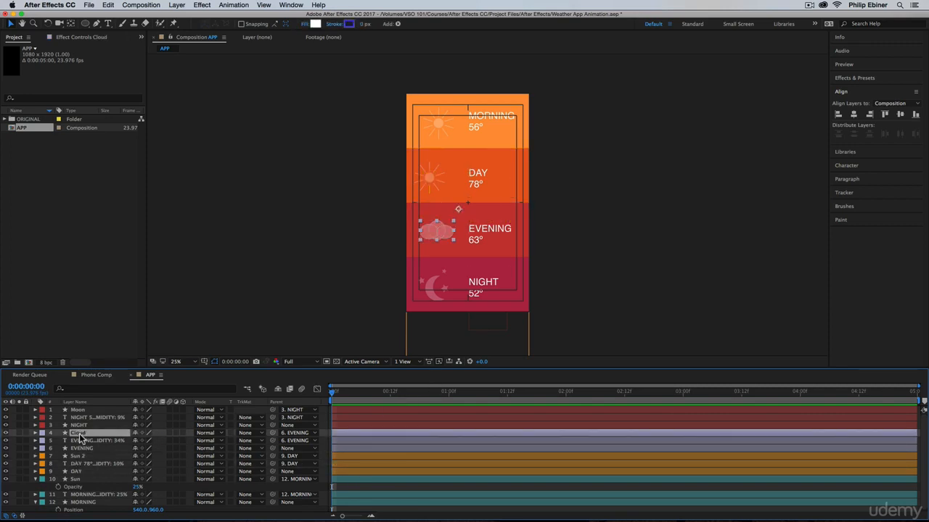
pyautogui.press('super+d')
pyautogui.moveTo(80, 434); pyautogui.dragTo(83, 458)
# Move the Cloud 2 icon up into the DAY band and slightly right so it overlaps the sun.
pyautogui.hotkey('shift', 'Up')
pyautogui.hotkey('shift', 'Up')
pyautogui.hotkey('shift', 'Up')
pyautogui.hotkey('shift', 'Up')
pyautogui.hotkey('shift', 'Up')
pyautogui.hotkey('shift', 'Up')
pyautogui.hotkey('shift', 'Up')
pyautogui.hotkey('shift', 'Up')
pyautogui.hotkey('shift', 'Up')
pyautogui.hotkey('shift', 'Up')
pyautogui.hotkey('shift', 'Up')
pyautogui.hotkey('shift', 'Up')
pyautogui.hotkey('shift', 'Up')
pyautogui.hotkey('shift', 'Up')
pyautogui.hotkey('shift', 'Up')
pyautogui.hotkey('shift', 'Up')
pyautogui.hotkey('shift', 'Up')
pyautogui.hotkey('shift', 'Up')
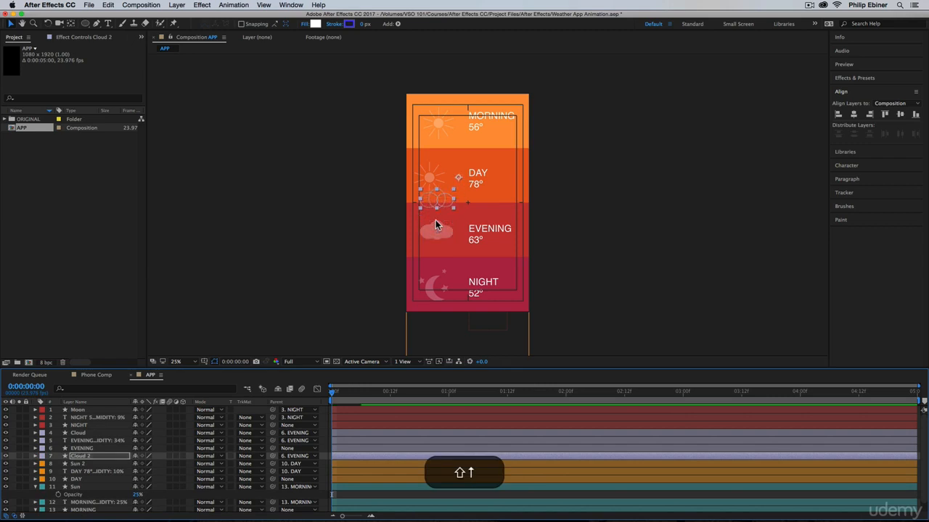
pyautogui.hotkey('shift', 'Up')
pyautogui.hotkey('shift', 'Up')
pyautogui.hotkey('shift', 'Up')
pyautogui.hotkey('shift', 'Up')
pyautogui.hotkey('shift', 'Up')
pyautogui.hotkey('shift', 'Up')
pyautogui.hotkey('shift', 'Up')
pyautogui.hotkey('shift', 'Up')
pyautogui.hotkey('shift', 'Up')
pyautogui.hotkey('shift', 'Up')
pyautogui.hotkey('shift', 'Right')
pyautogui.hotkey('shift', 'Right')
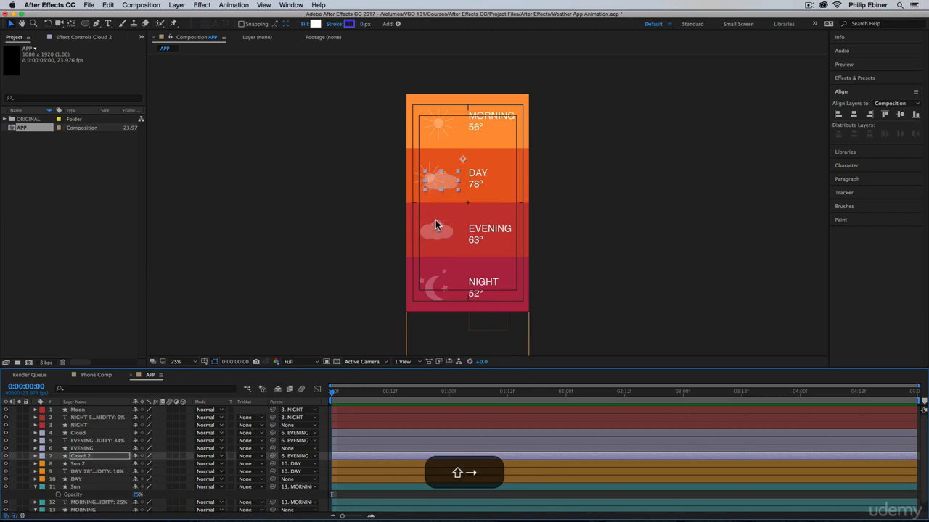
pyautogui.hotkey('shift', 'Up')
pyautogui.hotkey('shift', 'Down')
# Scale Cloud 2 to 55% and nudge it over the lower-right part of the DAY sun icon.
pyautogui.hotkey('shift', 's')
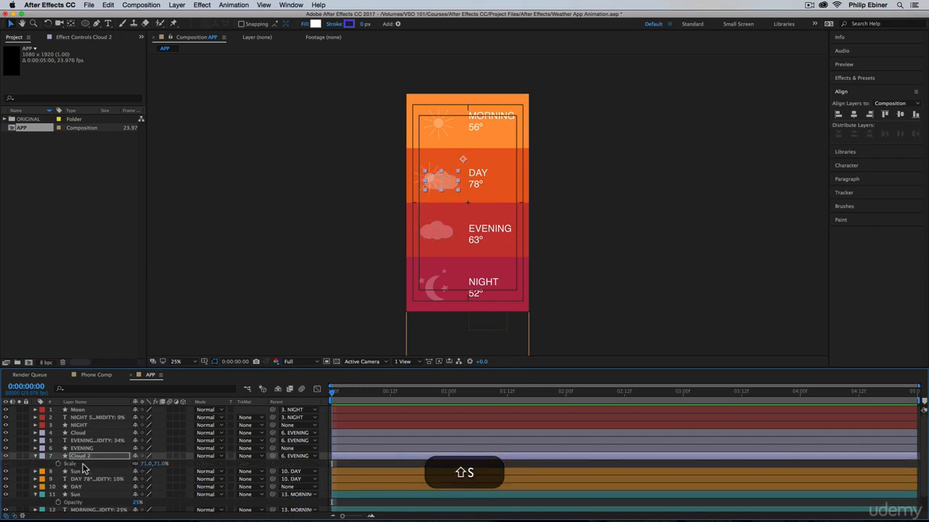
pyautogui.moveTo(147, 465); pyautogui.dragTo(140, 468)
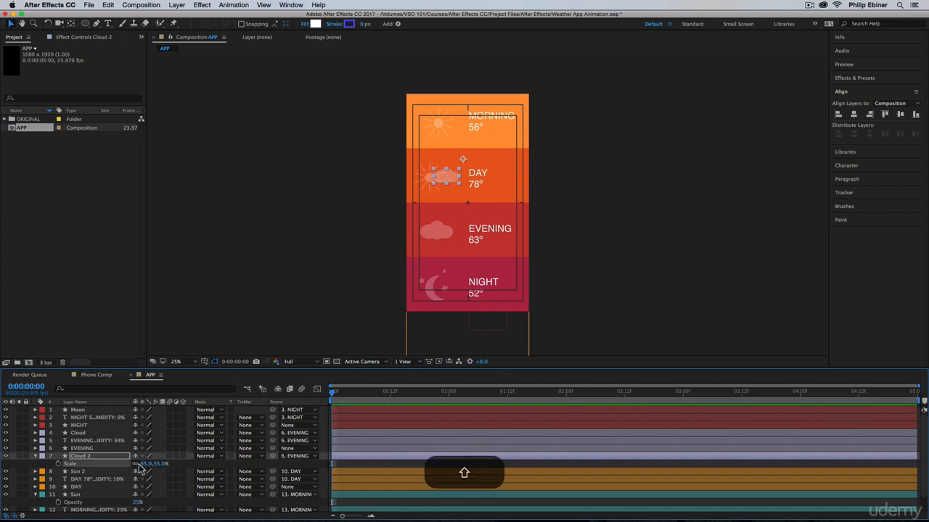
pyautogui.hotkey('shift', 'Up')
pyautogui.hotkey('shift', 'Left')
pyautogui.hotkey('shift', 'Left')
pyautogui.hotkey('shift', 'Left')
pyautogui.hotkey('shift', 'Down')
pyautogui.hotkey('shift', 'Down')
pyautogui.hotkey('shift', 'Down')
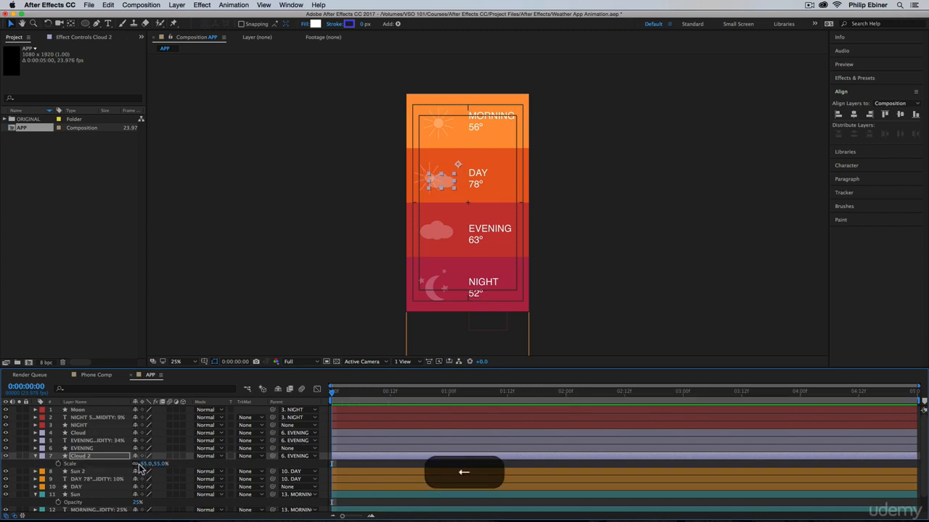
# Set Cloud 2's label color to Orange, parent it to the DAY shape layer, and collapse its properties.
pyautogui.click(42, 456)
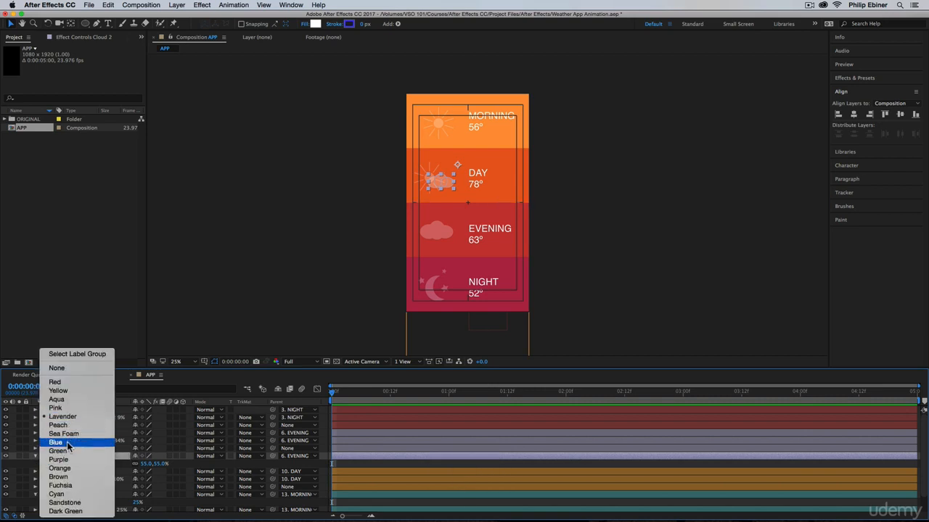
pyautogui.click(70, 468)
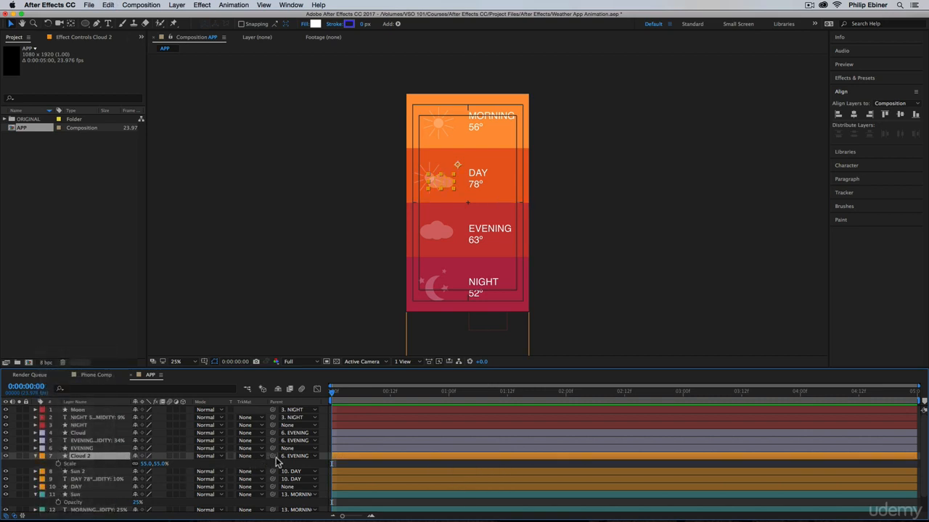
pyautogui.moveTo(271, 456); pyautogui.dragTo(76, 487)
pyautogui.click(34, 457)
pyautogui.click(408, 496)
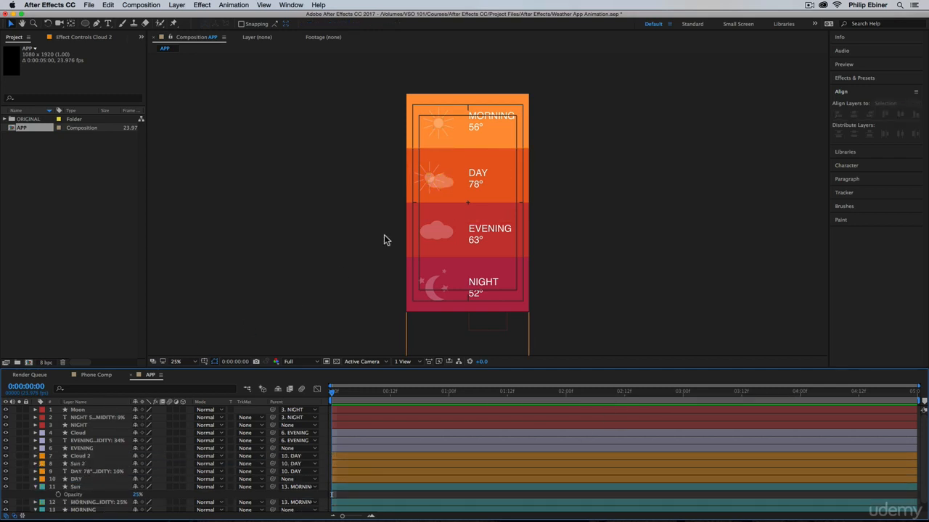
# Solo the DAY text layer, replace the word SUNNY with PARTLY CLOUDY, and turn solo off again.
pyautogui.click(478, 174)
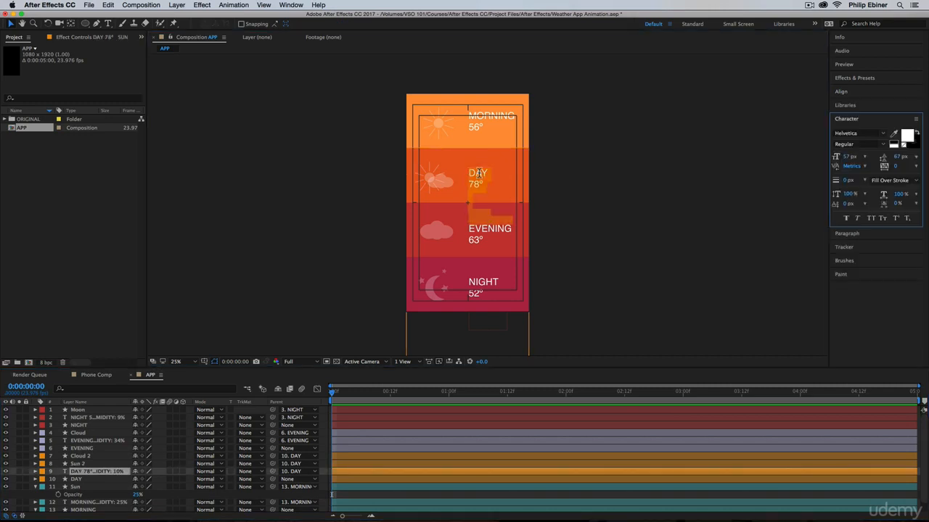
pyautogui.click(89, 465)
pyautogui.click(84, 471)
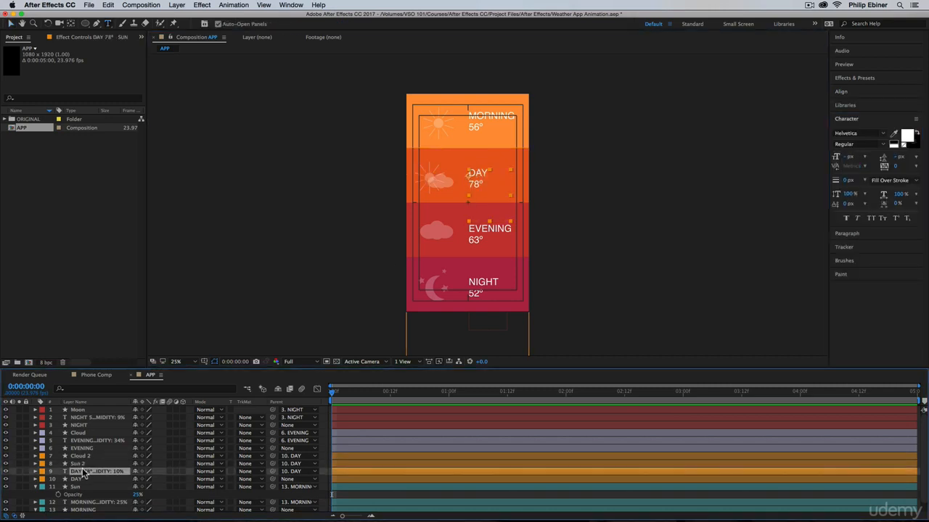
pyautogui.click(19, 471)
pyautogui.doubleClick(472, 212)
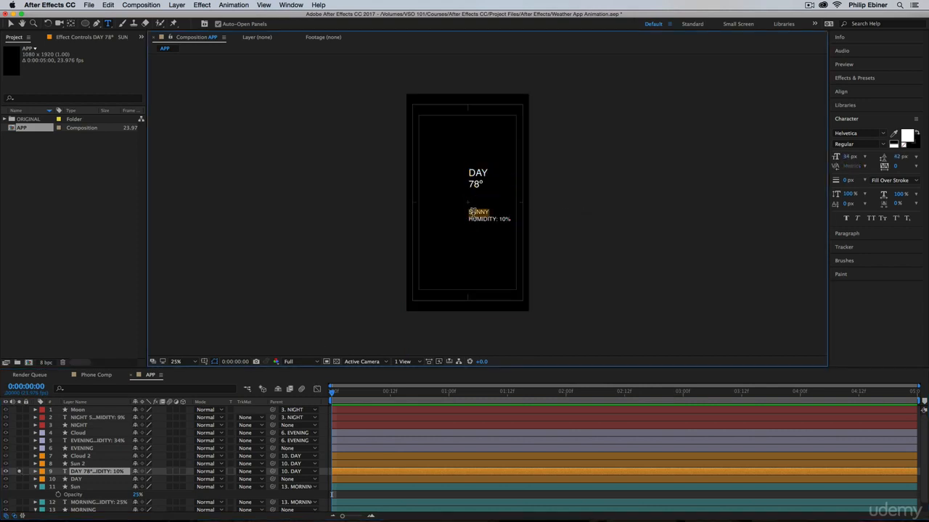
pyautogui.write('RARTLY CLOUDY')
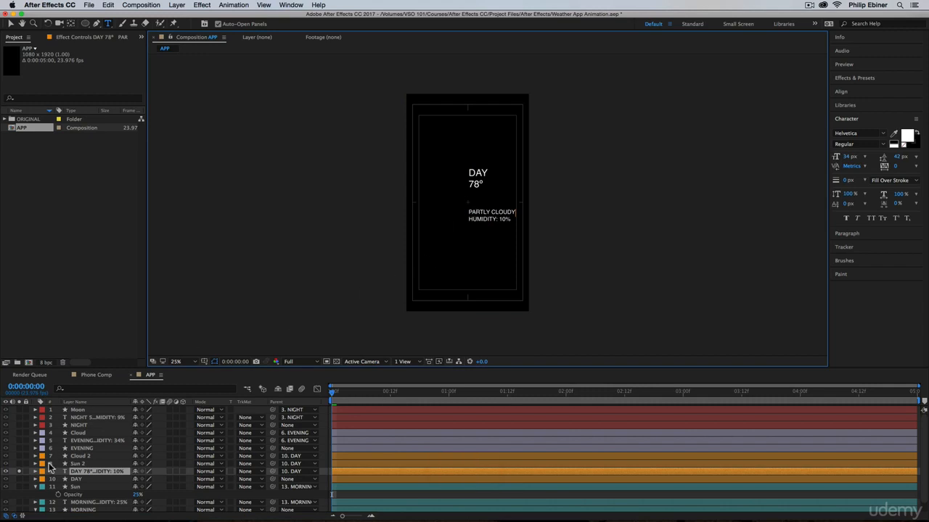
pyautogui.click(20, 472)
# Select all layers and collapse their revealed properties to tidy the timeline.
pyautogui.press('super+a')
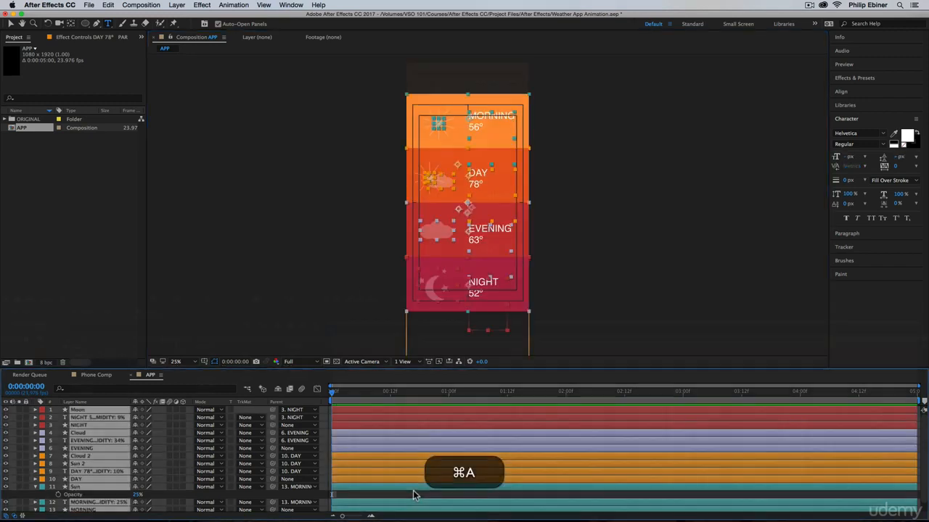
pyautogui.press('s')
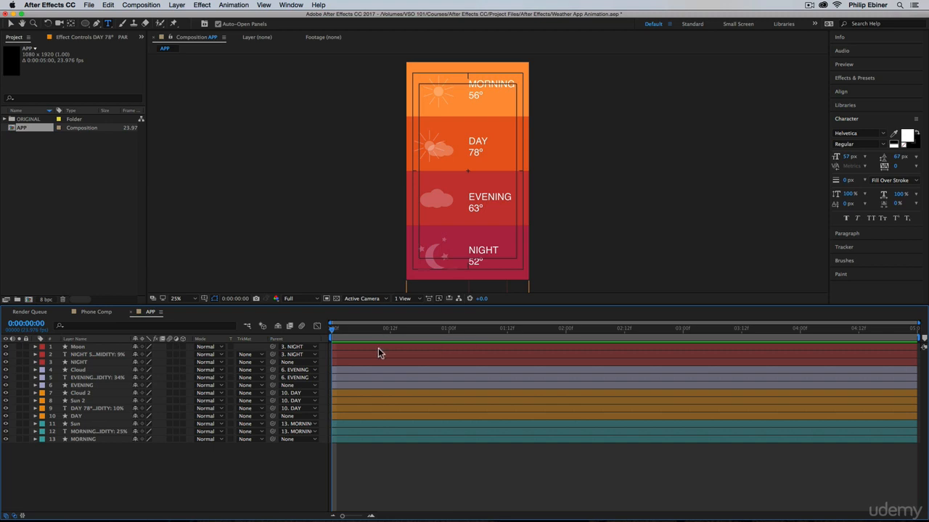
# Scrub through the Phone Comp composition to review the reference weather app animation, and return to the APP composition.
pyautogui.moveTo(391, 330); pyautogui.dragTo(179, 318)
pyautogui.click(96, 312)
pyautogui.moveTo(378, 333); pyautogui.dragTo(659, 367)
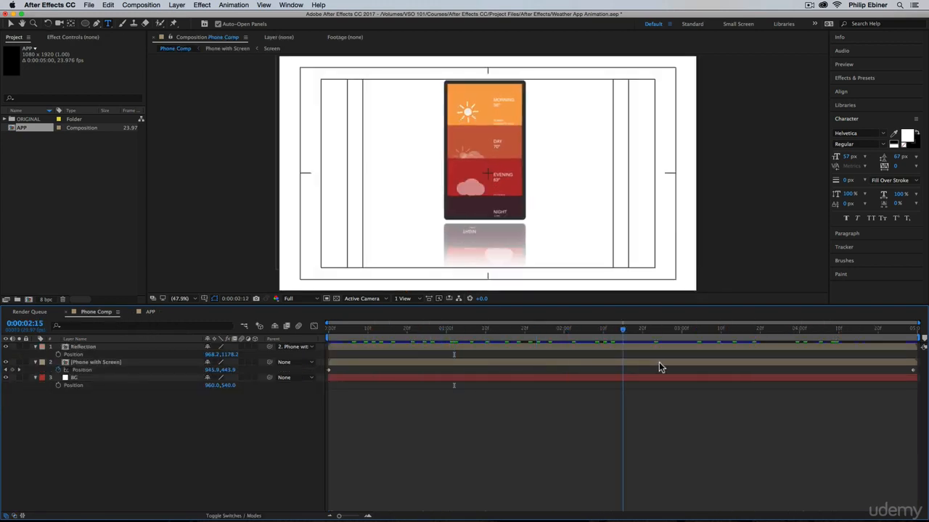
pyautogui.click(149, 313)
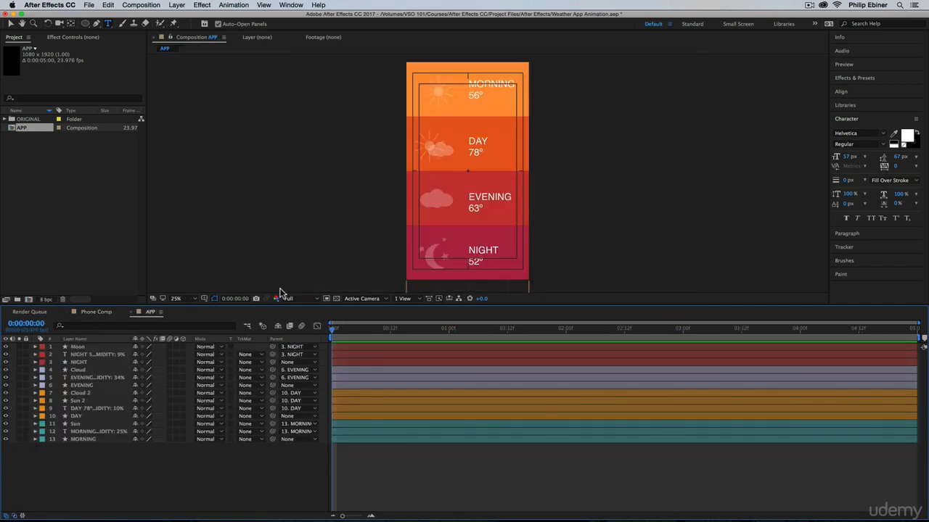